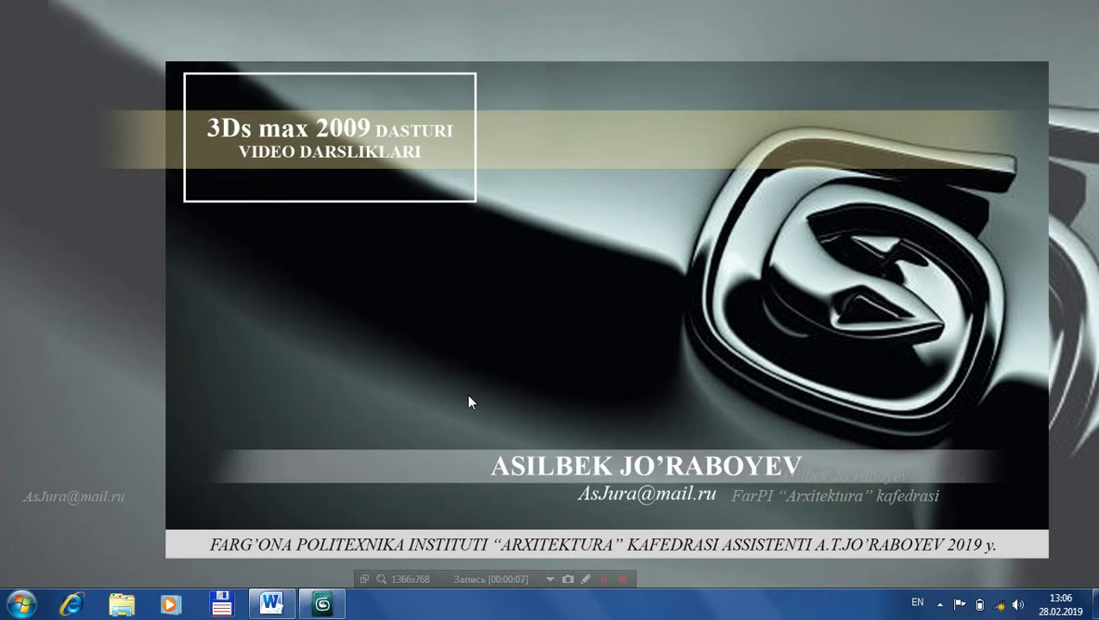
Bring the 3ds Max 2009 window with its empty untitled scene in front of the title slide.
{"action": "left_click", "coordinate": [322, 603]}
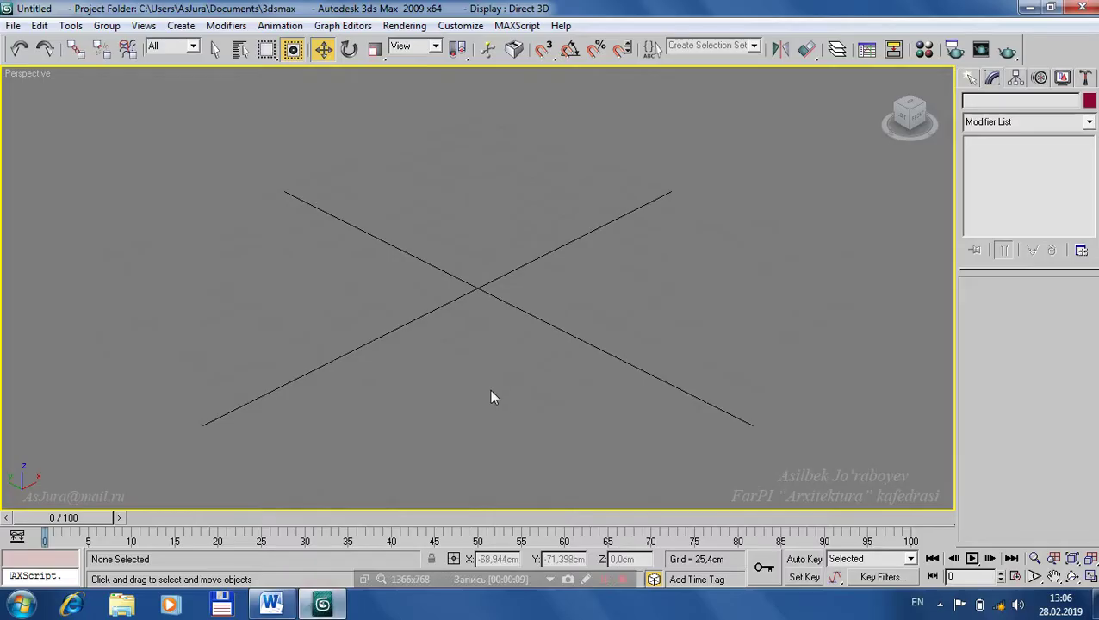
Restore the Top/Front/Left/Perspective layout, zoom extents, and make Perspective the active viewport.
{"action": "key", "text": "alt+w"}
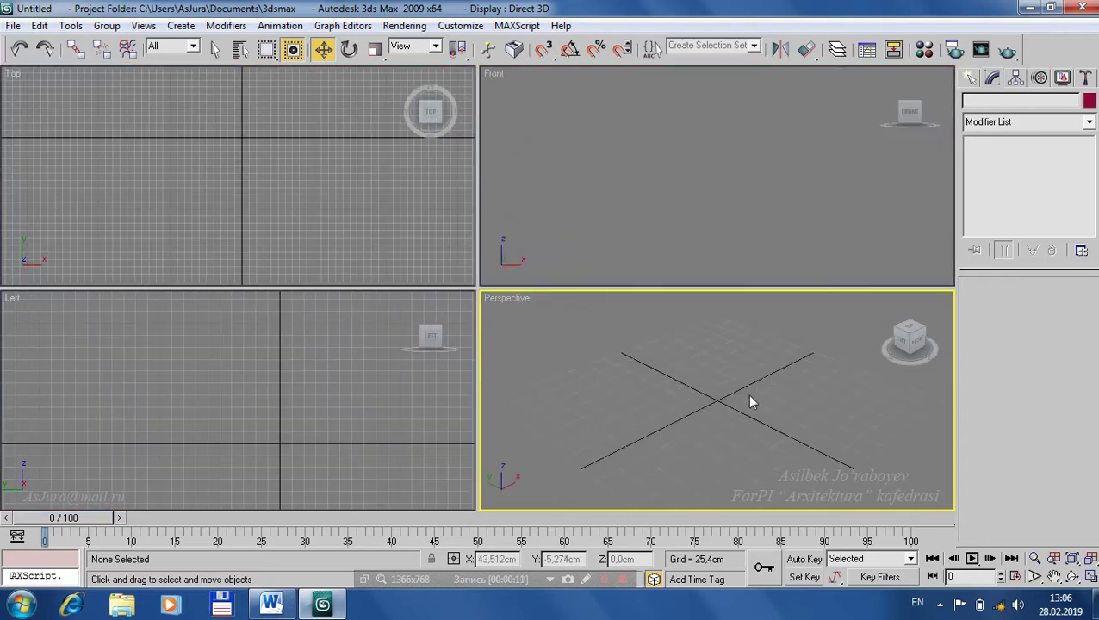
{"action": "left_click", "coordinate": [1089, 561]}
{"action": "left_click", "coordinate": [709, 237]}
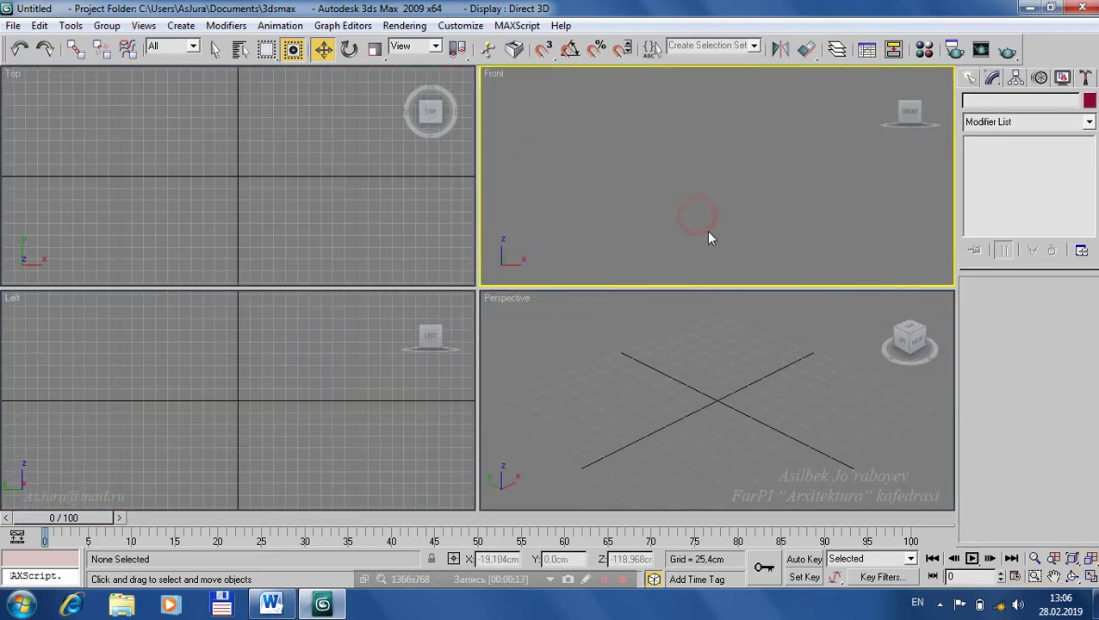
{"action": "key", "text": "g"}
{"action": "left_click", "coordinate": [714, 426]}
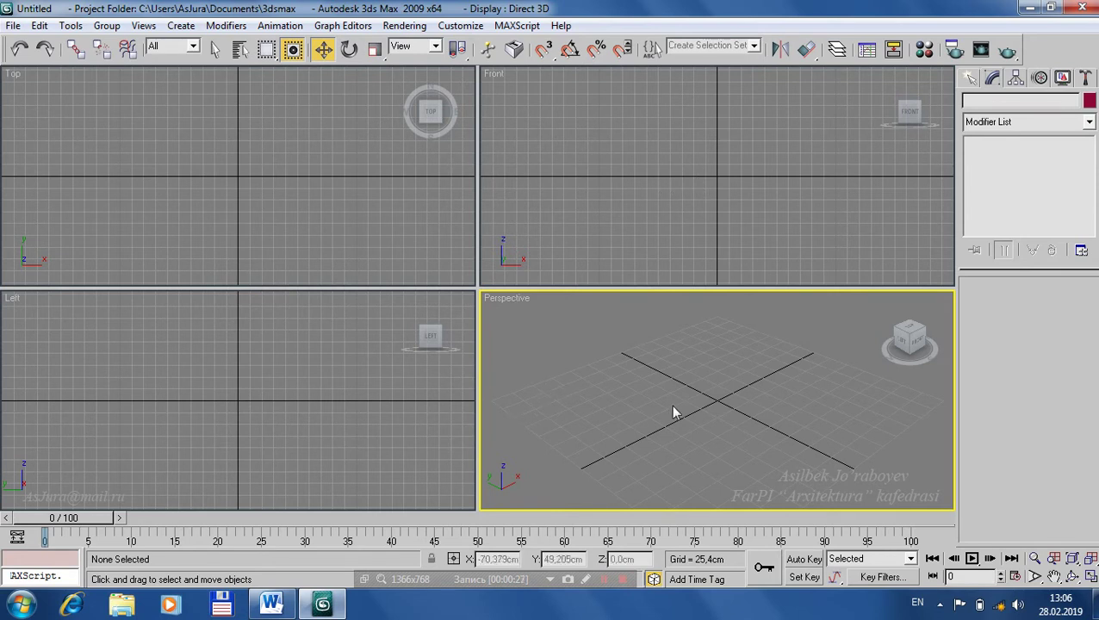
{"action": "left_click", "coordinate": [684, 378]}
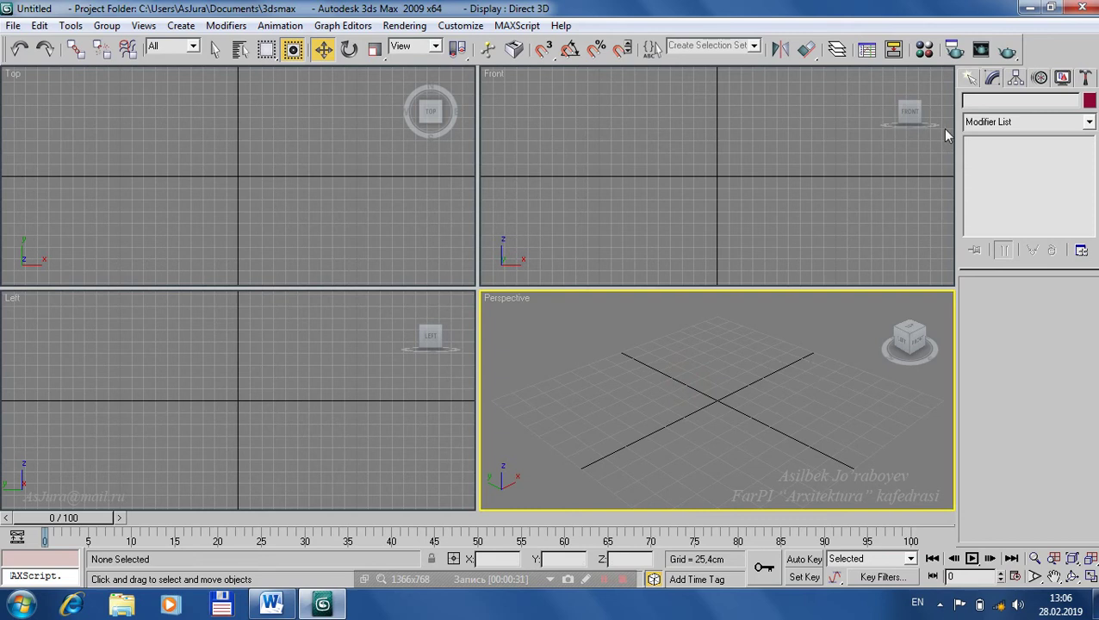
In the Create panel, look through the Geometry, Shapes, Lights, Cameras and Helpers categories.
{"action": "left_click", "coordinate": [969, 80]}
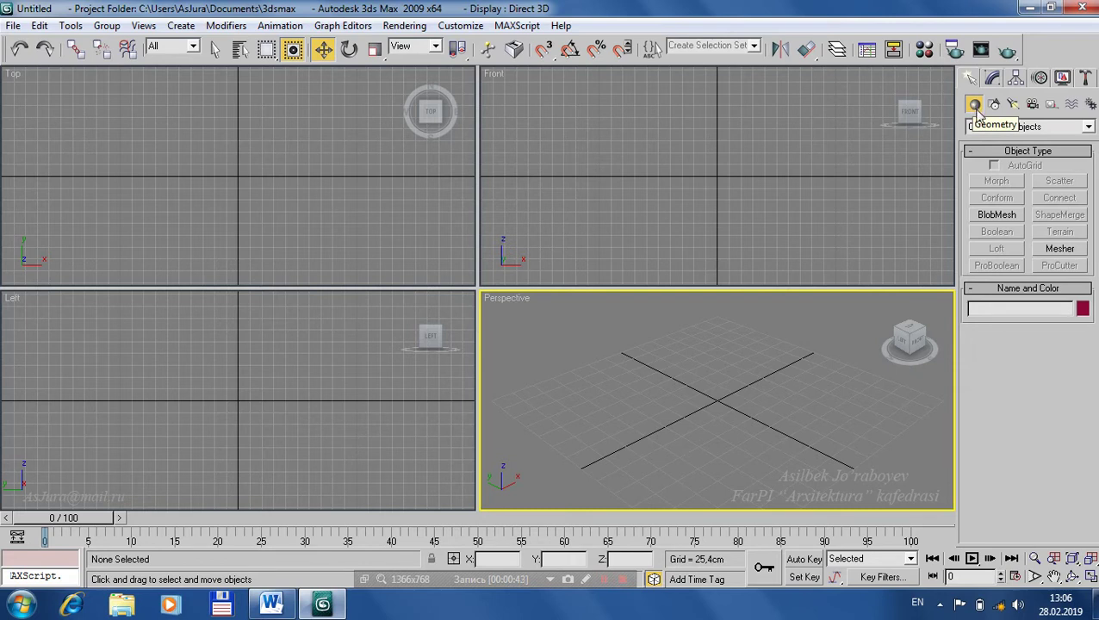
{"action": "left_click", "coordinate": [994, 104]}
{"action": "left_click", "coordinate": [974, 105]}
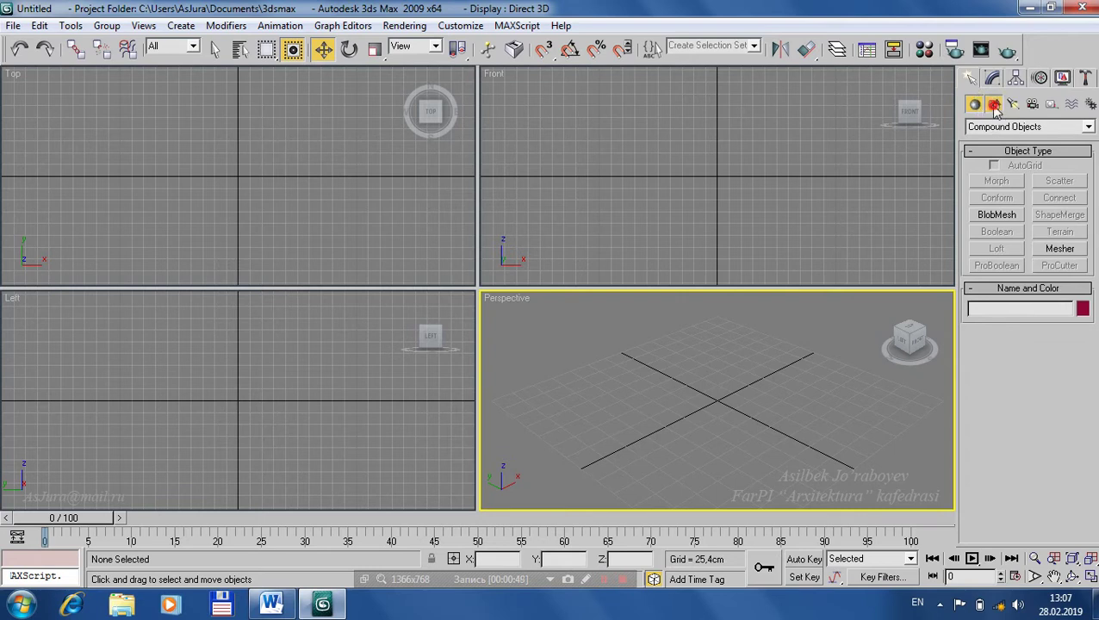
{"action": "left_click", "coordinate": [994, 104]}
{"action": "left_click", "coordinate": [1013, 104]}
{"action": "left_click", "coordinate": [1032, 105]}
{"action": "left_click", "coordinate": [1052, 104]}
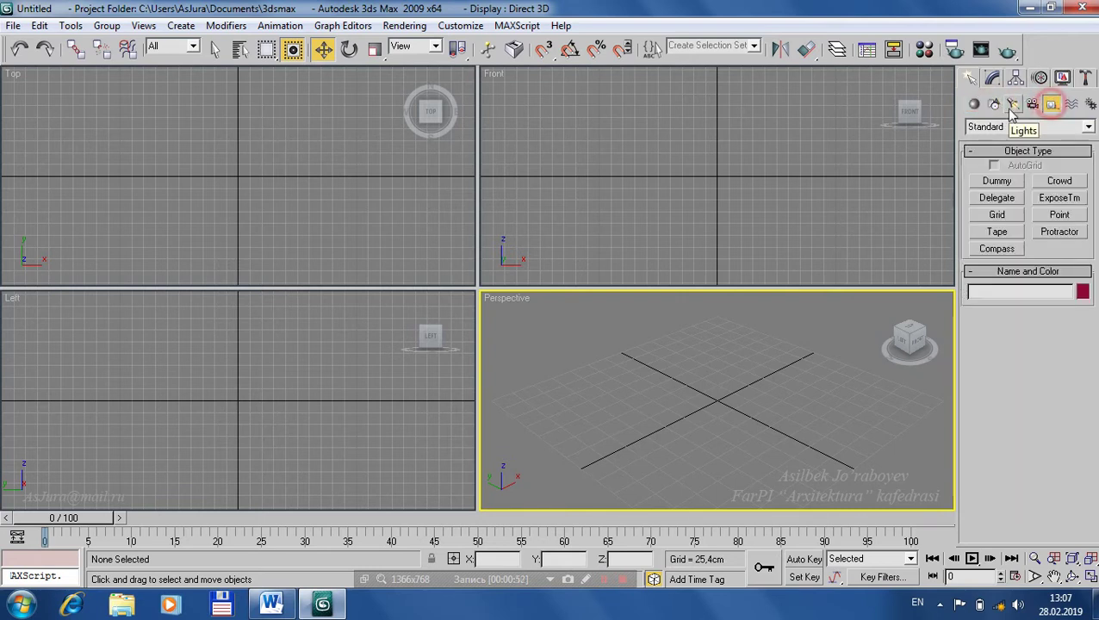
{"action": "left_click", "coordinate": [974, 104]}
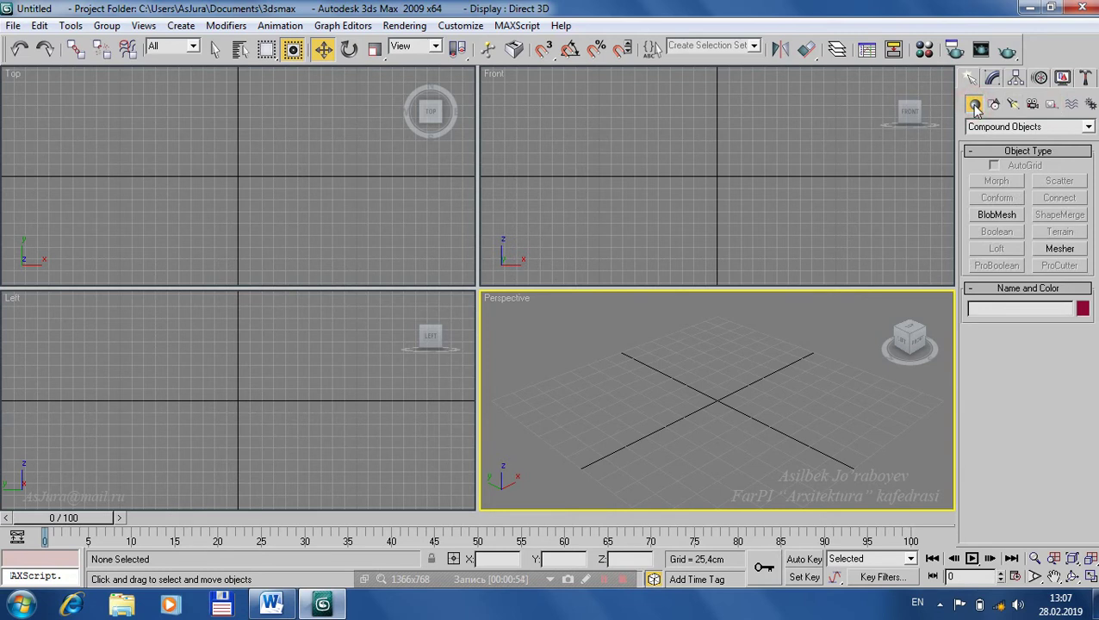
Choose the Standard Primitives category and maximize the Perspective view.
{"action": "left_click", "coordinate": [1012, 126]}
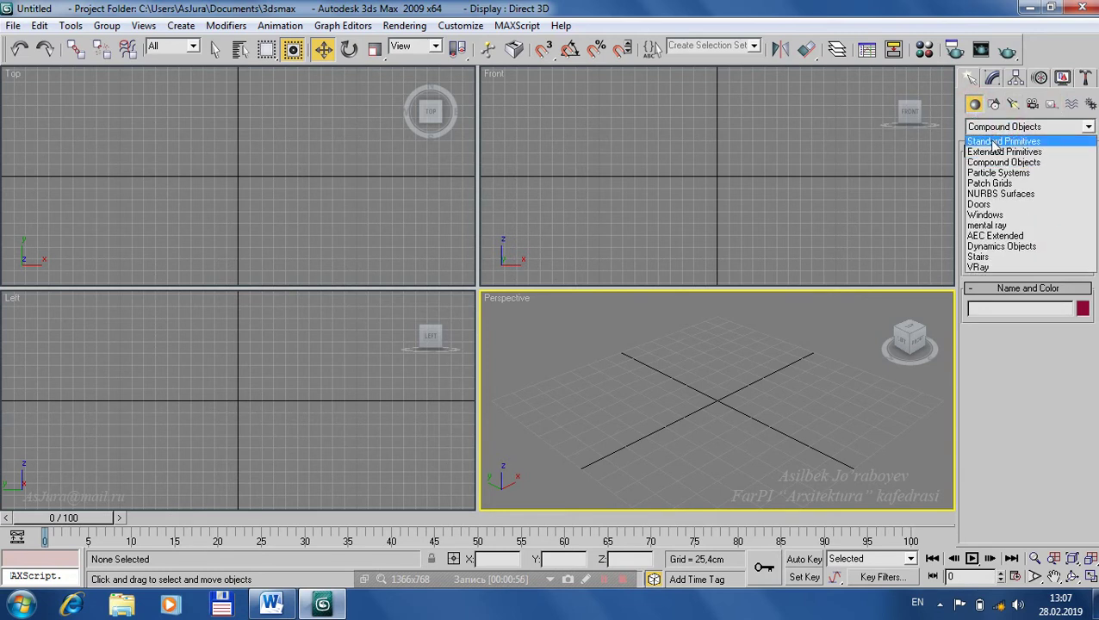
{"action": "left_click", "coordinate": [993, 144]}
{"action": "left_click", "coordinate": [1088, 129]}
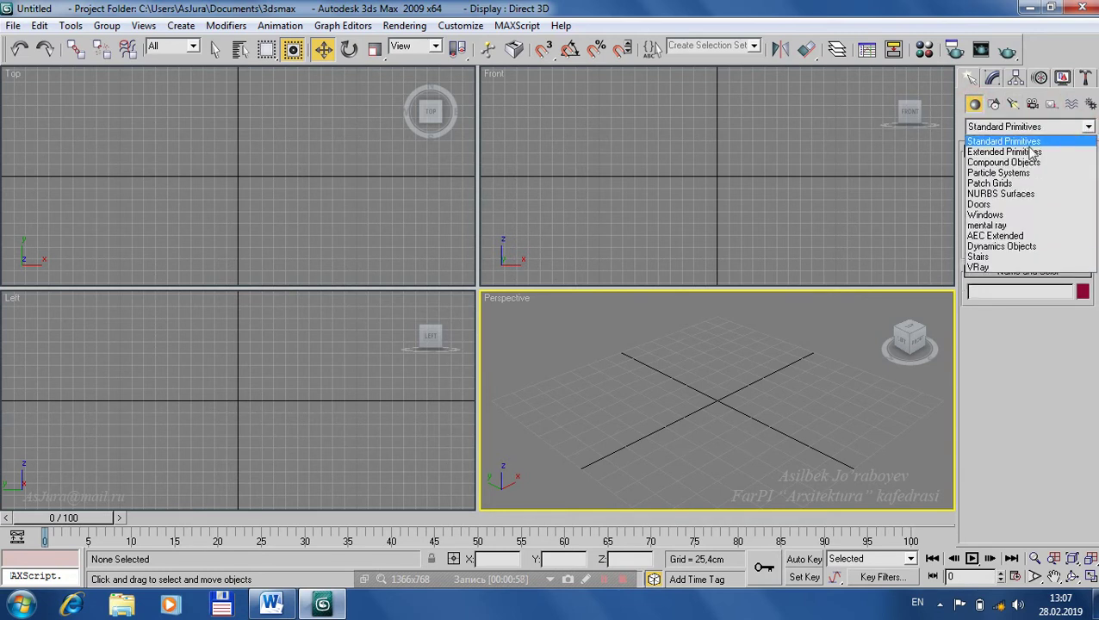
{"action": "left_click", "coordinate": [1088, 127]}
{"action": "left_click", "coordinate": [674, 363]}
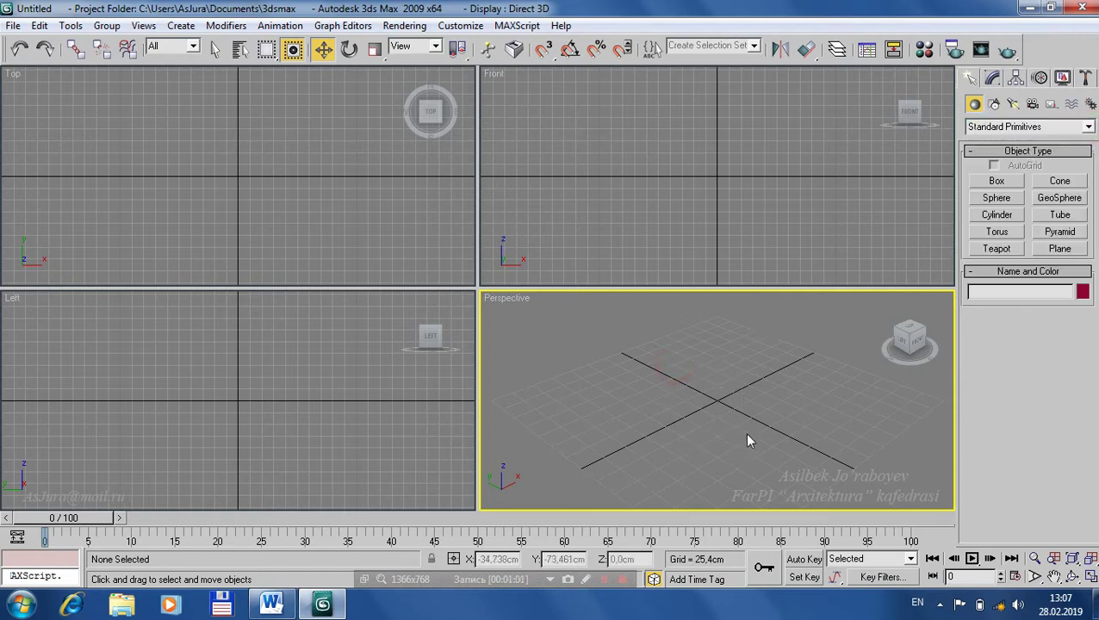
{"action": "key", "text": "alt+w"}
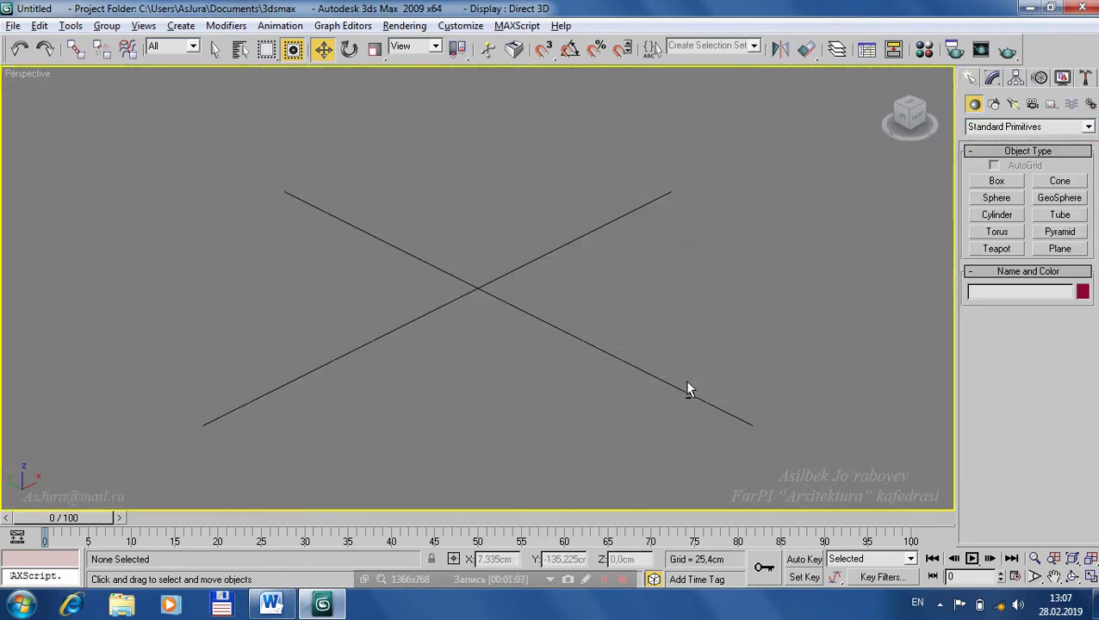
Draw a box near the scene centre and nudge its length and height spinners.
{"action": "left_click_drag", "start_coordinate": [412, 229], "coordinate": [551, 351]}
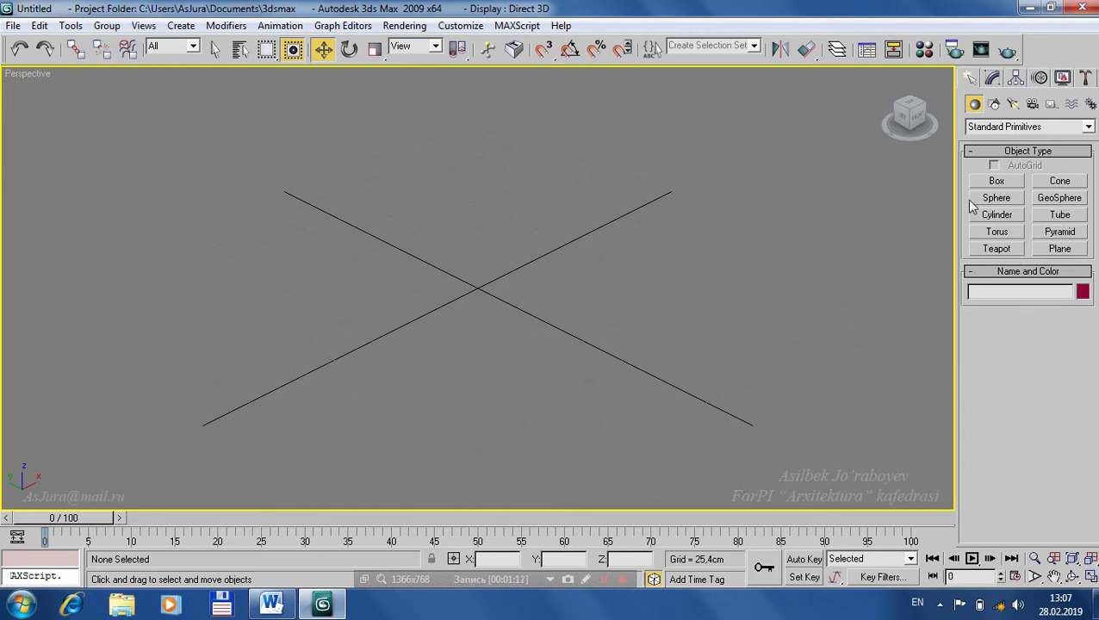
{"action": "left_click", "coordinate": [996, 181]}
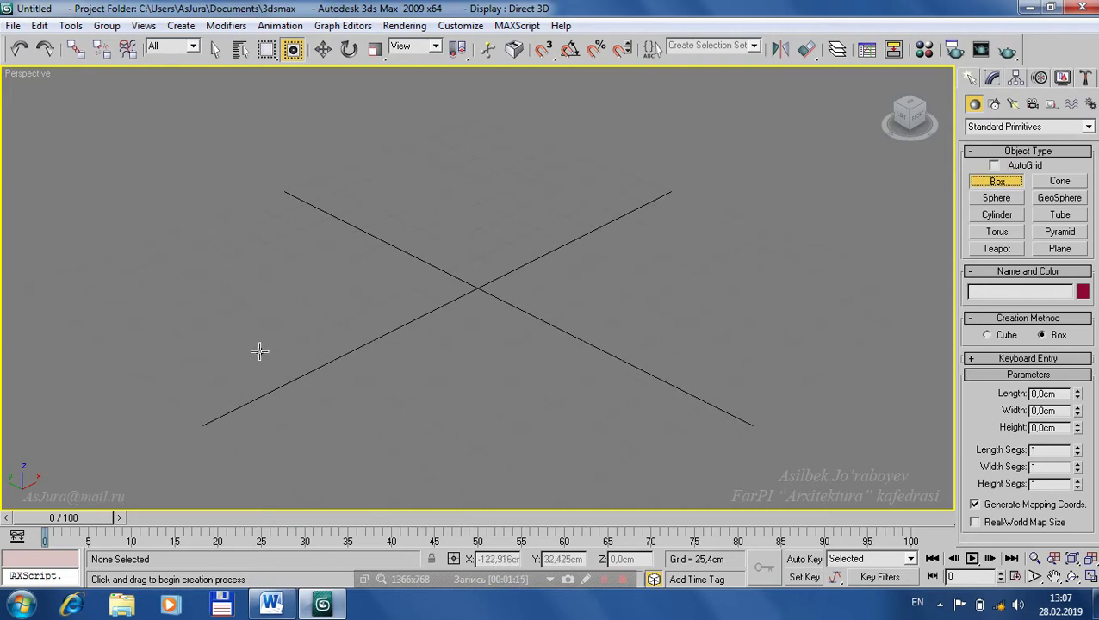
{"action": "left_click_drag", "start_coordinate": [267, 345], "coordinate": [655, 313]}
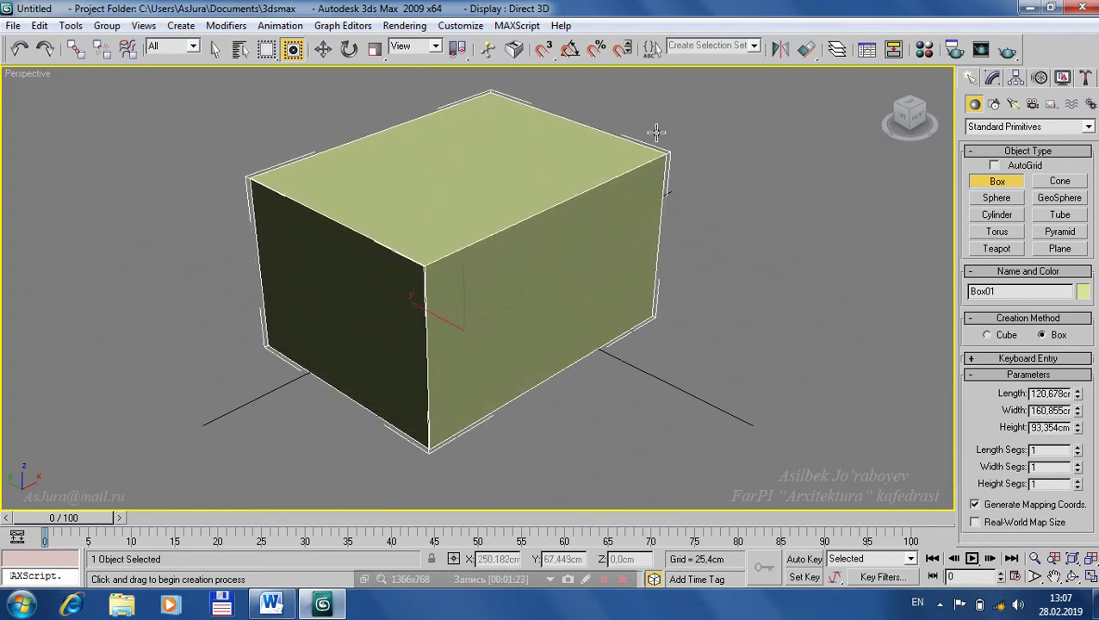
{"action": "left_click", "coordinate": [654, 144]}
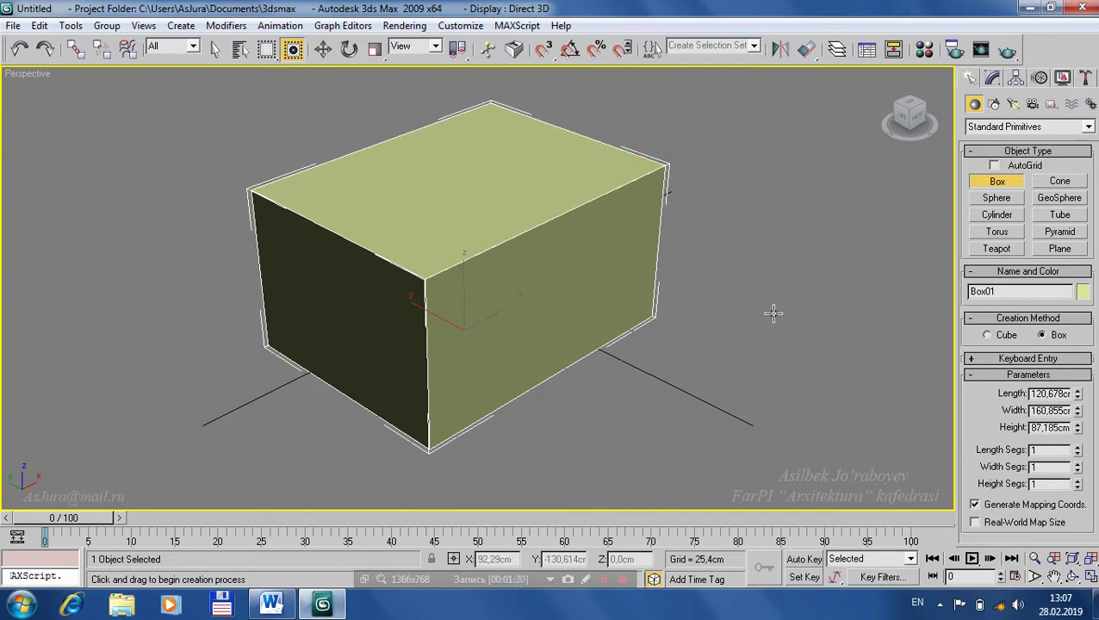
{"action": "mouse_move", "coordinate": [1080, 395]}
{"action": "left_mouse_down"}
{"action": "mouse_move", "coordinate": [1081, 383]}
{"action": "mouse_move", "coordinate": [1080, 403]}
{"action": "left_mouse_up"}
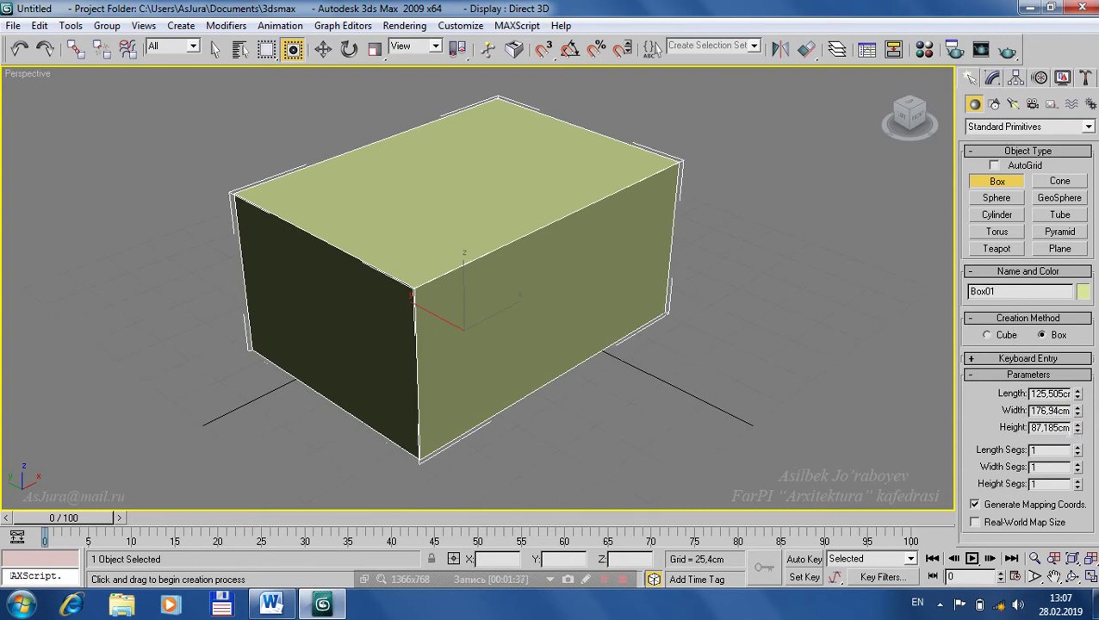
{"action": "left_click_drag", "start_coordinate": [1080, 433], "coordinate": [1080, 422]}
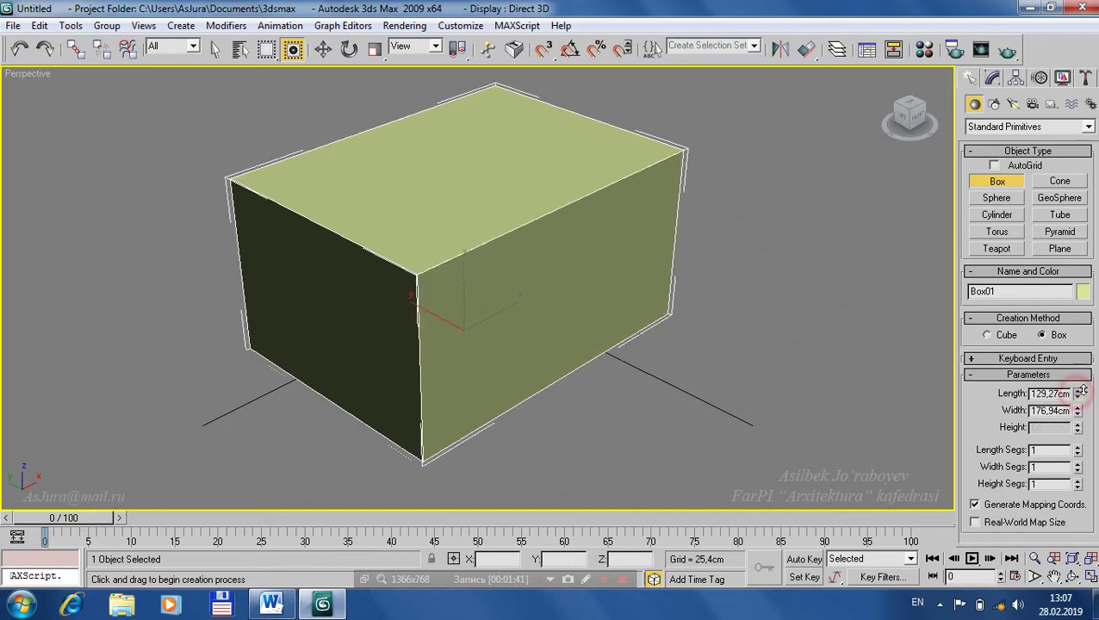
{"action": "left_click_drag", "start_coordinate": [1078, 396], "coordinate": [1082, 431]}
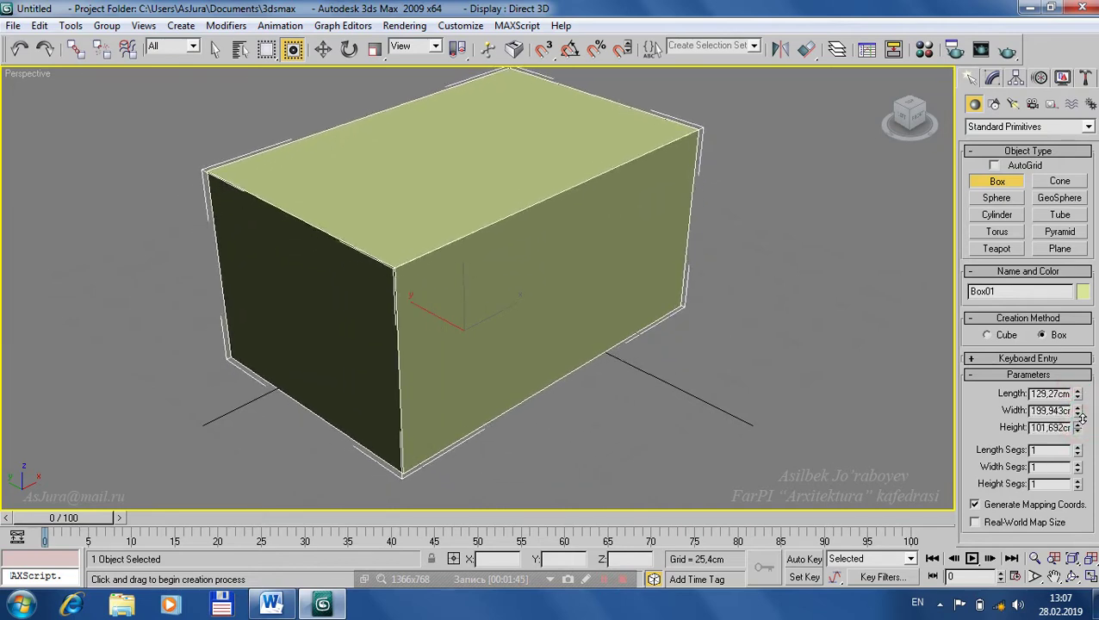
Enter 100 cm for the box's Length, Width and Height.
{"action": "double_click", "coordinate": [1033, 393]}
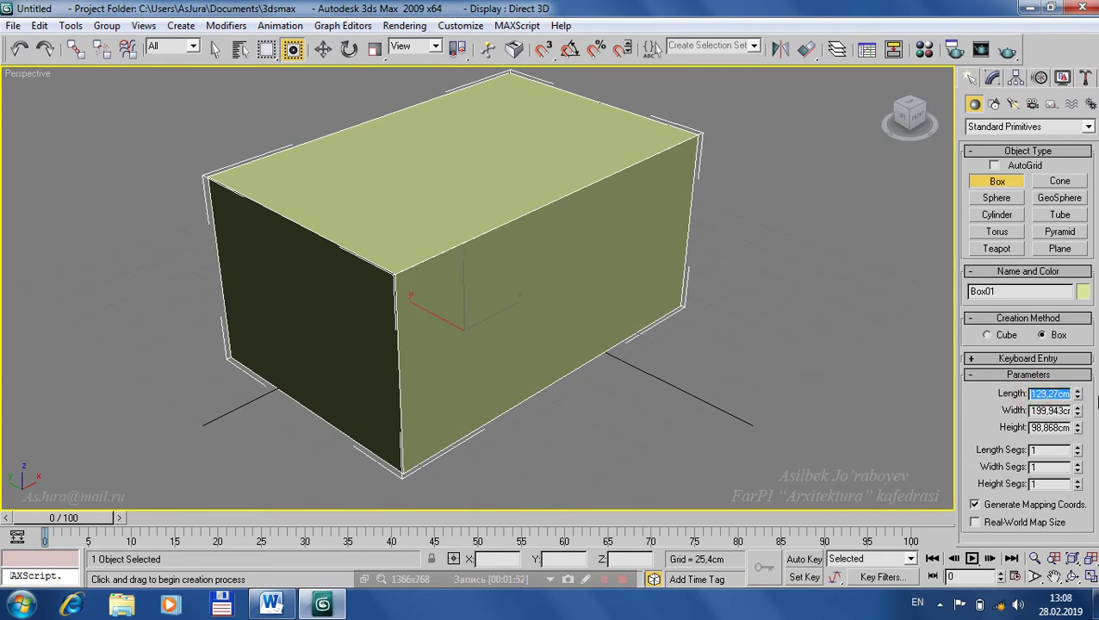
{"action": "type", "text": "100"}
{"action": "key", "text": "Tab"}
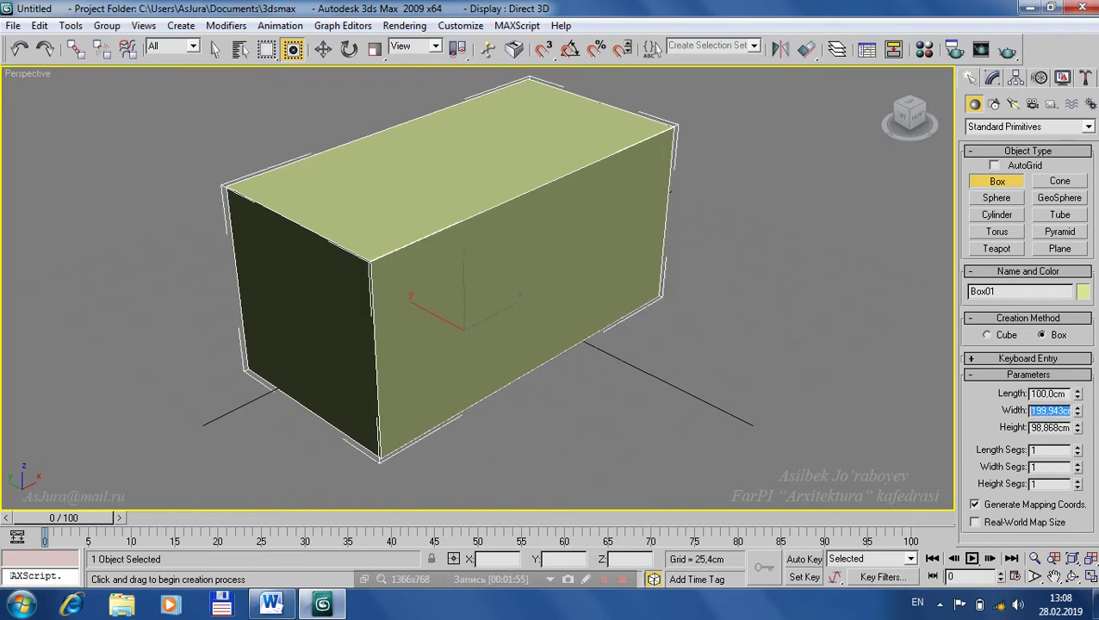
{"action": "type", "text": "100"}
{"action": "key", "text": "Tab"}
{"action": "type", "text": "10"}
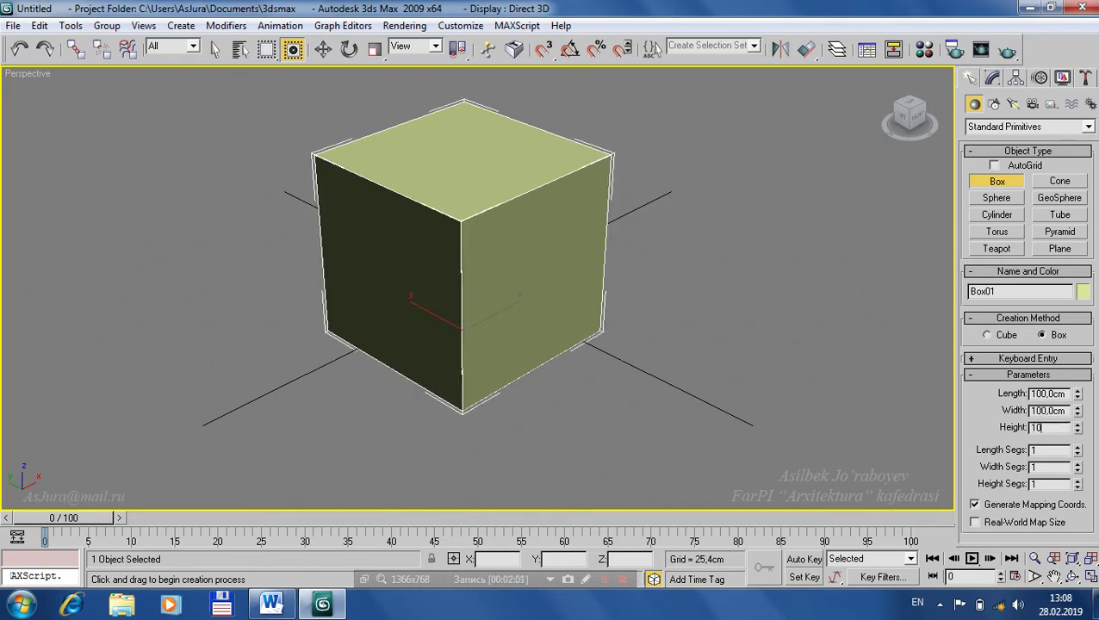
{"action": "key", "text": "Return"}
{"action": "mouse_move", "coordinate": [939, 398]}
{"action": "middle_mouse_down", "text": "alt"}
{"action": "mouse_move", "coordinate": [702, 400]}
{"action": "mouse_move", "coordinate": [633, 360]}
{"action": "mouse_move", "coordinate": [525, 363]}
{"action": "mouse_move", "coordinate": [481, 297]}
{"action": "mouse_move", "coordinate": [579, 263]}
{"action": "mouse_move", "coordinate": [634, 360]}
{"action": "mouse_move", "coordinate": [628, 387]}
{"action": "mouse_move", "coordinate": [508, 336]}
{"action": "mouse_move", "coordinate": [503, 295]}
{"action": "mouse_move", "coordinate": [560, 269]}
{"action": "mouse_move", "coordinate": [620, 358]}
{"action": "mouse_move", "coordinate": [579, 370]}
{"action": "mouse_move", "coordinate": [714, 404]}
{"action": "middle_mouse_up", "text": "alt"}
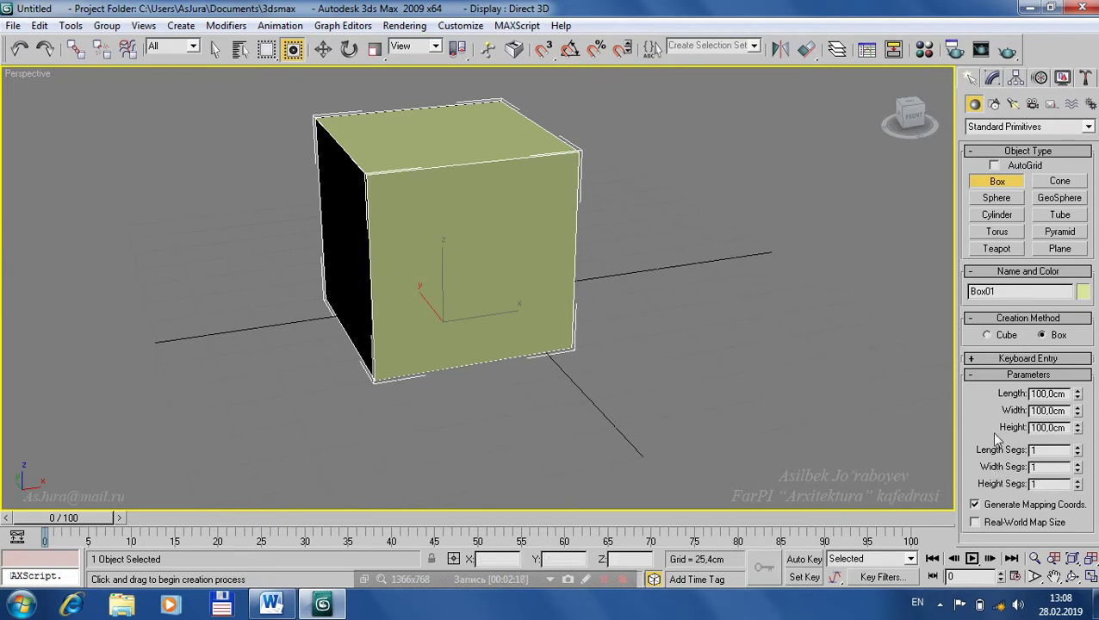
Set the box's Length, Width and Height segments to 4 each.
{"action": "mouse_move", "coordinate": [807, 401]}
{"action": "middle_mouse_down", "text": "alt"}
{"action": "mouse_move", "coordinate": [658, 360]}
{"action": "mouse_move", "coordinate": [825, 388]}
{"action": "middle_mouse_up", "text": "alt"}
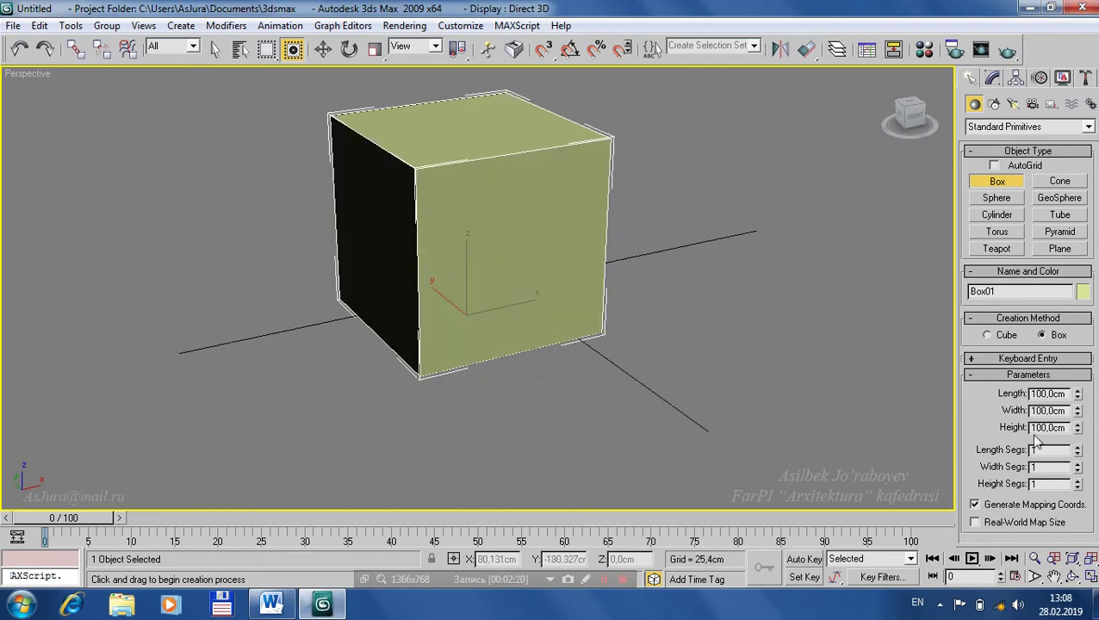
{"action": "left_click", "coordinate": [1077, 447]}
{"action": "mouse_move", "coordinate": [847, 444]}
{"action": "middle_mouse_down", "text": "alt"}
{"action": "mouse_move", "coordinate": [582, 385]}
{"action": "mouse_move", "coordinate": [419, 214]}
{"action": "middle_mouse_up", "text": "alt"}
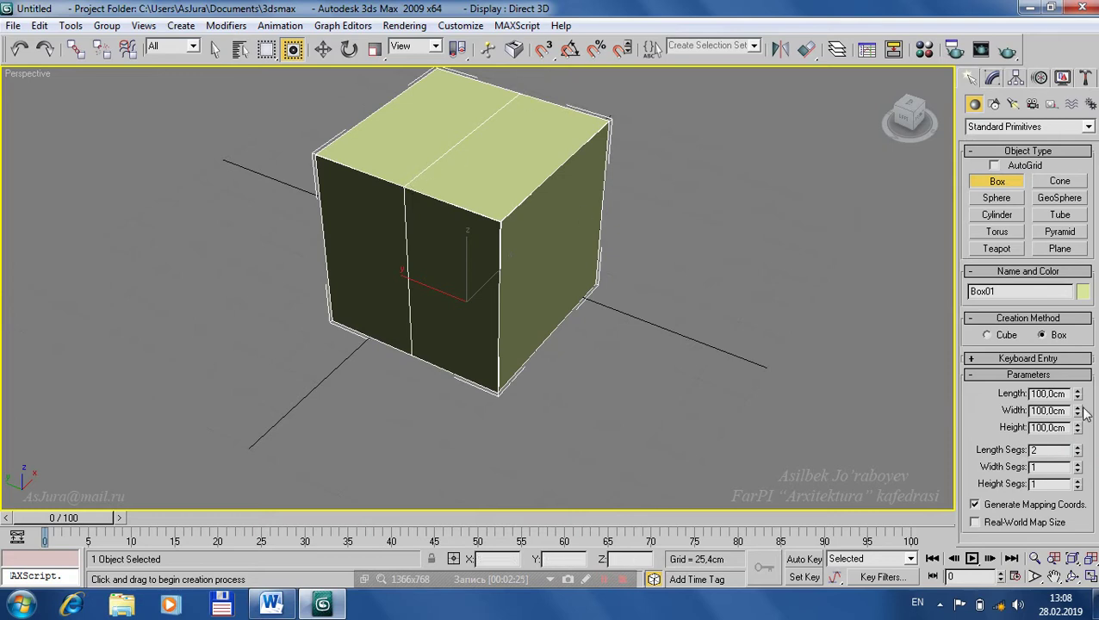
{"action": "left_click", "coordinate": [1078, 447]}
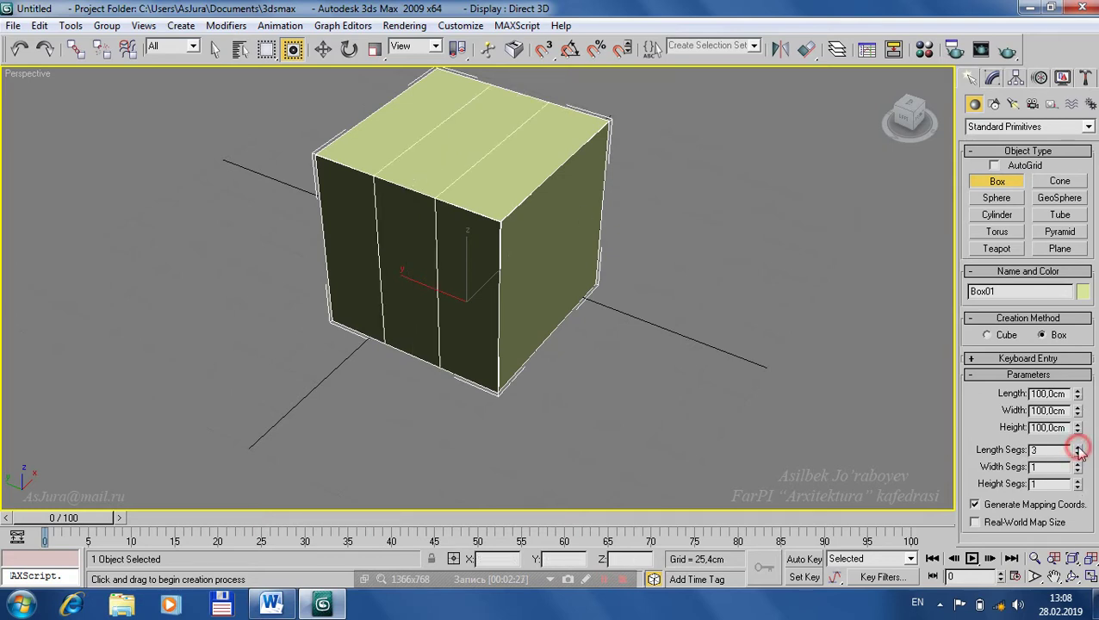
{"action": "left_click", "coordinate": [1077, 446]}
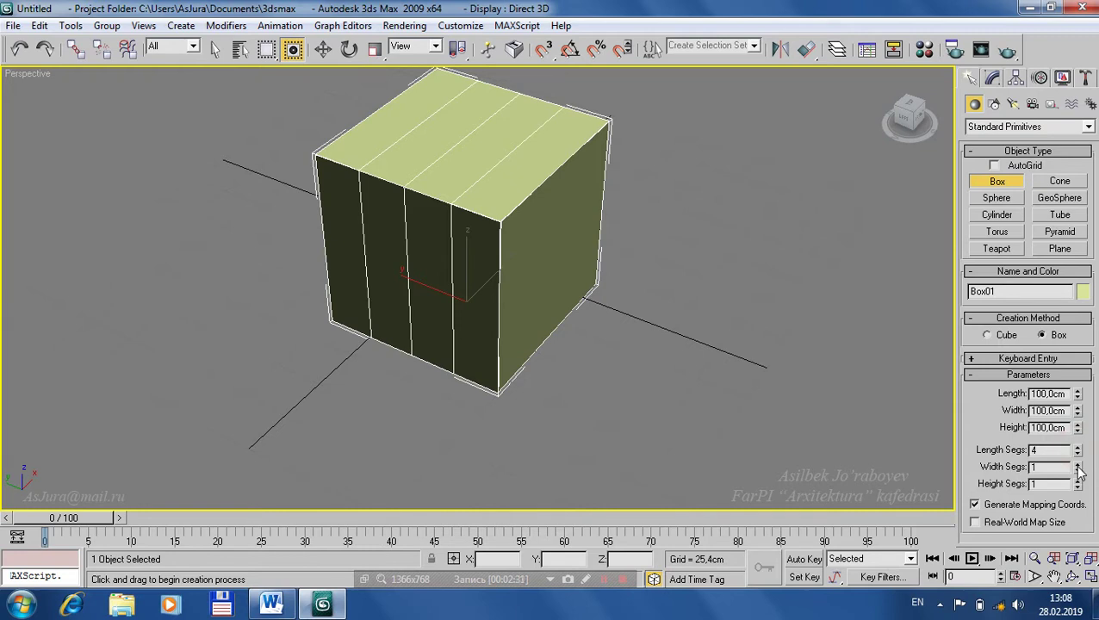
{"action": "left_click", "coordinate": [1077, 465]}
{"action": "left_click", "coordinate": [1077, 465]}
{"action": "left_click", "coordinate": [1077, 464]}
{"action": "left_click", "coordinate": [1076, 464]}
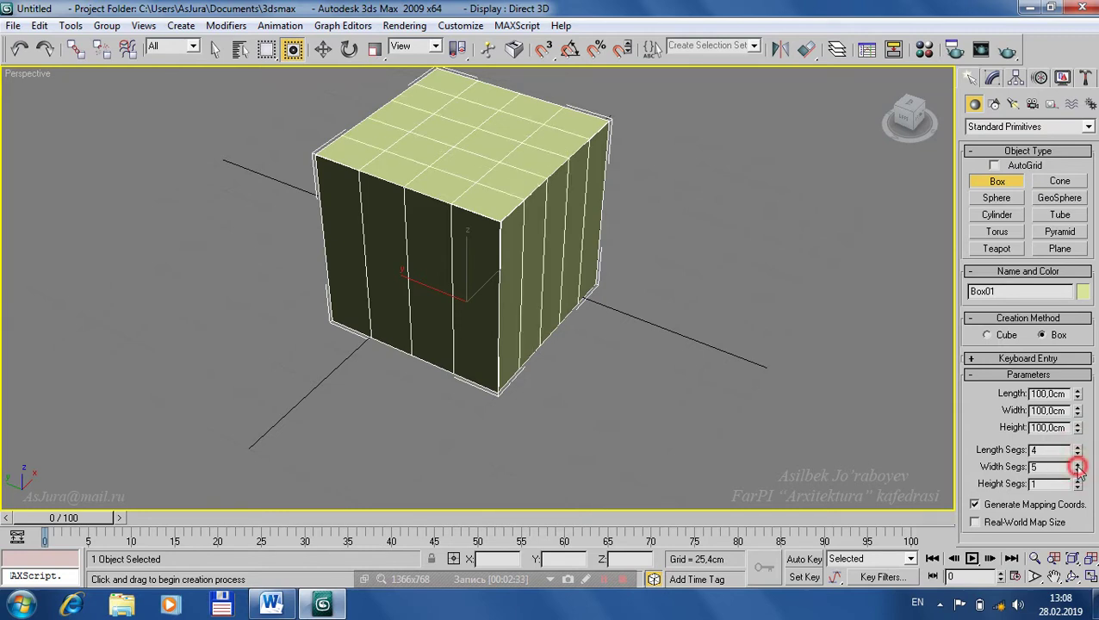
{"action": "left_click", "coordinate": [1078, 470]}
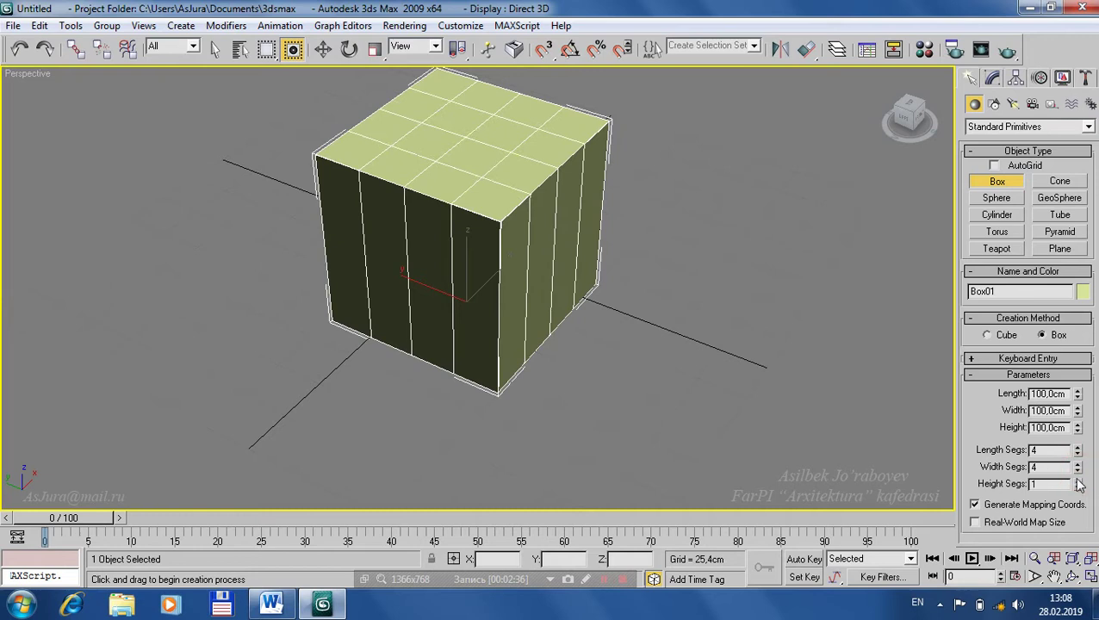
{"action": "left_click", "coordinate": [1077, 481]}
{"action": "left_click", "coordinate": [1078, 482]}
{"action": "left_click", "coordinate": [1078, 481]}
Orbit, pan and zoom out to see the whole cube, switching to Select and Move.
{"action": "mouse_move", "coordinate": [589, 364]}
{"action": "middle_mouse_down", "text": "alt"}
{"action": "mouse_move", "coordinate": [681, 362]}
{"action": "mouse_move", "coordinate": [599, 368]}
{"action": "mouse_move", "coordinate": [603, 390]}
{"action": "middle_mouse_up", "text": "alt"}
{"action": "middle_click_drag", "start_coordinate": [561, 359], "coordinate": [521, 335], "text": "alt"}
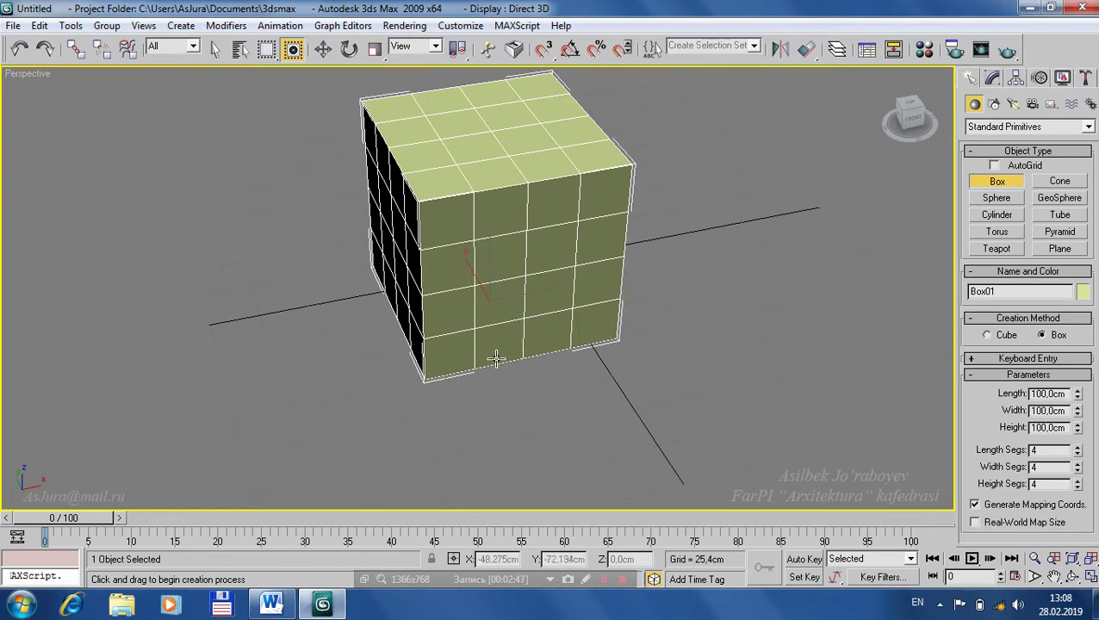
{"action": "middle_click_drag", "start_coordinate": [498, 358], "coordinate": [459, 348]}
{"action": "scroll", "coordinate": [459, 348], "scroll_direction": "down", "scroll_amount": 2}
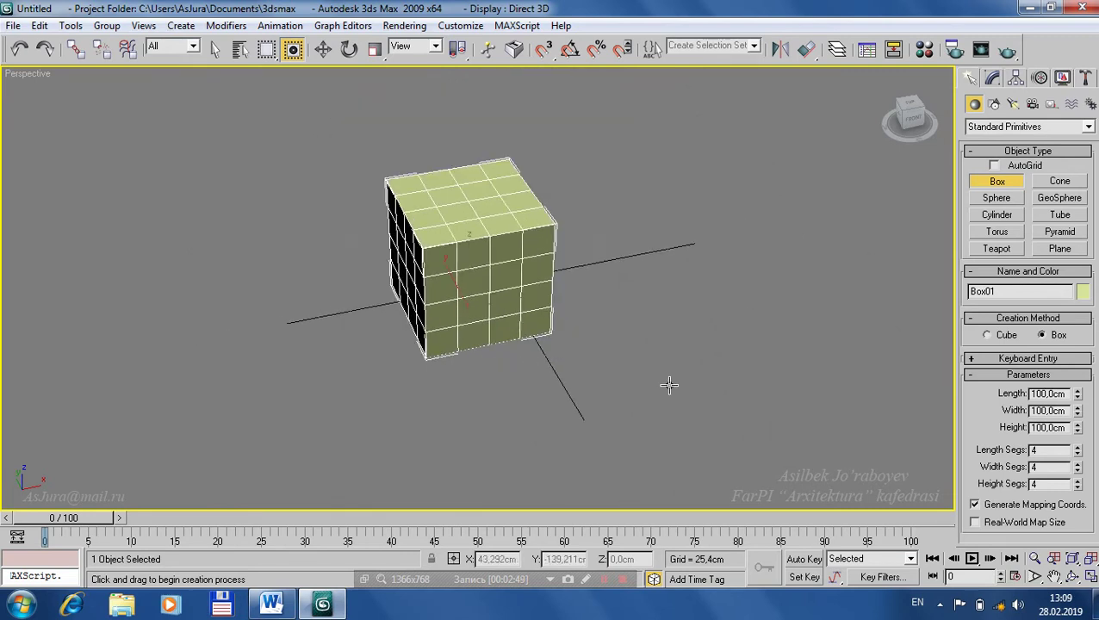
{"action": "mouse_move", "coordinate": [564, 326]}
{"action": "middle_mouse_down", "text": "alt"}
{"action": "mouse_move", "coordinate": [498, 247]}
{"action": "mouse_move", "coordinate": [640, 276]}
{"action": "middle_mouse_up", "text": "alt"}
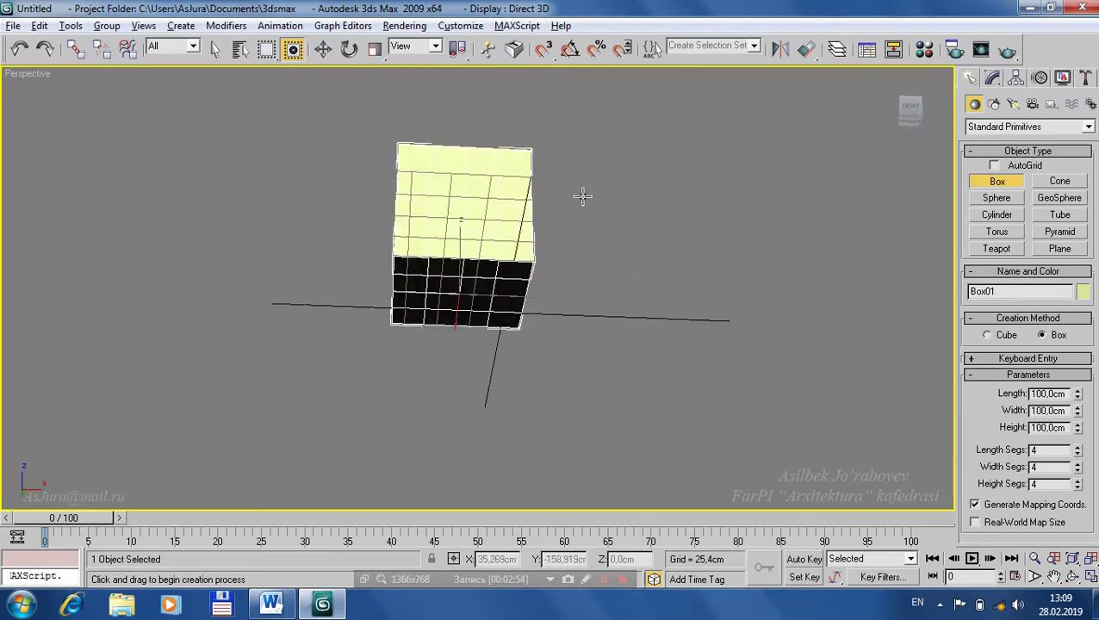
{"action": "key", "text": "w"}
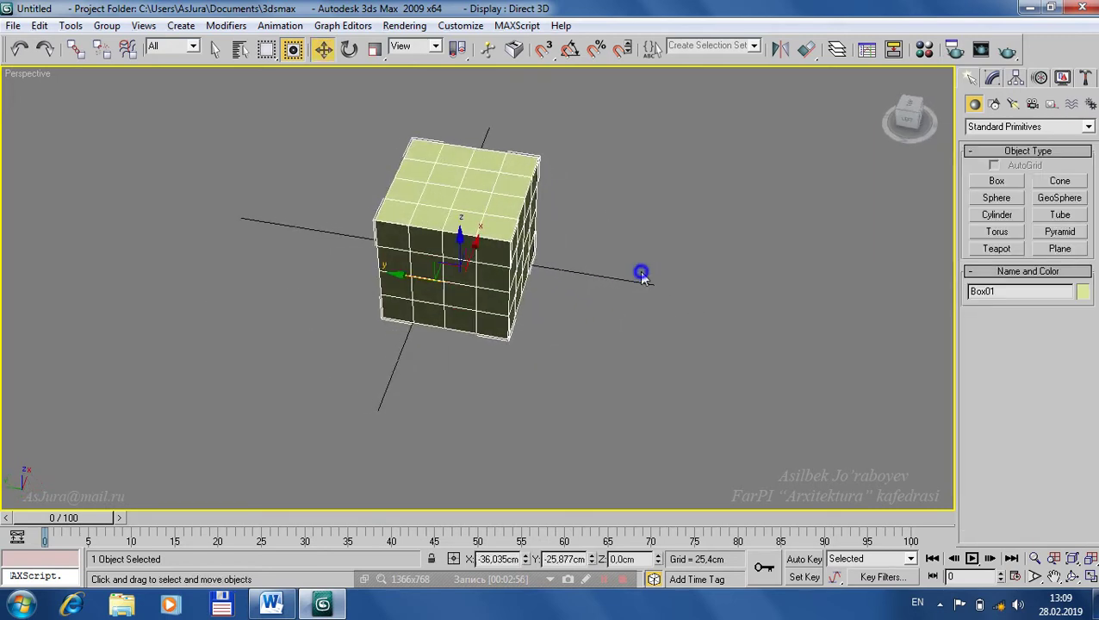
{"action": "middle_click_drag", "start_coordinate": [607, 318], "coordinate": [595, 325]}
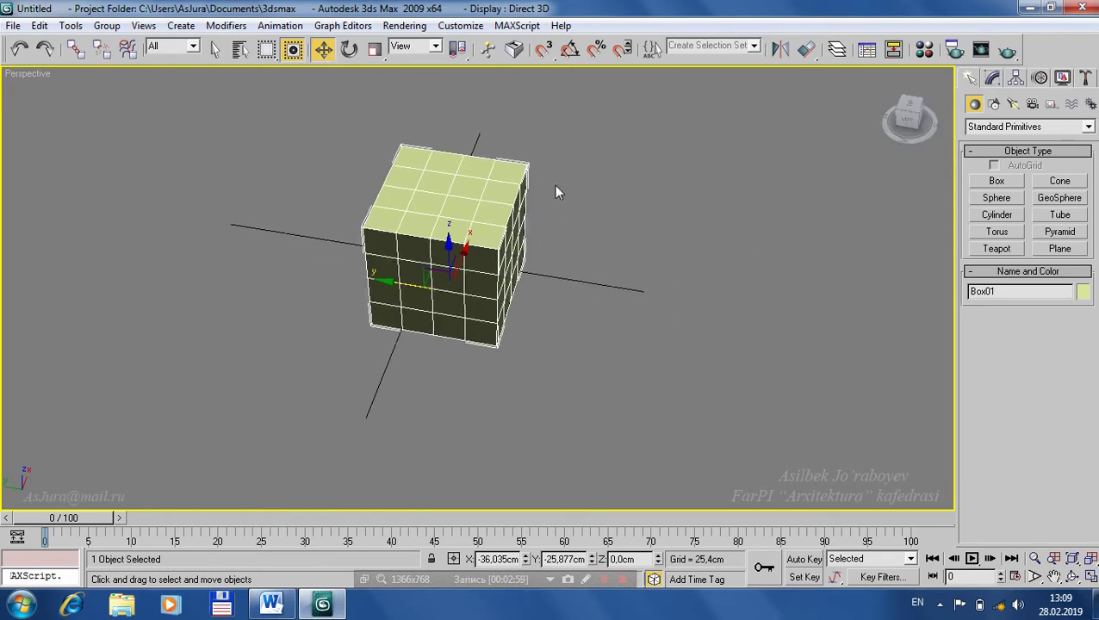
Deselect and reselect the cube by clicking and window-selecting, ending on its top face.
{"action": "left_click", "coordinate": [314, 116]}
{"action": "left_click", "coordinate": [447, 229]}
{"action": "left_click", "coordinate": [288, 122]}
{"action": "left_click_drag", "start_coordinate": [275, 118], "coordinate": [641, 370]}
{"action": "left_click", "coordinate": [601, 228]}
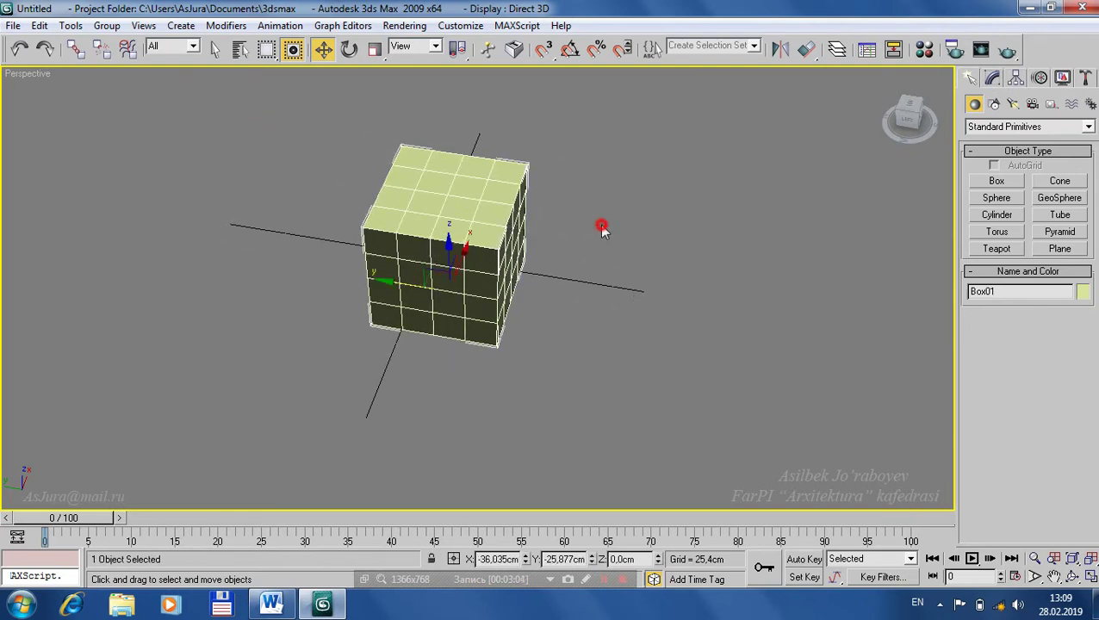
{"action": "left_click", "coordinate": [501, 207]}
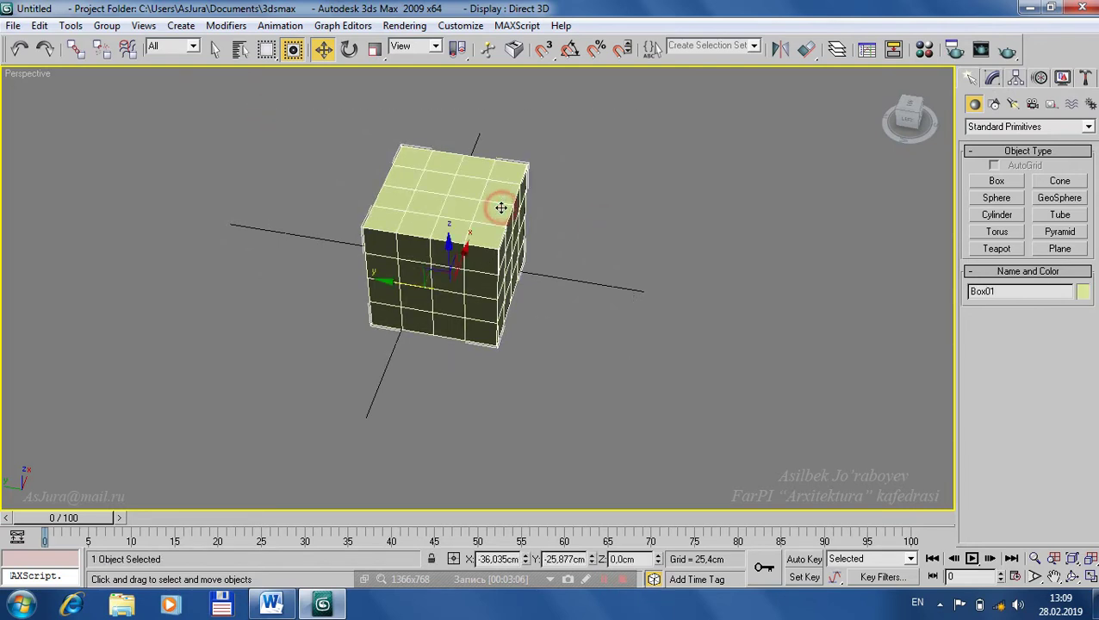
In the Modify panel, select the box's Length value, then deselect the cube unchanged.
{"action": "left_click", "coordinate": [993, 78]}
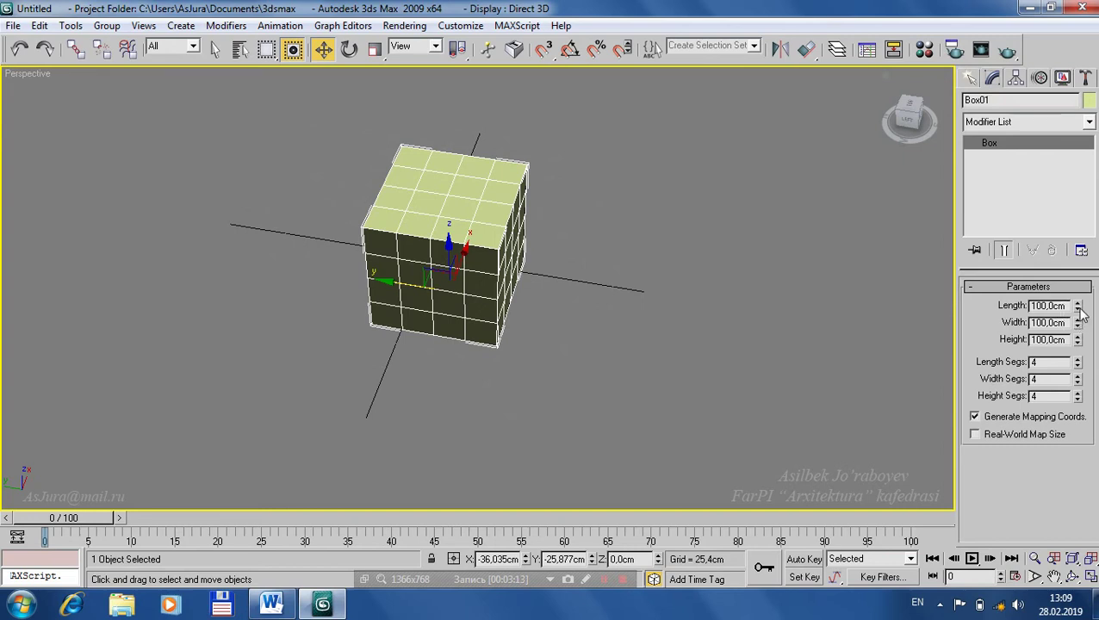
{"action": "left_click", "coordinate": [1063, 339]}
{"action": "left_click", "coordinate": [1066, 307]}
{"action": "double_click", "coordinate": [1064, 306]}
{"action": "left_click", "coordinate": [596, 187]}
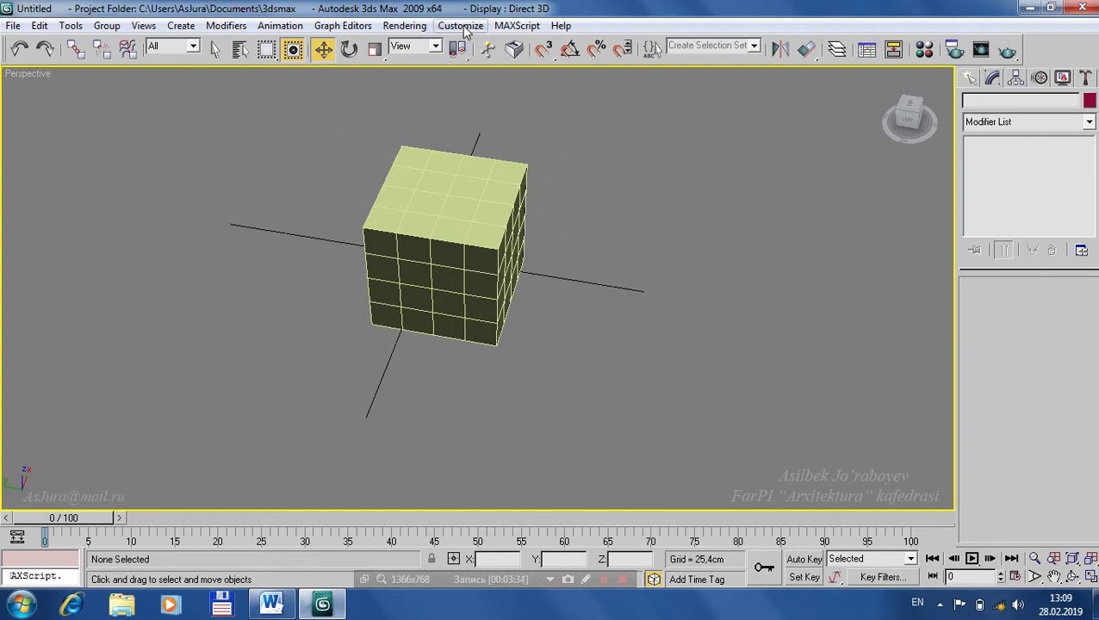
Keep Metric Centimeters as the display unit in Units Setup and reselect the cube.
{"action": "left_click", "coordinate": [465, 30]}
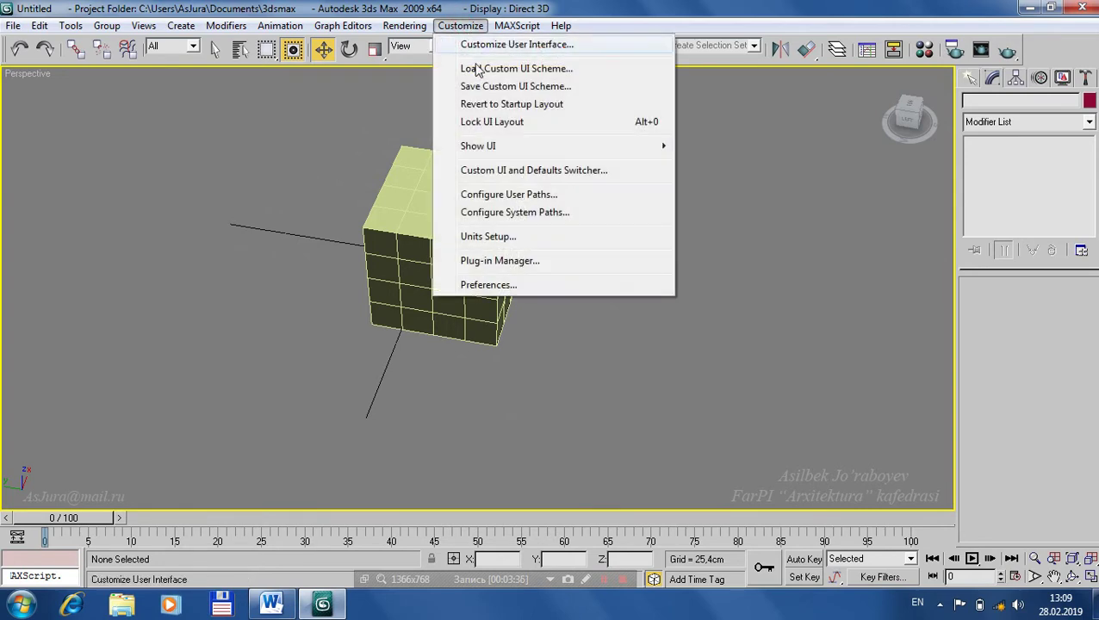
{"action": "left_click", "coordinate": [488, 237]}
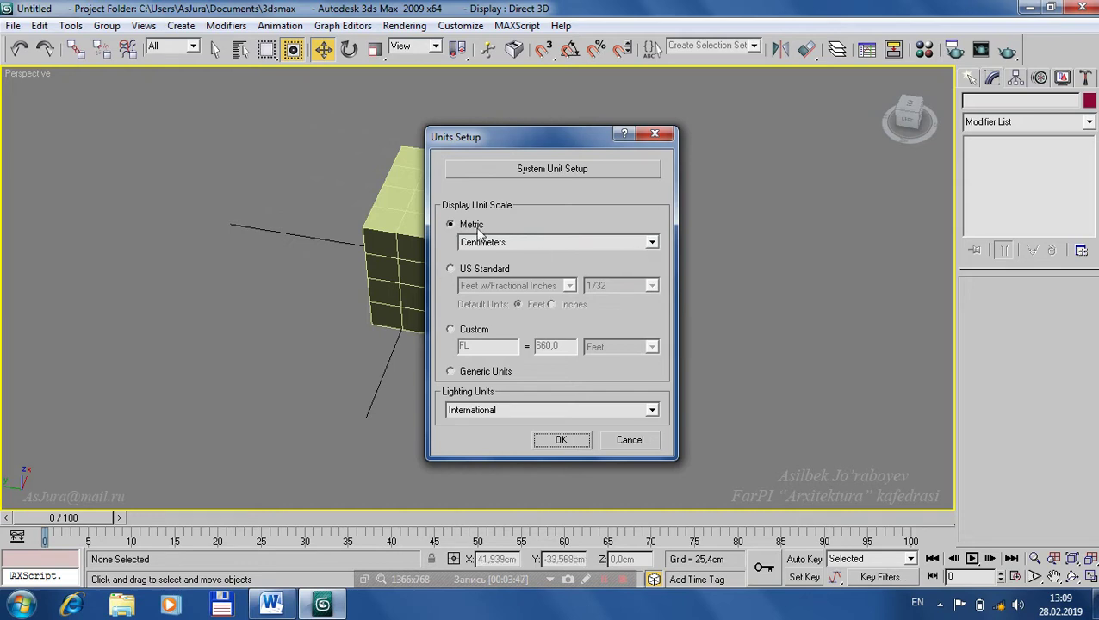
{"action": "left_click", "coordinate": [652, 243]}
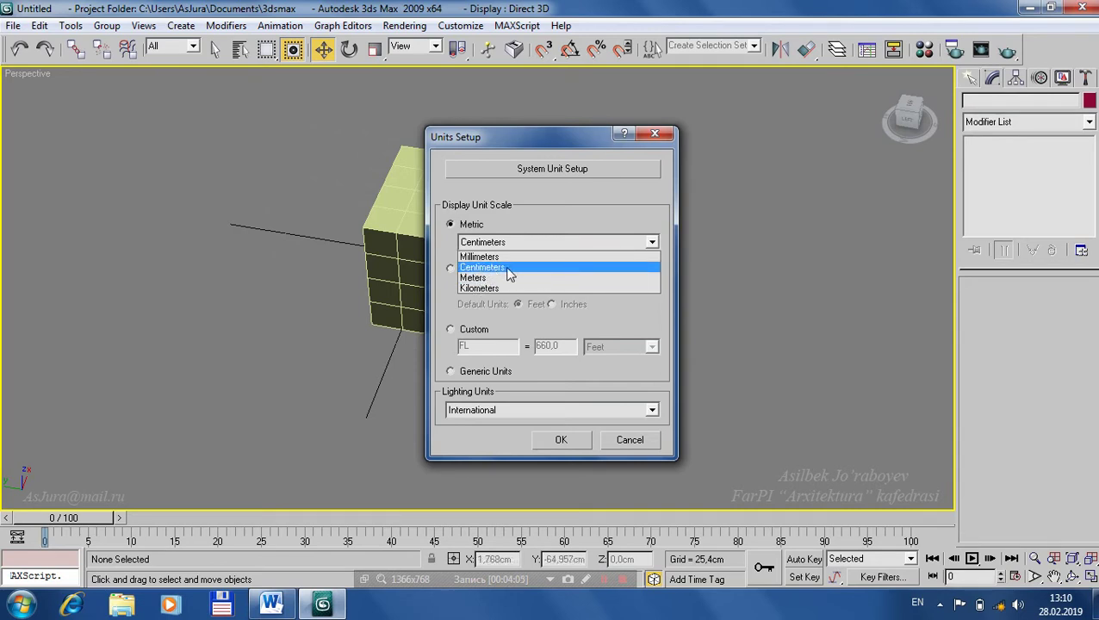
{"action": "left_click", "coordinate": [509, 270]}
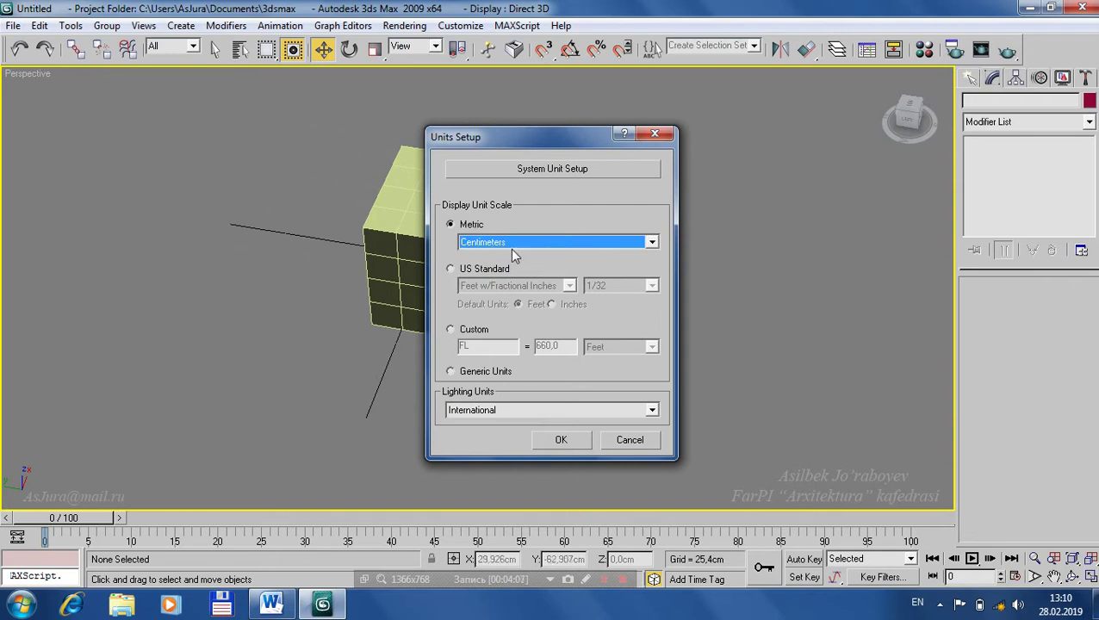
{"action": "left_click", "coordinate": [565, 441]}
{"action": "left_click", "coordinate": [629, 440]}
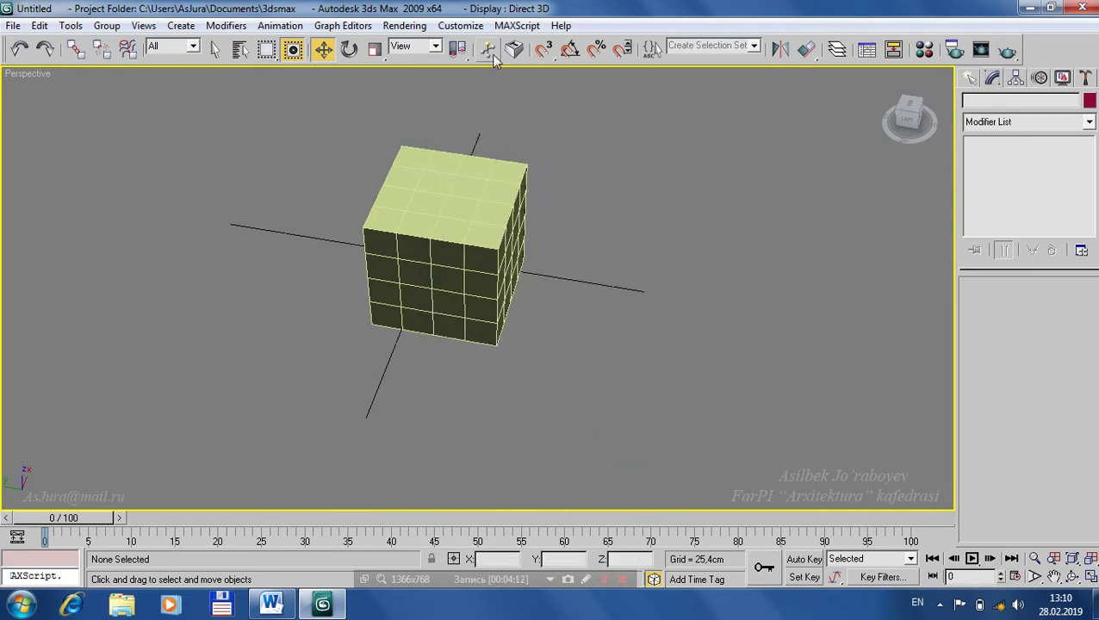
{"action": "left_click", "coordinate": [471, 249]}
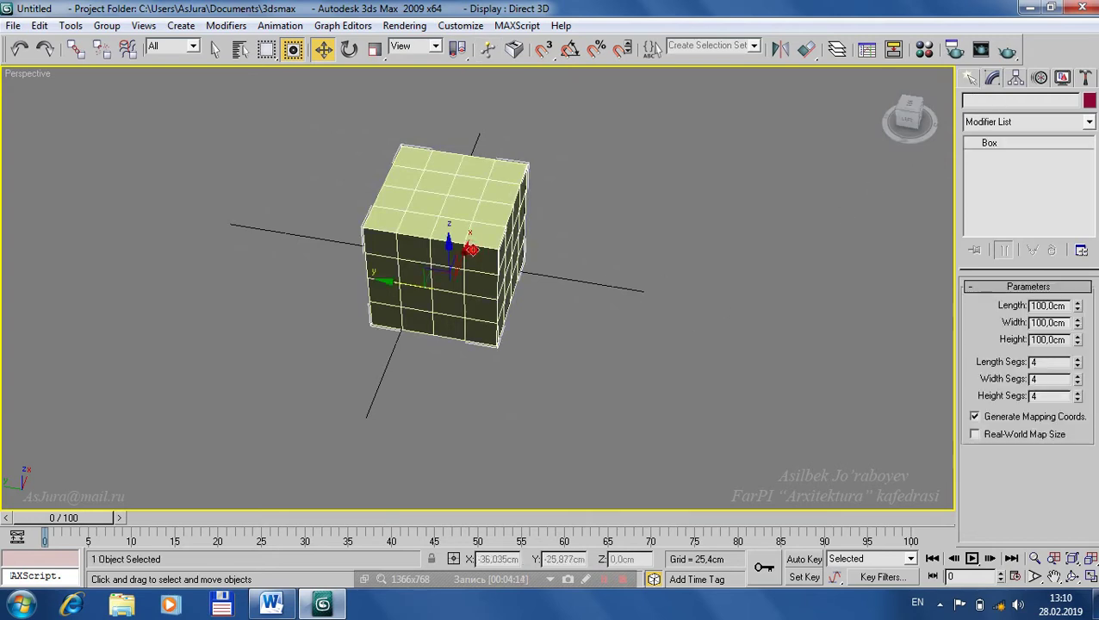
Resize the box to 10 cm Length, Width and Height.
{"action": "double_click", "coordinate": [1067, 306]}
{"action": "type", "text": "10"}
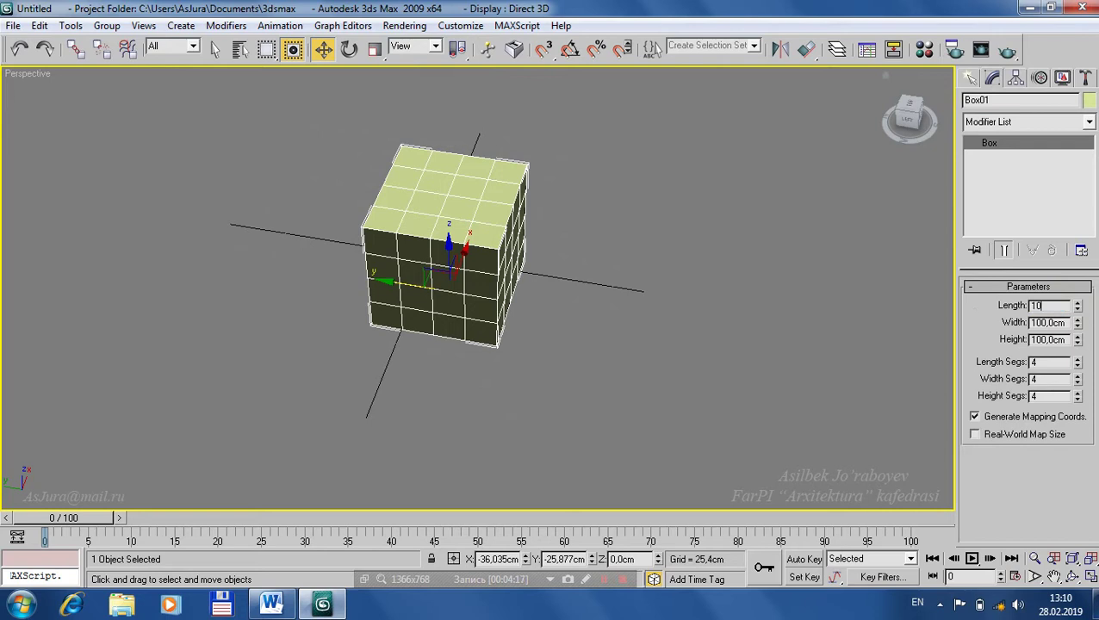
{"action": "key", "text": "Tab"}
{"action": "type", "text": "10"}
{"action": "key", "text": "Tab"}
{"action": "type", "text": "10"}
{"action": "key", "text": "Return"}
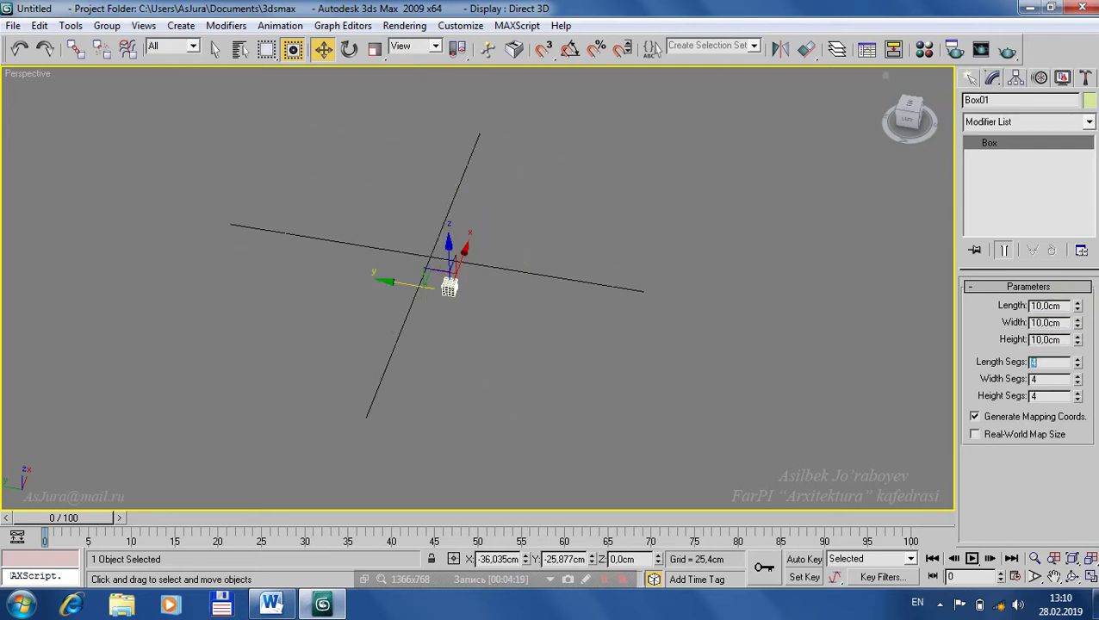
Frame the small cube at a level view and go back to the Create panel.
{"action": "key", "text": "z"}
{"action": "mouse_move", "coordinate": [531, 316]}
{"action": "middle_mouse_down", "text": "alt"}
{"action": "mouse_move", "coordinate": [491, 264]}
{"action": "mouse_move", "coordinate": [688, 272]}
{"action": "mouse_move", "coordinate": [780, 376]}
{"action": "mouse_move", "coordinate": [586, 269]}
{"action": "mouse_move", "coordinate": [612, 304]}
{"action": "middle_mouse_up", "text": "alt"}
{"action": "scroll", "coordinate": [555, 282], "scroll_direction": "down", "scroll_amount": 2}
{"action": "scroll", "coordinate": [547, 254], "scroll_direction": "down", "scroll_amount": 4}
{"action": "scroll", "coordinate": [548, 278], "scroll_direction": "down", "scroll_amount": 2}
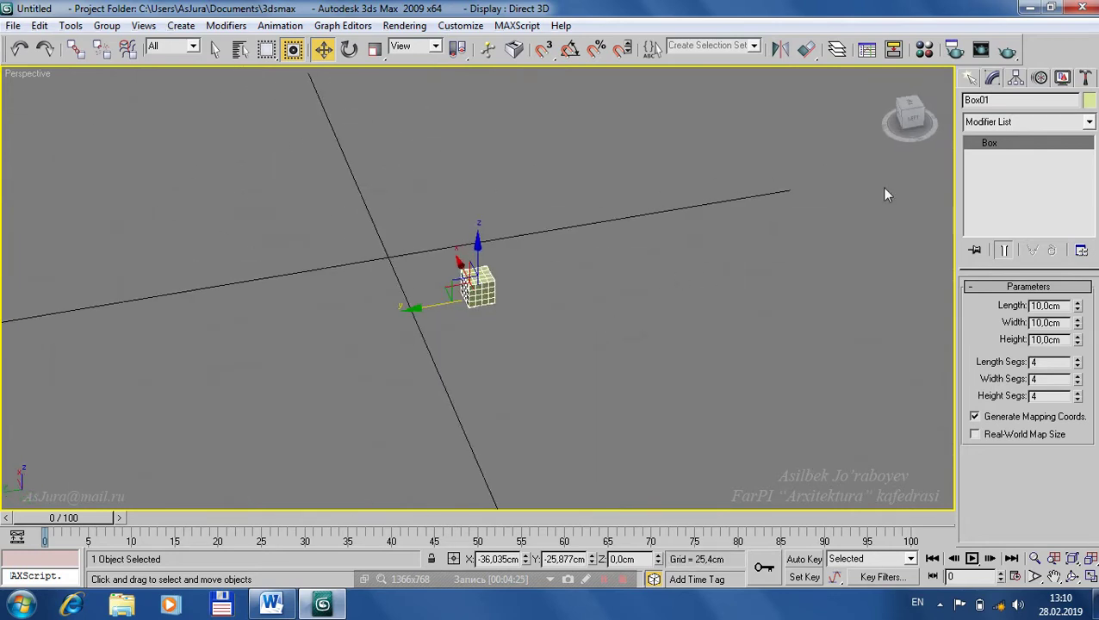
{"action": "left_click", "coordinate": [970, 78]}
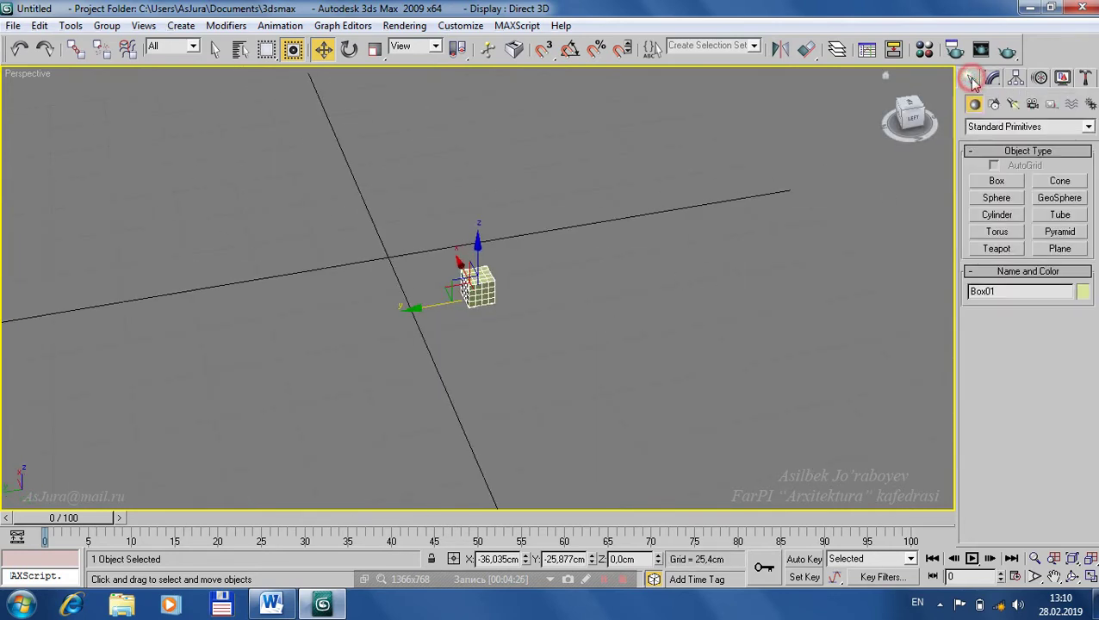
Create a sphere to the left of the small cube.
{"action": "middle_click_drag", "start_coordinate": [663, 263], "coordinate": [662, 245]}
{"action": "left_click", "coordinate": [997, 197]}
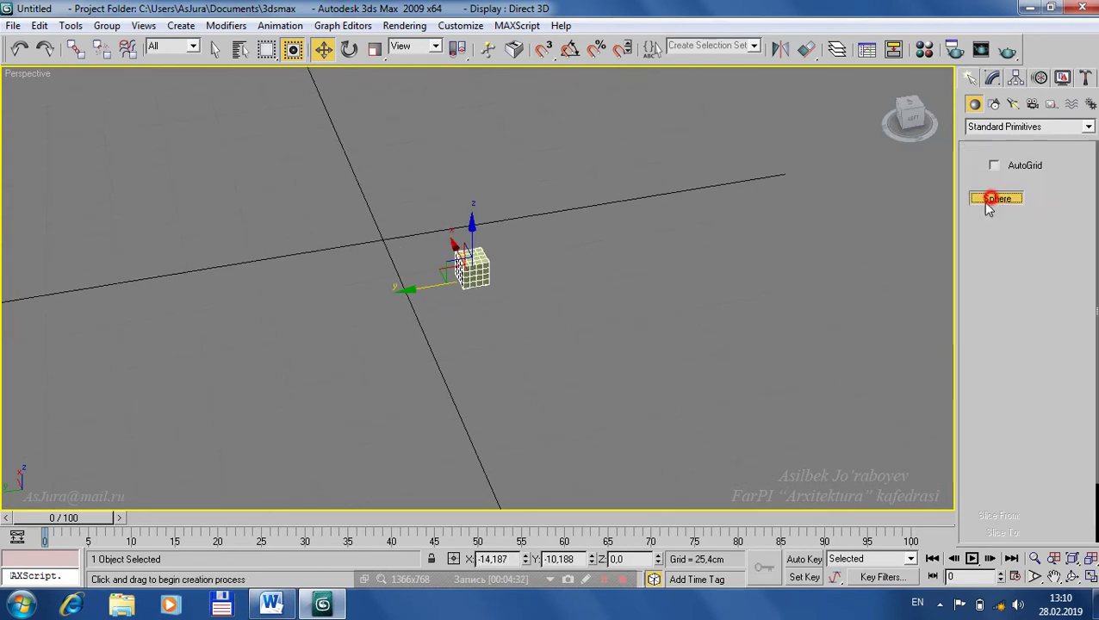
{"action": "middle_click_drag", "start_coordinate": [572, 255], "coordinate": [702, 253]}
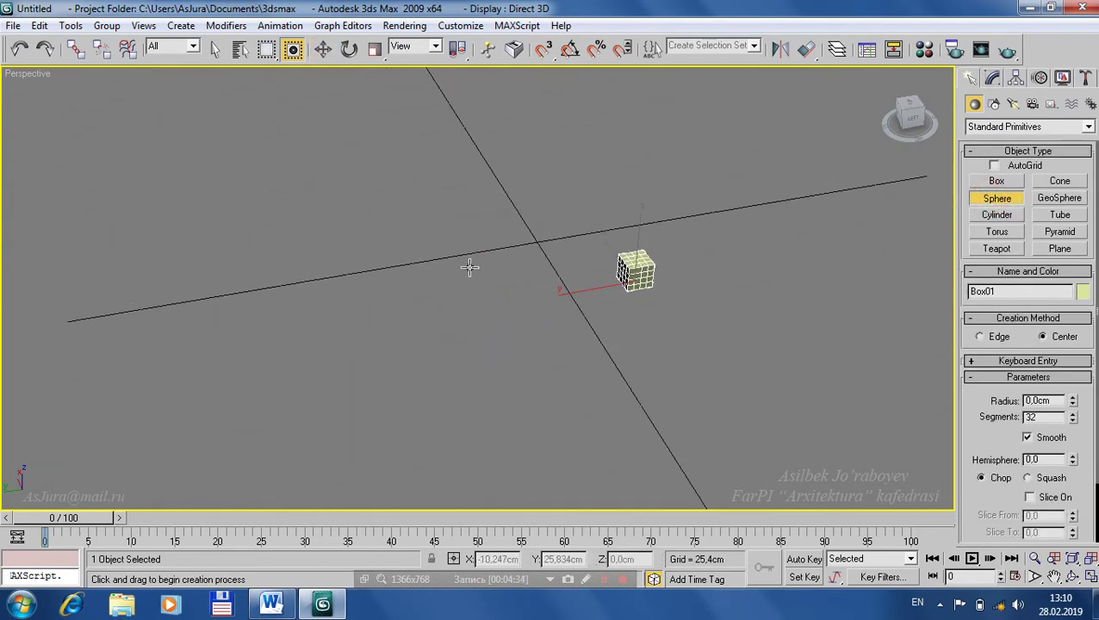
{"action": "left_click_drag", "start_coordinate": [462, 277], "coordinate": [493, 313]}
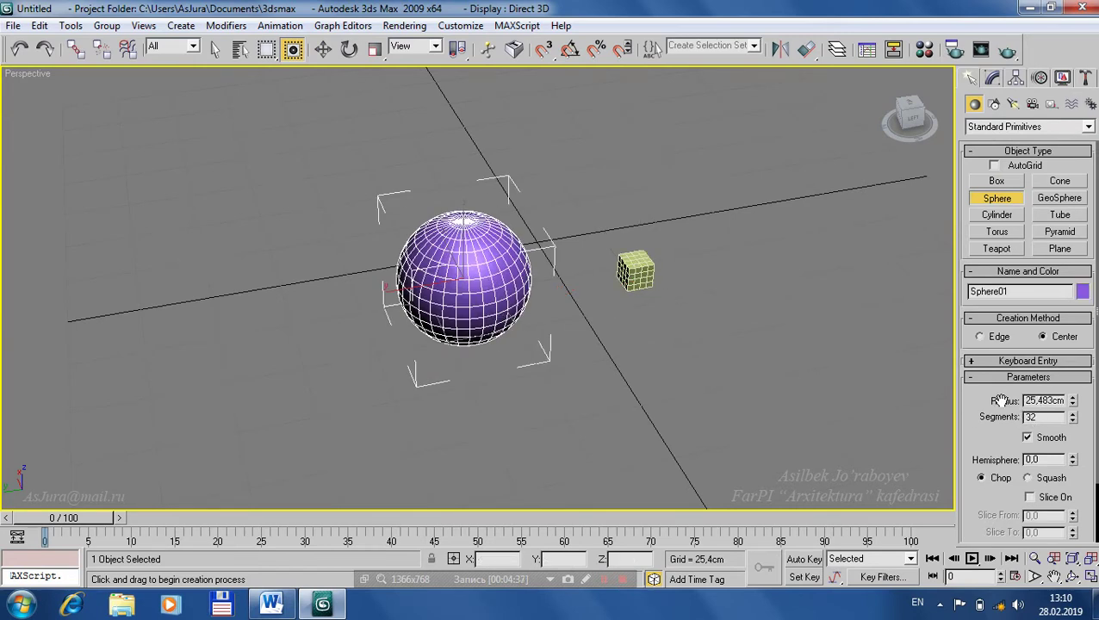
{"action": "left_click_drag", "start_coordinate": [977, 403], "coordinate": [991, 379]}
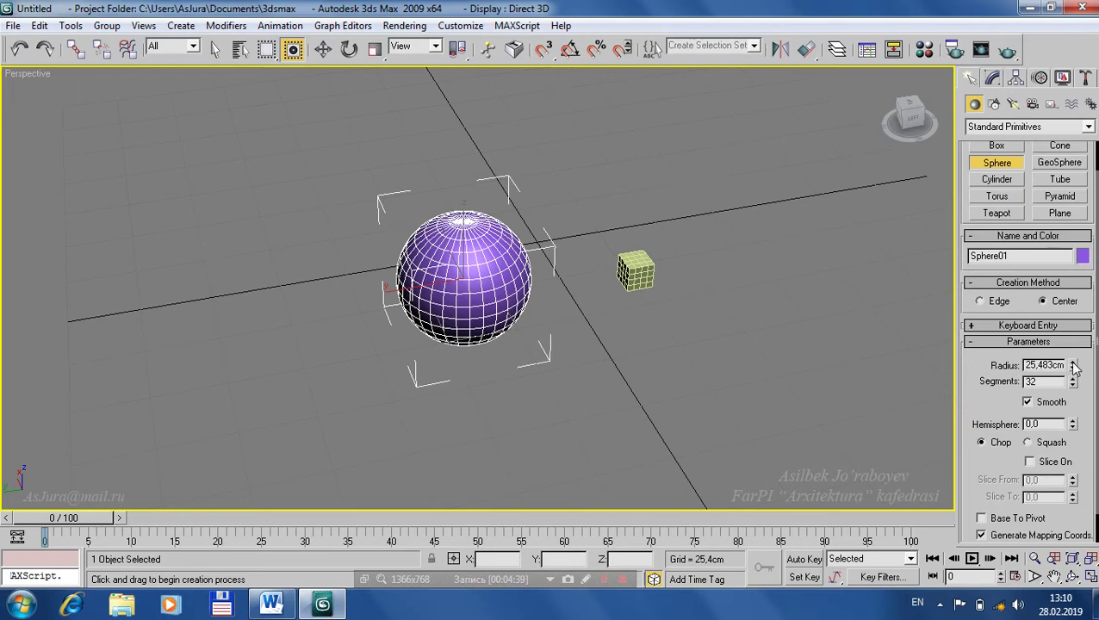
{"action": "left_click_drag", "start_coordinate": [1074, 366], "coordinate": [1074, 364]}
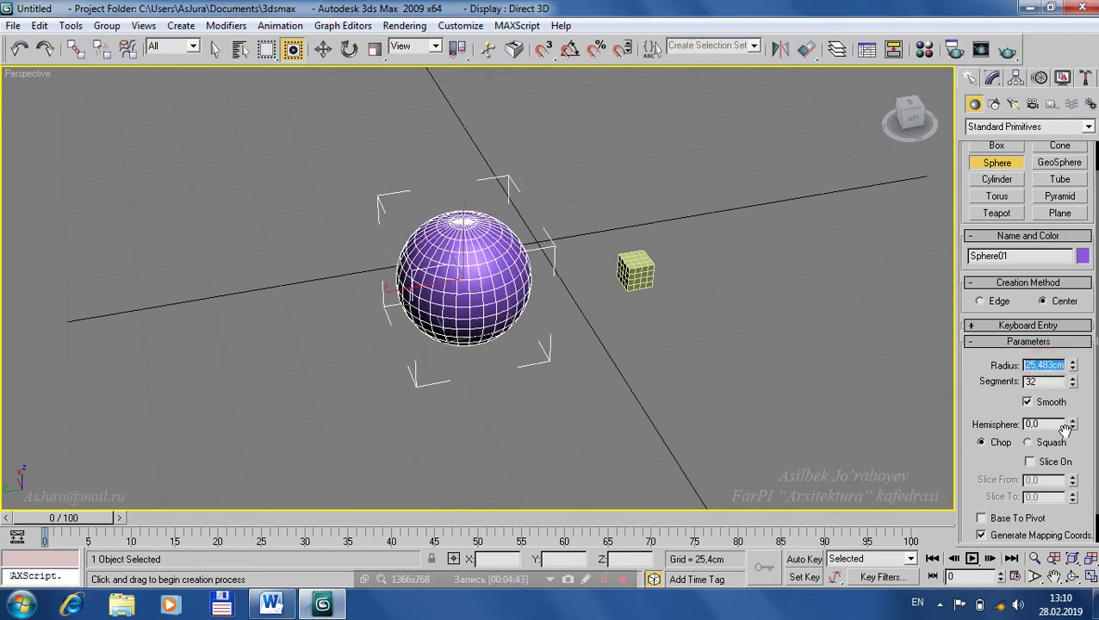
{"action": "middle_click_drag", "start_coordinate": [594, 290], "coordinate": [562, 282], "text": "alt"}
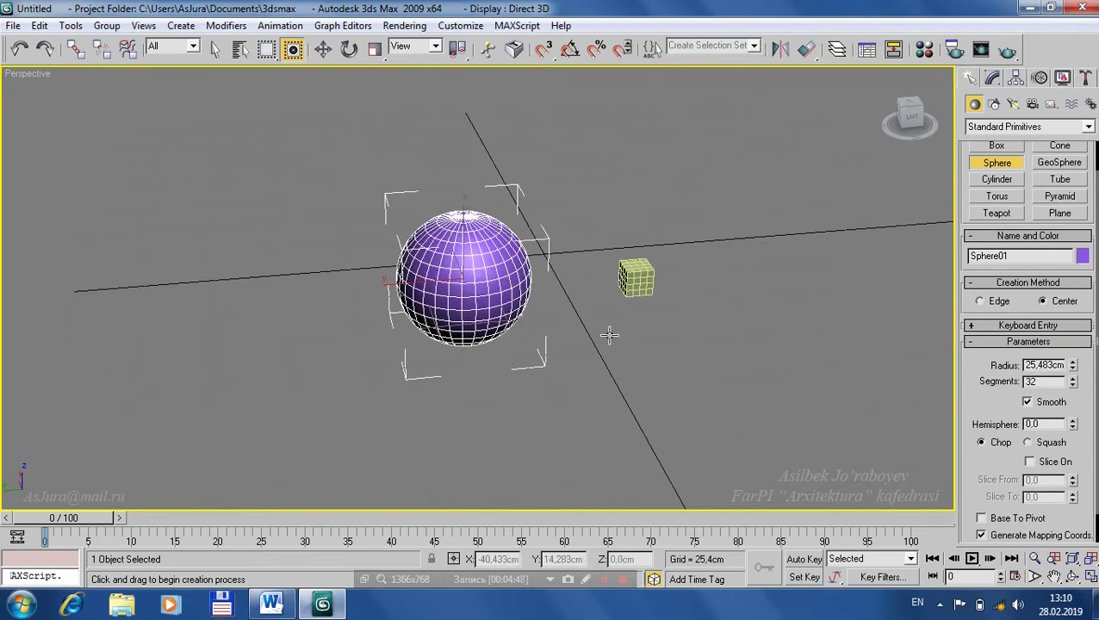
Set the sphere's radius to 10 cm and frame it in the view.
{"action": "double_click", "coordinate": [1038, 365]}
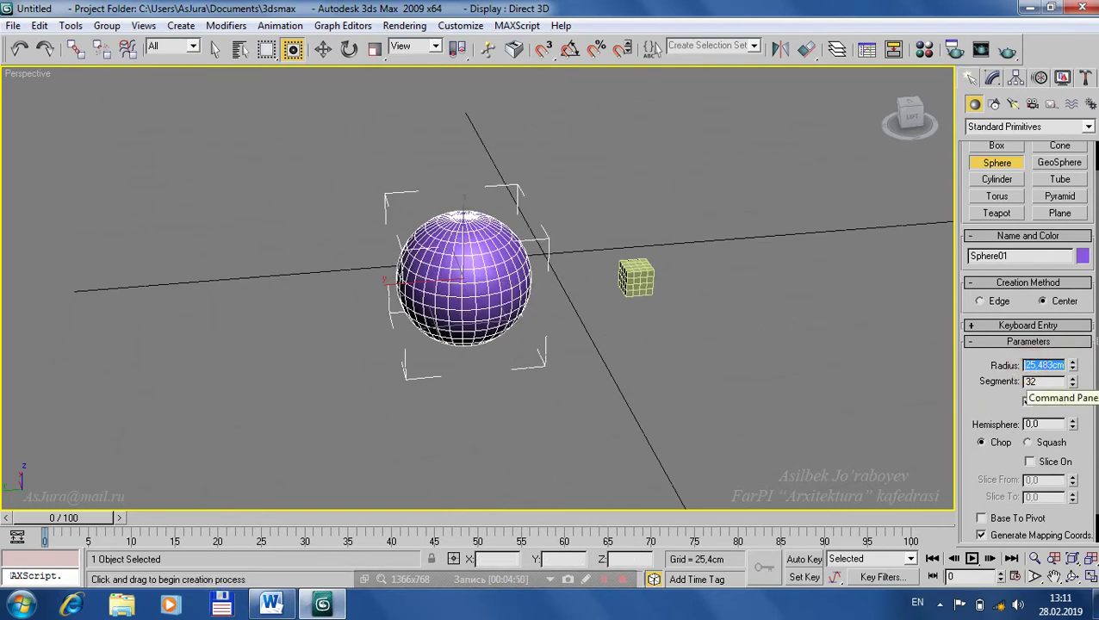
{"action": "type", "text": "10"}
{"action": "key", "text": "Return"}
{"action": "middle_click_drag", "start_coordinate": [471, 460], "coordinate": [458, 344]}
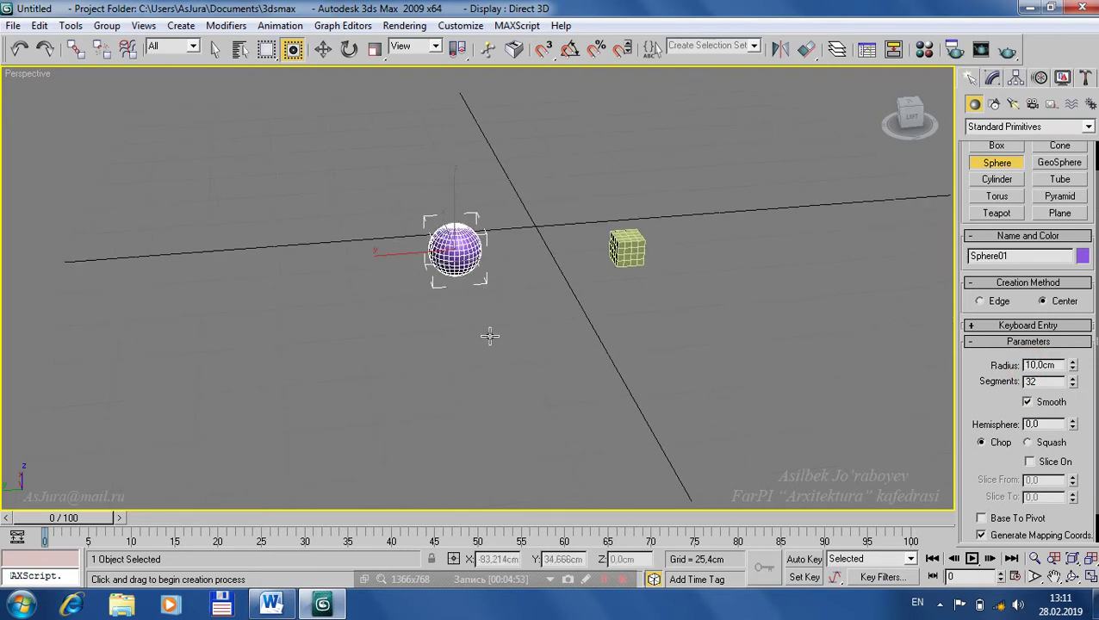
{"action": "key", "text": "z"}
{"action": "mouse_move", "coordinate": [545, 324]}
{"action": "middle_mouse_down", "text": "alt"}
{"action": "mouse_move", "coordinate": [461, 247]}
{"action": "mouse_move", "coordinate": [532, 175]}
{"action": "mouse_move", "coordinate": [633, 299]}
{"action": "mouse_move", "coordinate": [614, 300]}
{"action": "middle_mouse_up", "text": "alt"}
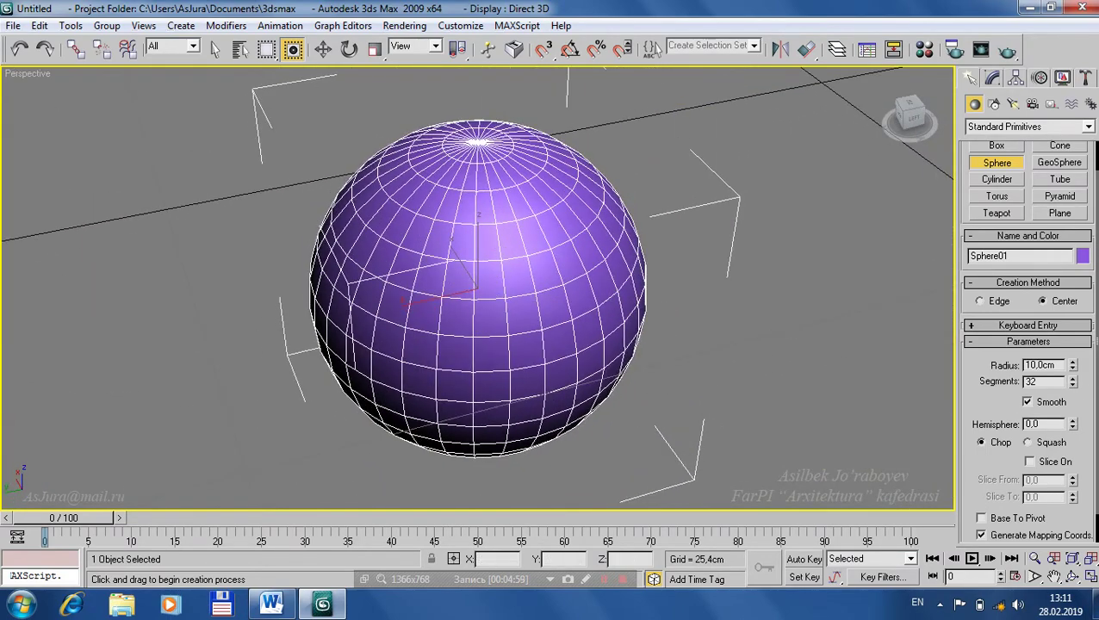
Try different sphere segment counts, from 33 down to 7 and back up to 14.
{"action": "left_click", "coordinate": [1073, 379]}
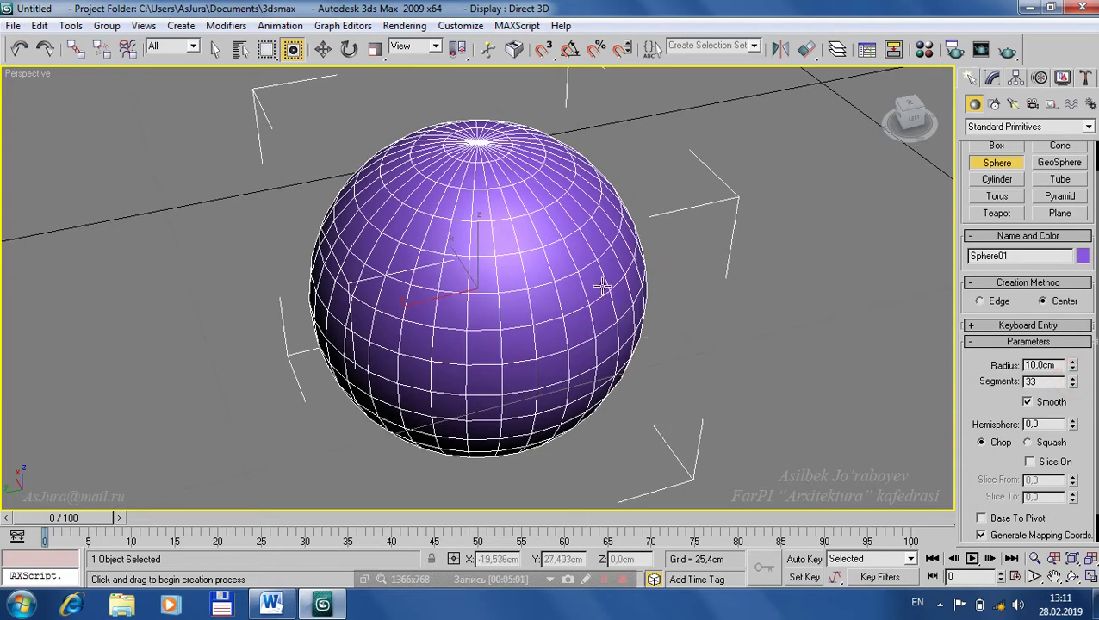
{"action": "left_click", "coordinate": [1073, 385]}
{"action": "left_click", "coordinate": [1073, 385]}
{"action": "left_click", "coordinate": [1073, 378]}
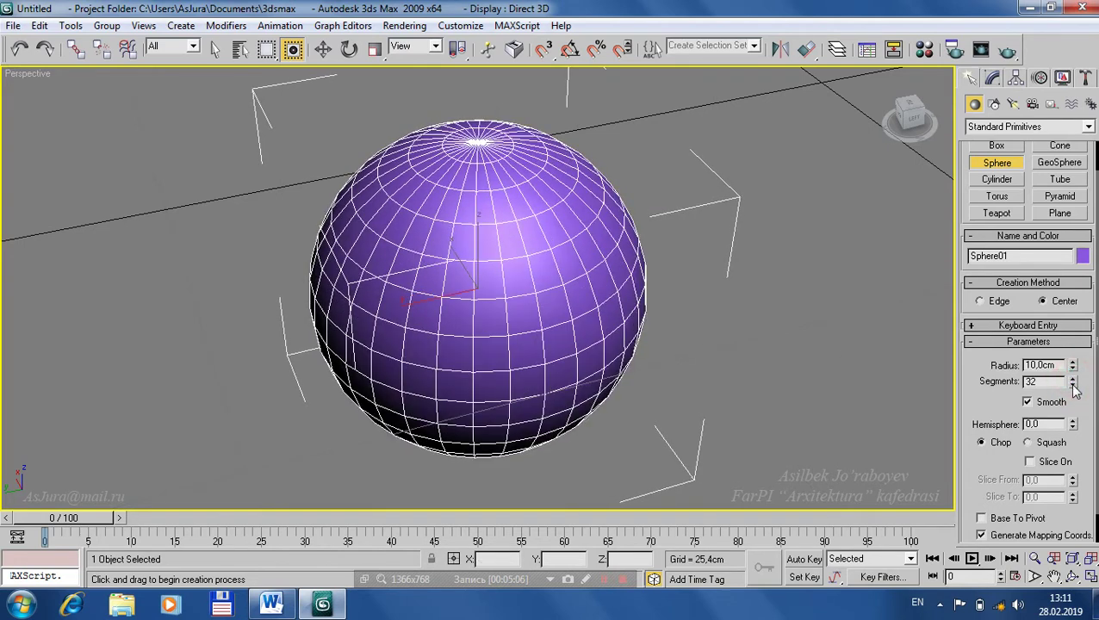
{"action": "left_click_drag", "start_coordinate": [1074, 385], "coordinate": [1066, 586]}
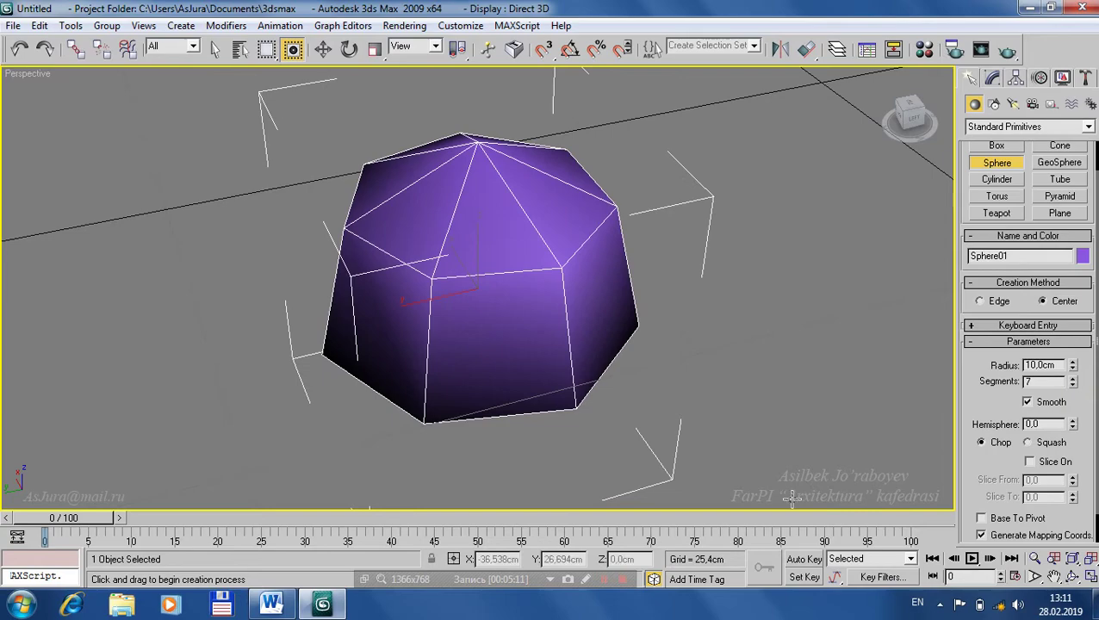
{"action": "mouse_move", "coordinate": [714, 436]}
{"action": "middle_mouse_down", "text": "alt"}
{"action": "mouse_move", "coordinate": [694, 385]}
{"action": "mouse_move", "coordinate": [609, 321]}
{"action": "mouse_move", "coordinate": [665, 260]}
{"action": "mouse_move", "coordinate": [660, 226]}
{"action": "mouse_move", "coordinate": [665, 373]}
{"action": "mouse_move", "coordinate": [720, 370]}
{"action": "mouse_move", "coordinate": [805, 321]}
{"action": "mouse_move", "coordinate": [735, 297]}
{"action": "mouse_move", "coordinate": [676, 297]}
{"action": "mouse_move", "coordinate": [468, 391]}
{"action": "mouse_move", "coordinate": [517, 336]}
{"action": "middle_mouse_up", "text": "alt"}
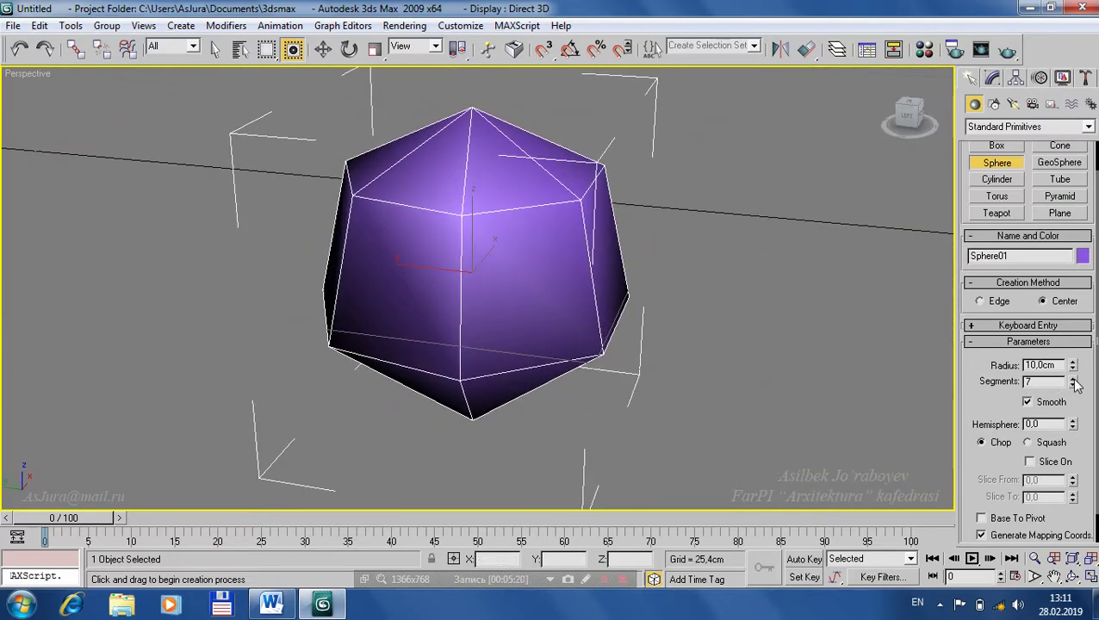
{"action": "left_click_drag", "start_coordinate": [1074, 383], "coordinate": [1074, 377]}
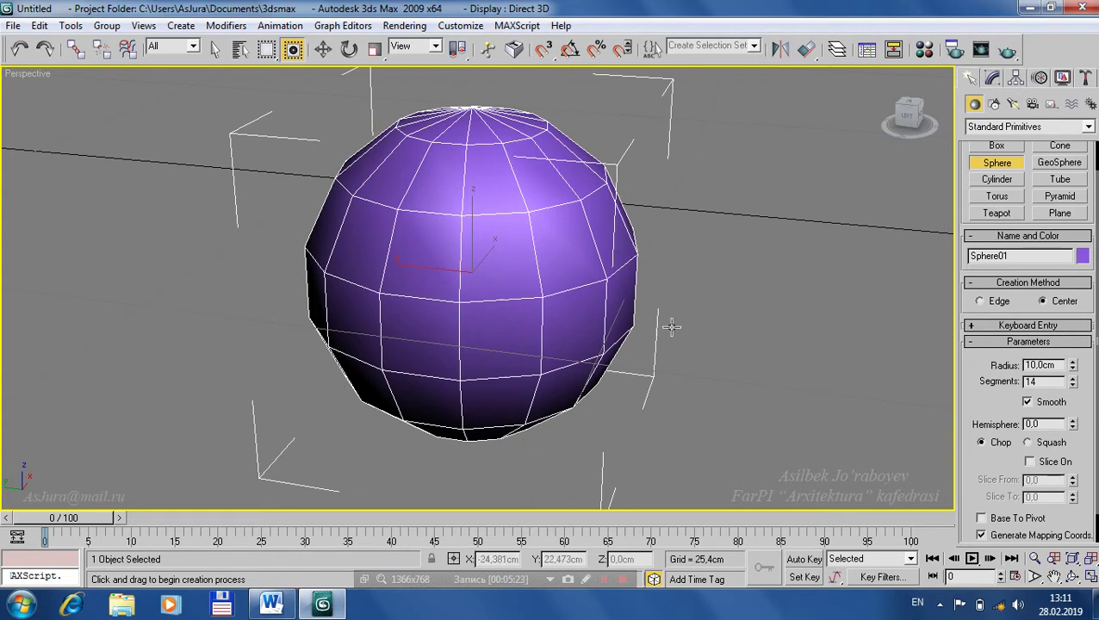
{"action": "mouse_move", "coordinate": [695, 333]}
{"action": "middle_mouse_down", "text": "alt"}
{"action": "mouse_move", "coordinate": [677, 258]}
{"action": "mouse_move", "coordinate": [618, 328]}
{"action": "mouse_move", "coordinate": [975, 380]}
{"action": "middle_mouse_up", "text": "alt"}
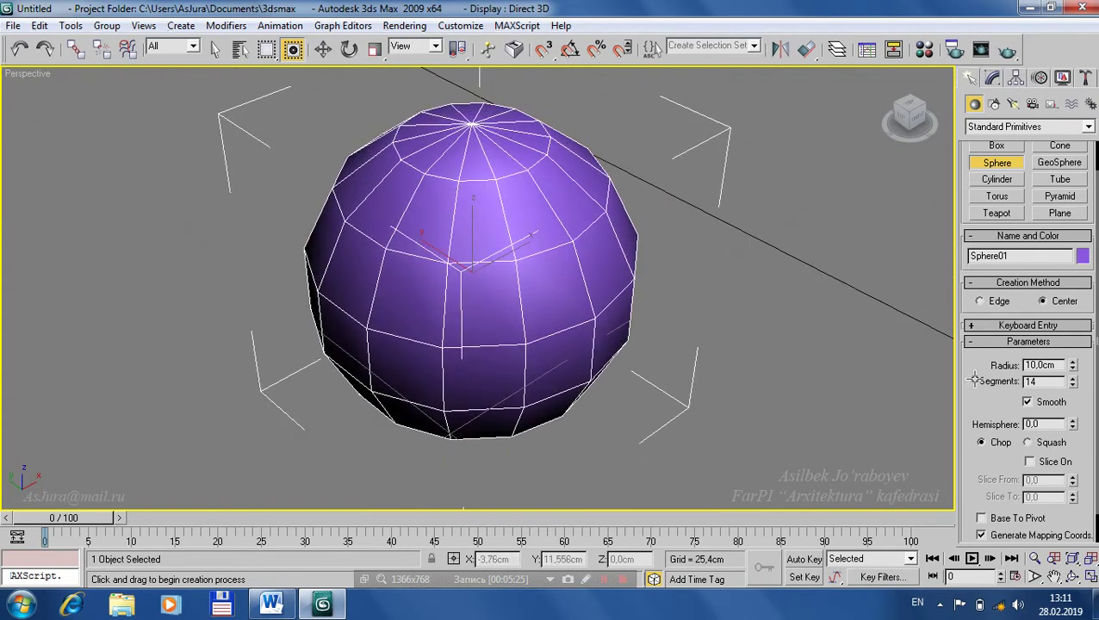
Raise the sphere's segments step by step to 58 and finish creating it.
{"action": "left_click", "coordinate": [1073, 382]}
{"action": "left_click", "coordinate": [1073, 382]}
{"action": "left_click", "coordinate": [1073, 382]}
{"action": "left_click", "coordinate": [1073, 381]}
{"action": "left_click", "coordinate": [1073, 381]}
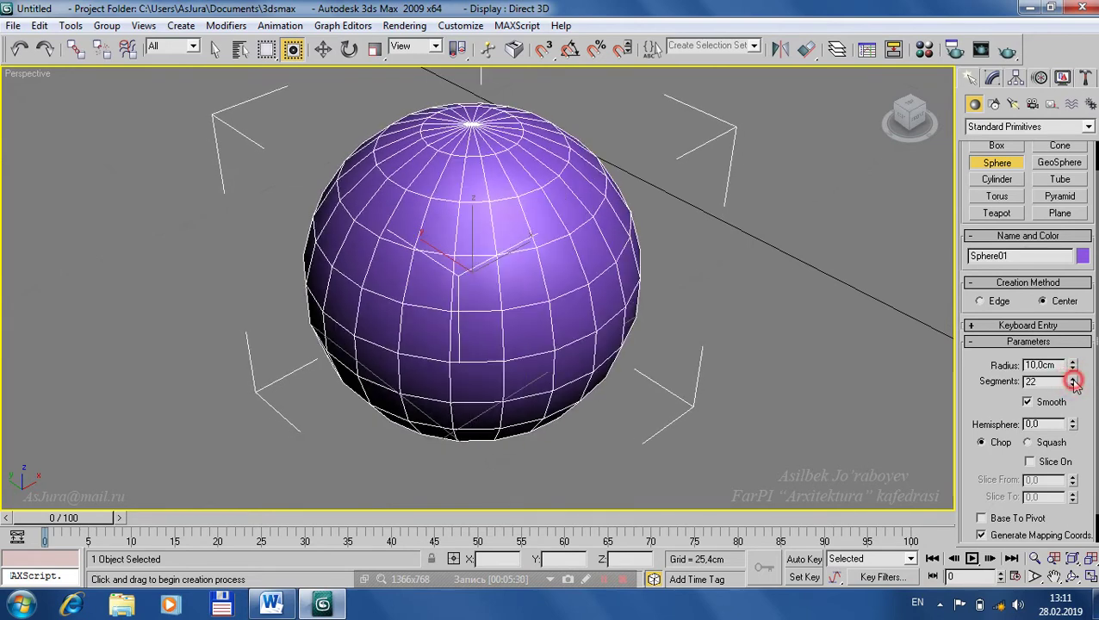
{"action": "left_click", "coordinate": [1074, 382]}
{"action": "left_click", "coordinate": [1074, 382]}
{"action": "left_click", "coordinate": [1073, 381]}
{"action": "left_click", "coordinate": [1073, 382]}
{"action": "left_click", "coordinate": [1073, 382]}
{"action": "mouse_move", "coordinate": [1073, 382]}
{"action": "left_mouse_down"}
{"action": "mouse_move", "coordinate": [1092, 282]}
{"action": "mouse_move", "coordinate": [950, 171]}
{"action": "left_mouse_up"}
{"action": "mouse_move", "coordinate": [748, 206]}
{"action": "middle_mouse_down", "text": "alt"}
{"action": "mouse_move", "coordinate": [690, 278]}
{"action": "mouse_move", "coordinate": [598, 250]}
{"action": "mouse_move", "coordinate": [724, 285]}
{"action": "middle_mouse_up", "text": "alt"}
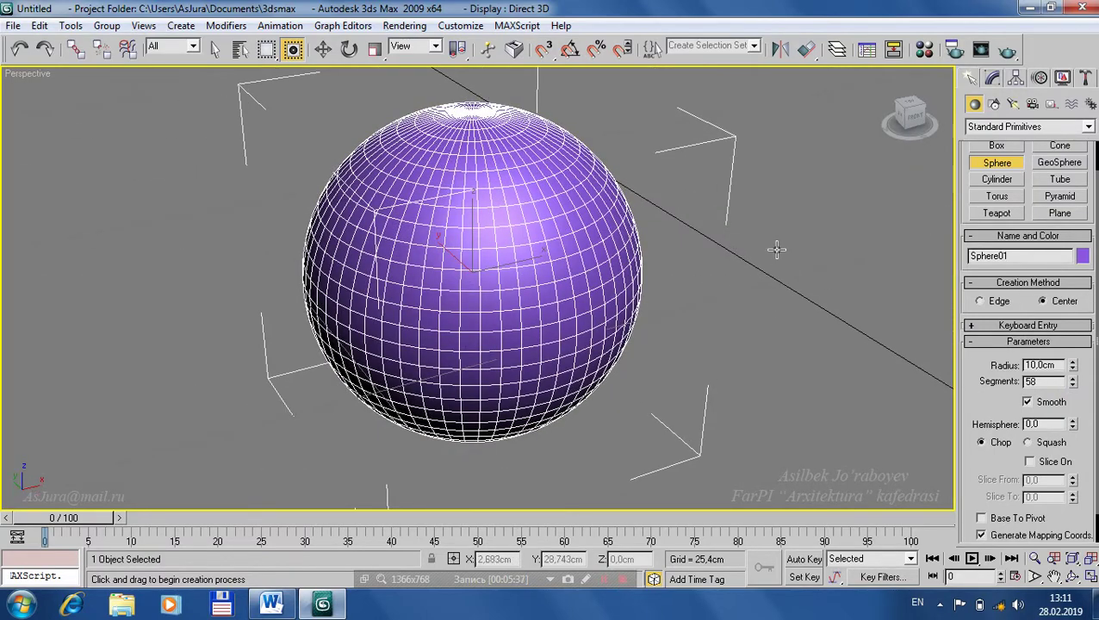
{"action": "key", "text": "w"}
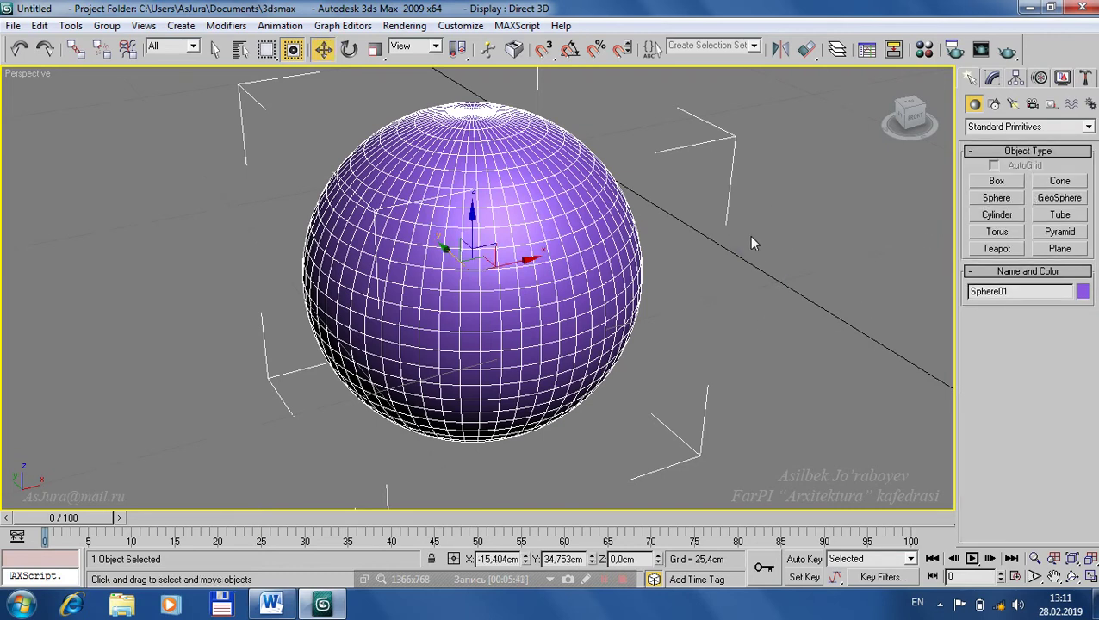
Deselect the sphere and toggle Edged Faces off and on to compare the shaded mesh.
{"action": "left_click", "coordinate": [787, 222]}
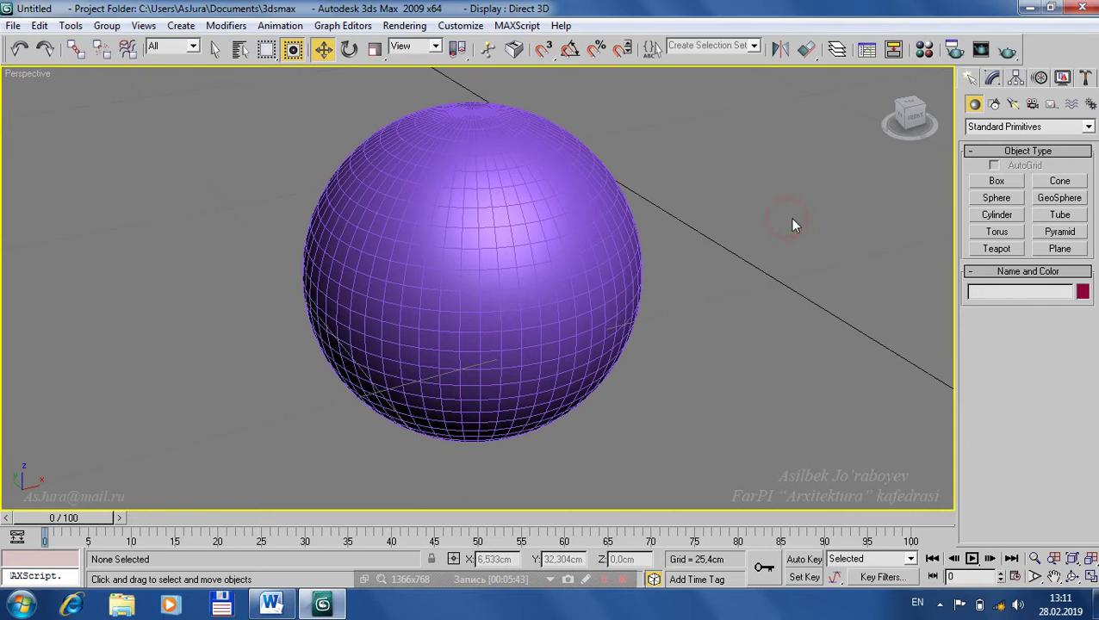
{"action": "mouse_move", "coordinate": [629, 372]}
{"action": "middle_mouse_down", "text": "alt"}
{"action": "mouse_move", "coordinate": [562, 401]}
{"action": "mouse_move", "coordinate": [610, 365]}
{"action": "mouse_move", "coordinate": [632, 364]}
{"action": "middle_mouse_up", "text": "alt"}
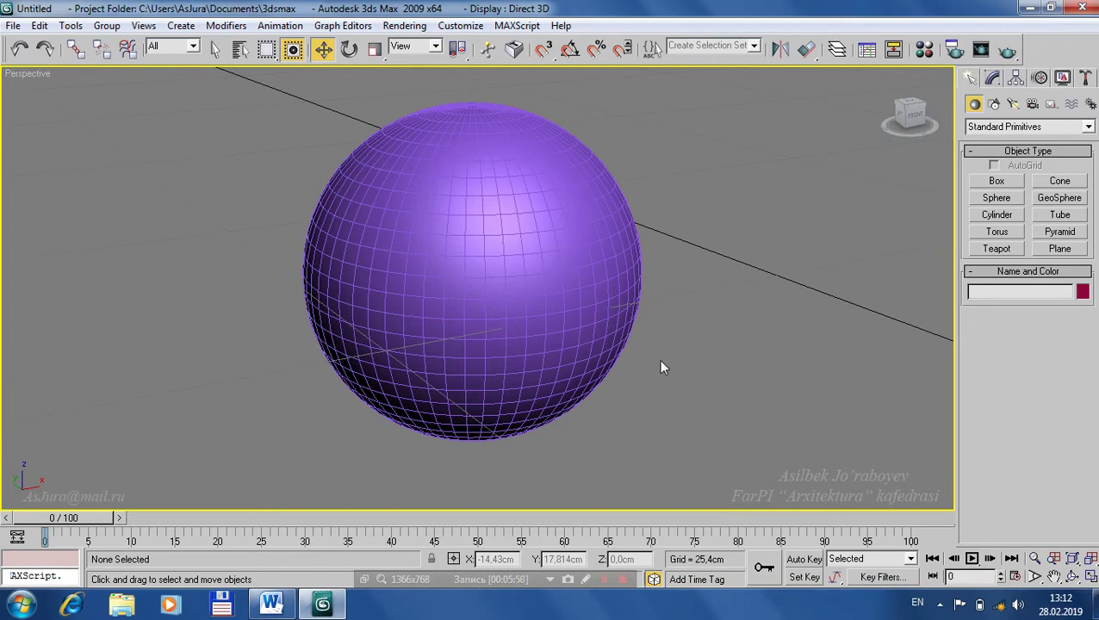
{"action": "key", "text": "F4"}
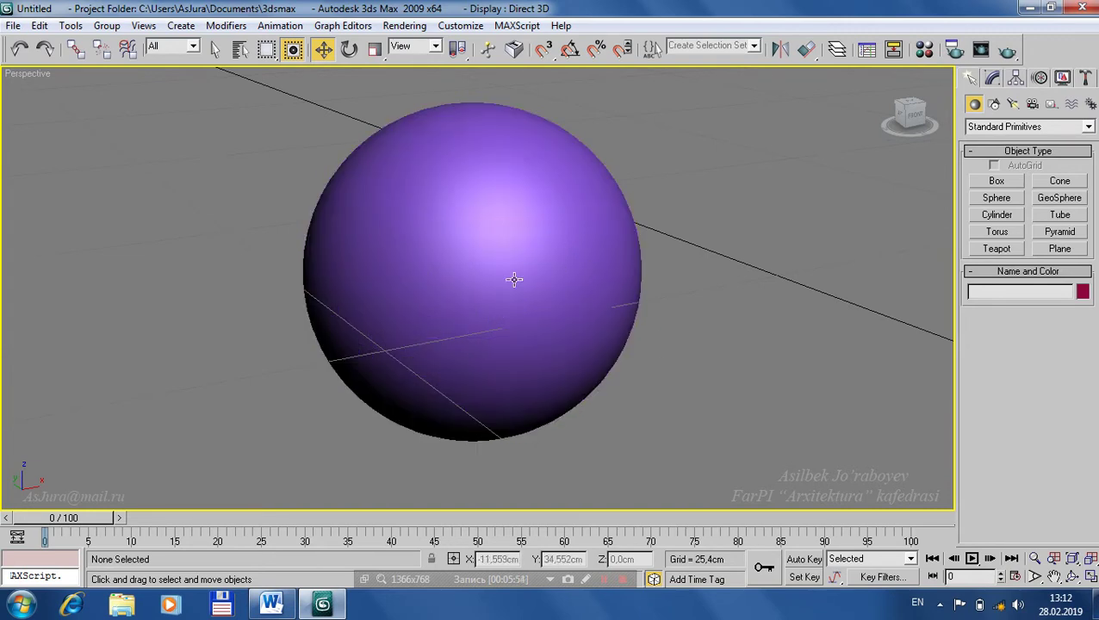
{"action": "key", "text": "F4"}
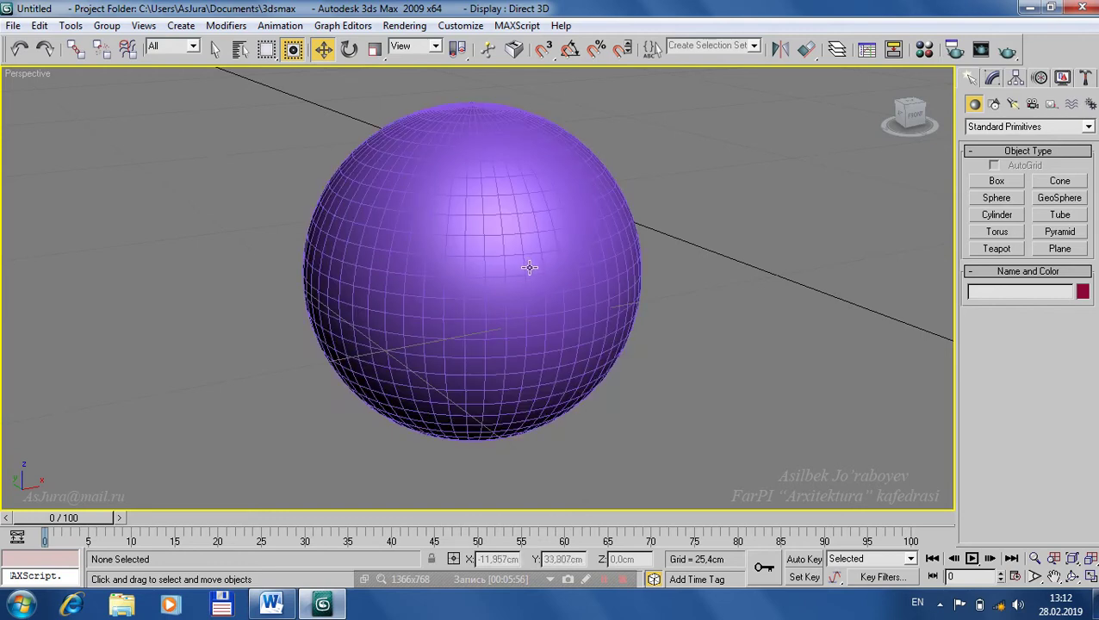
{"action": "key", "text": "F4"}
{"action": "key", "text": "F4"}
{"action": "key", "text": "F4"}
{"action": "key", "text": "F4"}
{"action": "key", "text": "F4"}
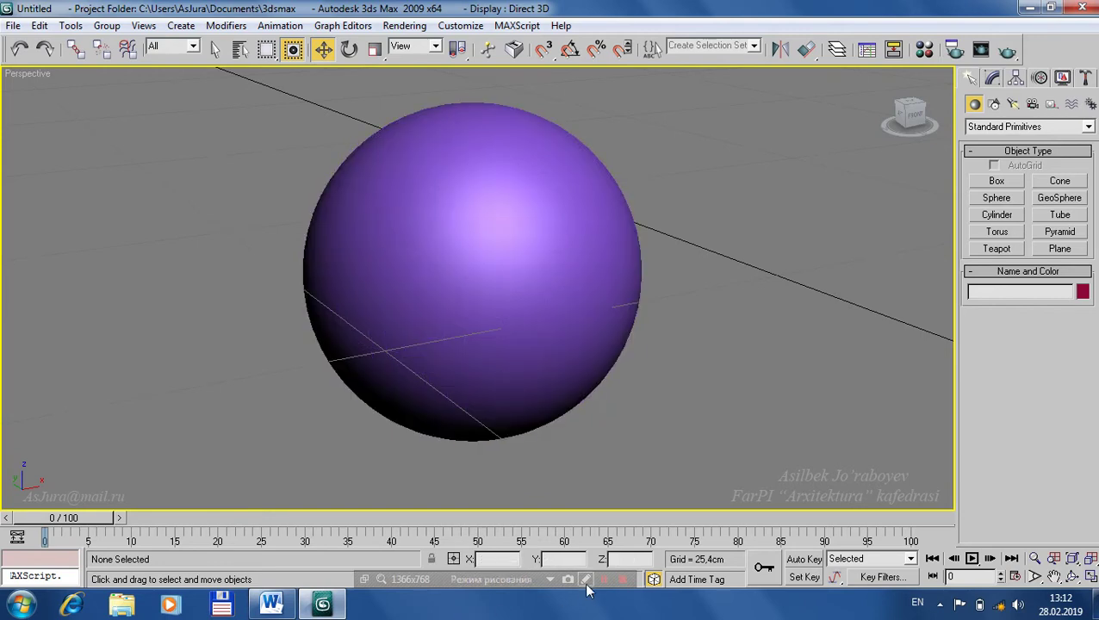
Draw a red freehand note beside the sphere, then clear it.
{"action": "left_click", "coordinate": [586, 579]}
{"action": "left_click_drag", "start_coordinate": [694, 283], "coordinate": [703, 337]}
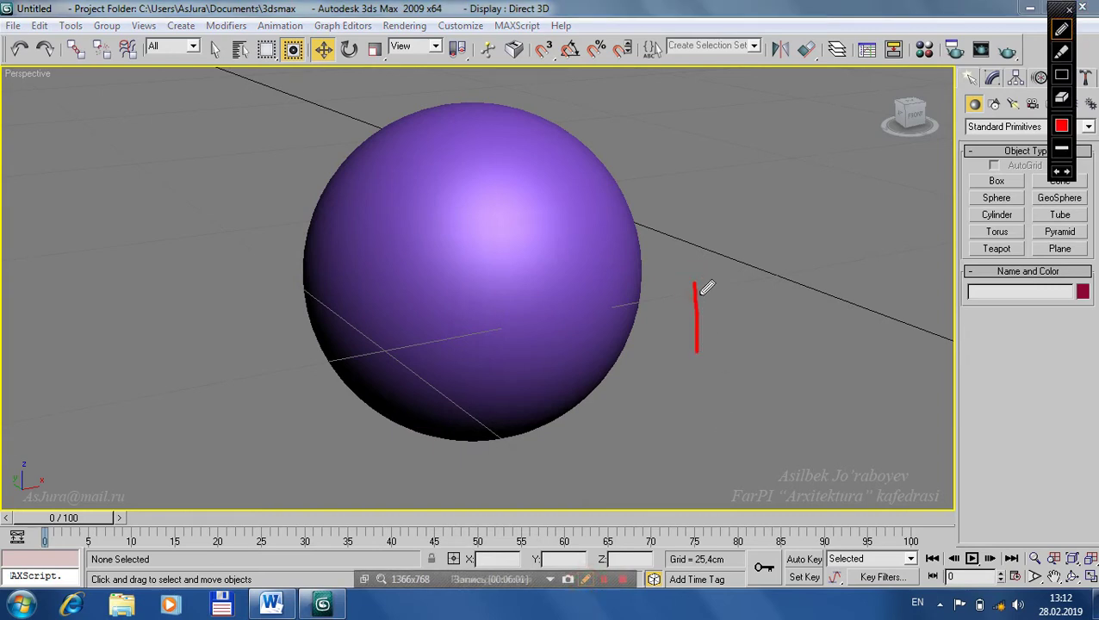
{"action": "mouse_move", "coordinate": [695, 286]}
{"action": "left_mouse_down"}
{"action": "mouse_move", "coordinate": [732, 286]}
{"action": "mouse_move", "coordinate": [723, 316]}
{"action": "left_mouse_up"}
{"action": "mouse_move", "coordinate": [759, 285]}
{"action": "left_mouse_down"}
{"action": "mouse_move", "coordinate": [780, 324]}
{"action": "mouse_move", "coordinate": [773, 354]}
{"action": "left_mouse_up"}
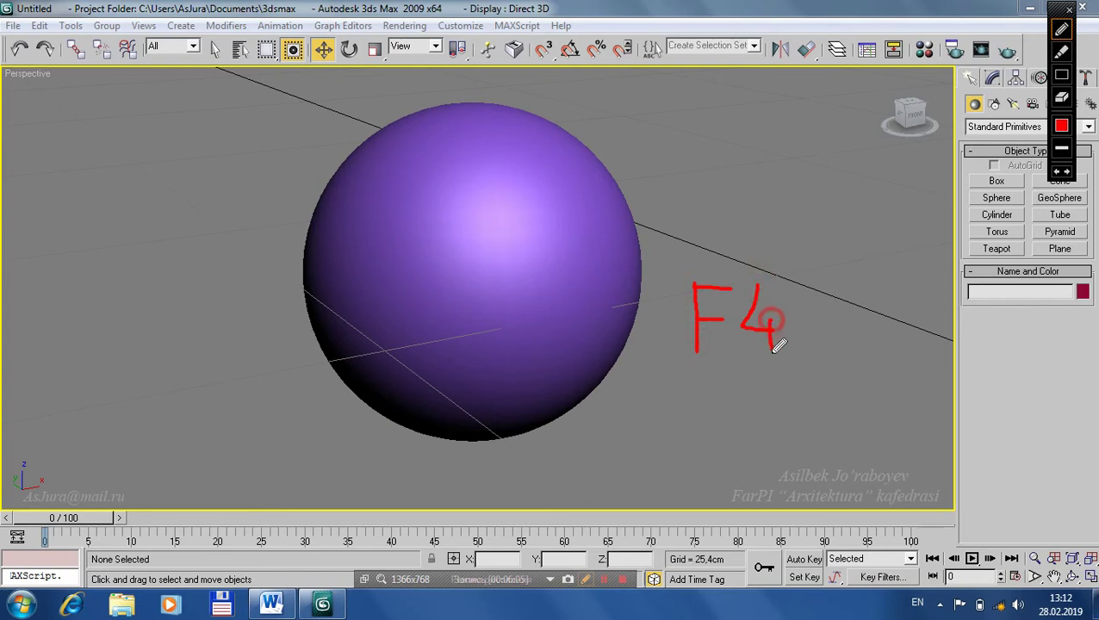
{"action": "mouse_move", "coordinate": [784, 271]}
{"action": "left_mouse_down"}
{"action": "mouse_move", "coordinate": [692, 267]}
{"action": "mouse_move", "coordinate": [691, 360]}
{"action": "mouse_move", "coordinate": [792, 373]}
{"action": "mouse_move", "coordinate": [798, 296]}
{"action": "mouse_move", "coordinate": [782, 273]}
{"action": "left_mouse_up"}
{"action": "key", "text": "Escape"}
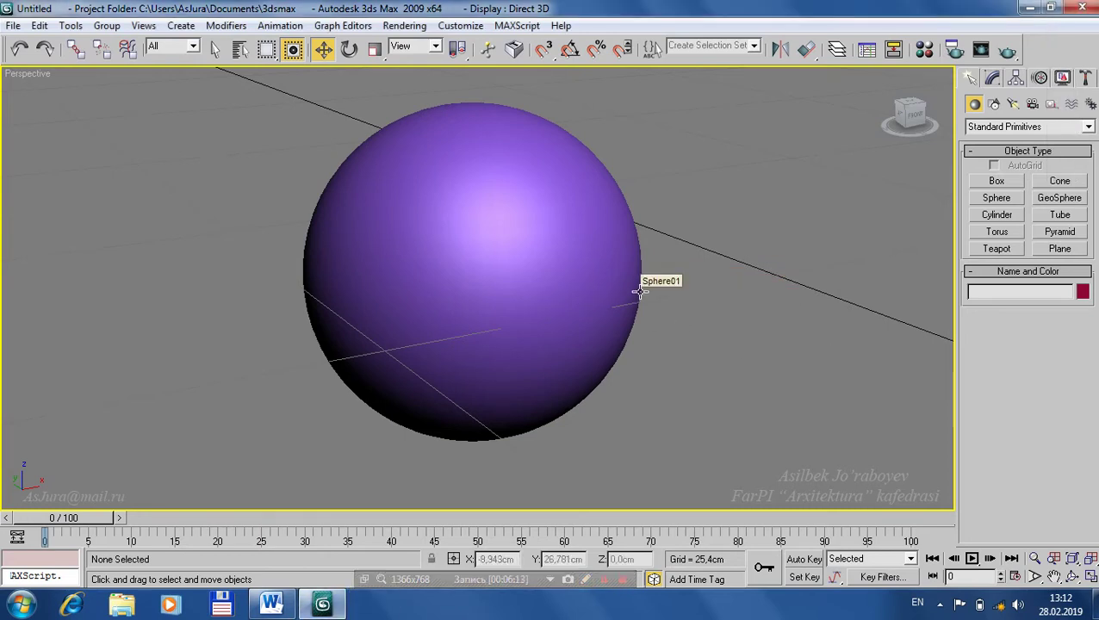
Show edged faces, switch to wireframe, and zoom out to frame the sphere and box.
{"action": "key", "text": "F4"}
{"action": "key", "text": "F4"}
{"action": "key", "text": "F4"}
{"action": "key", "text": "F3"}
{"action": "mouse_move", "coordinate": [673, 363]}
{"action": "middle_mouse_down", "text": "alt"}
{"action": "mouse_move", "coordinate": [631, 319]}
{"action": "mouse_move", "coordinate": [518, 284]}
{"action": "mouse_move", "coordinate": [532, 216]}
{"action": "mouse_move", "coordinate": [637, 244]}
{"action": "mouse_move", "coordinate": [655, 334]}
{"action": "mouse_move", "coordinate": [746, 309]}
{"action": "mouse_move", "coordinate": [736, 278]}
{"action": "mouse_move", "coordinate": [678, 307]}
{"action": "middle_mouse_up", "text": "alt"}
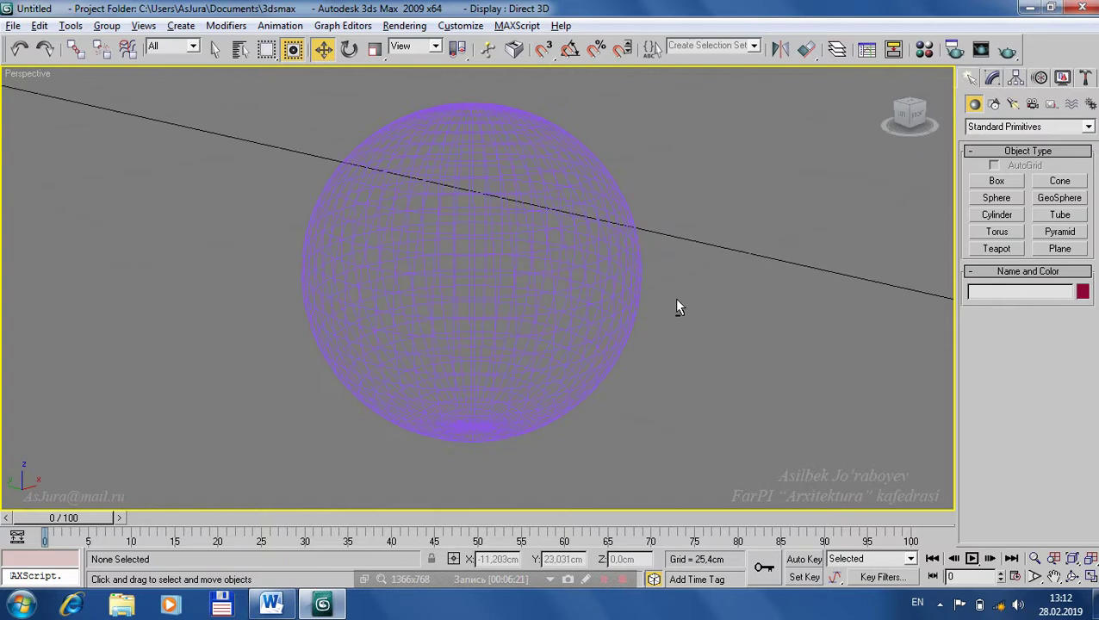
{"action": "mouse_move", "coordinate": [400, 248]}
{"action": "middle_mouse_down", "text": "alt"}
{"action": "mouse_move", "coordinate": [420, 332]}
{"action": "mouse_move", "coordinate": [467, 281]}
{"action": "middle_mouse_up", "text": "alt"}
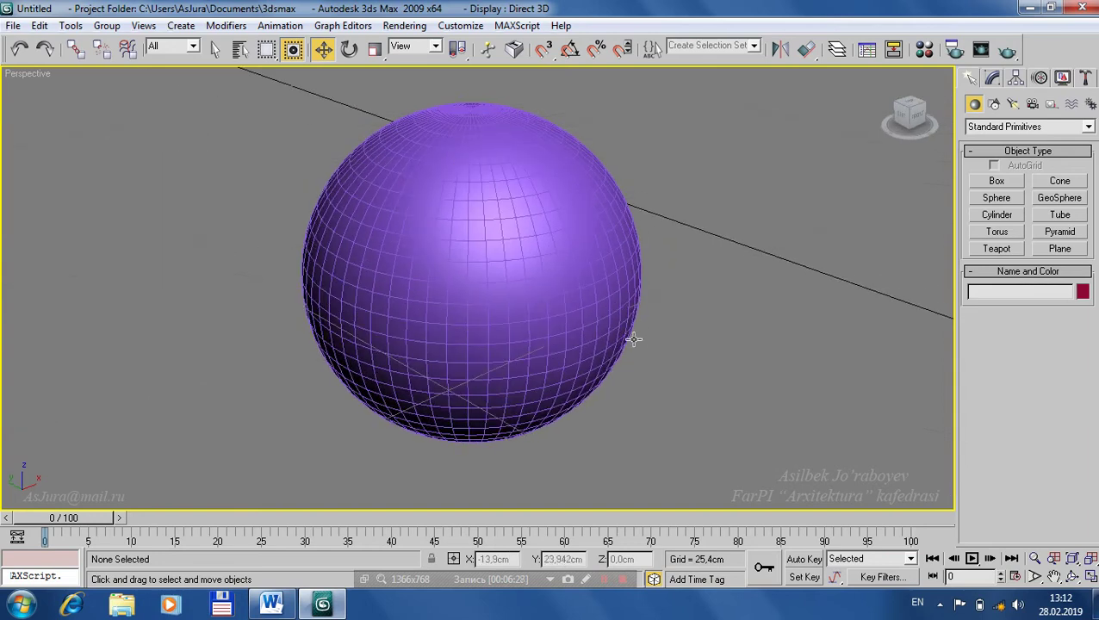
{"action": "scroll", "coordinate": [608, 333], "scroll_direction": "down", "scroll_amount": 3}
{"action": "scroll", "coordinate": [573, 320], "scroll_direction": "down", "scroll_amount": 2}
{"action": "middle_click_drag", "start_coordinate": [566, 317], "coordinate": [618, 319], "text": "alt"}
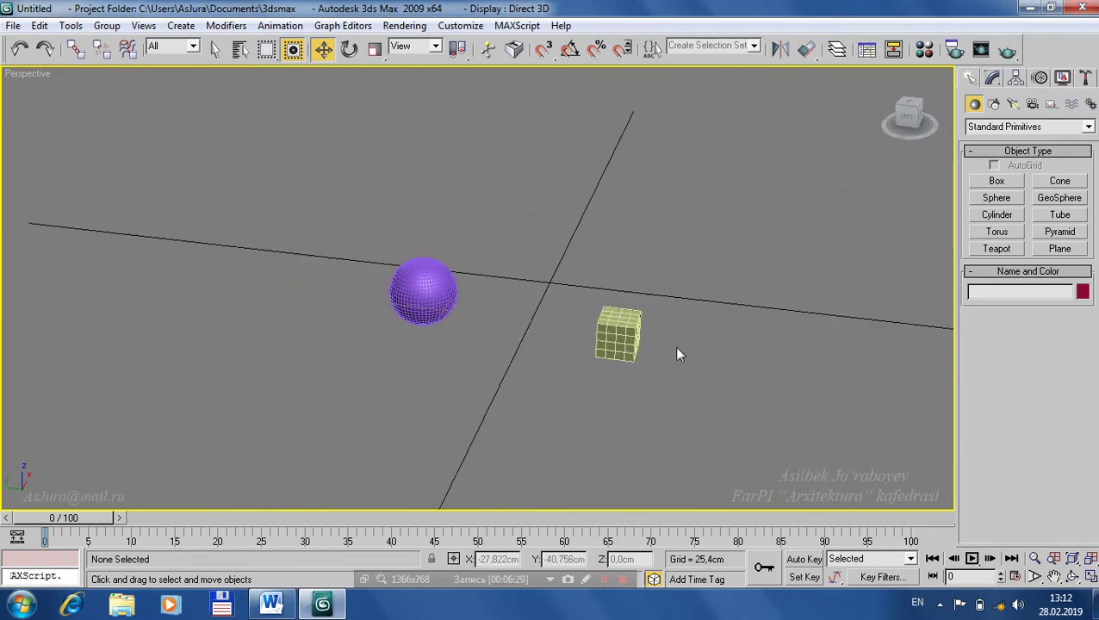
Create a cylinder about 10.5 cm radius and 54 cm tall beside the sphere, then open its parameters.
{"action": "left_click", "coordinate": [996, 215]}
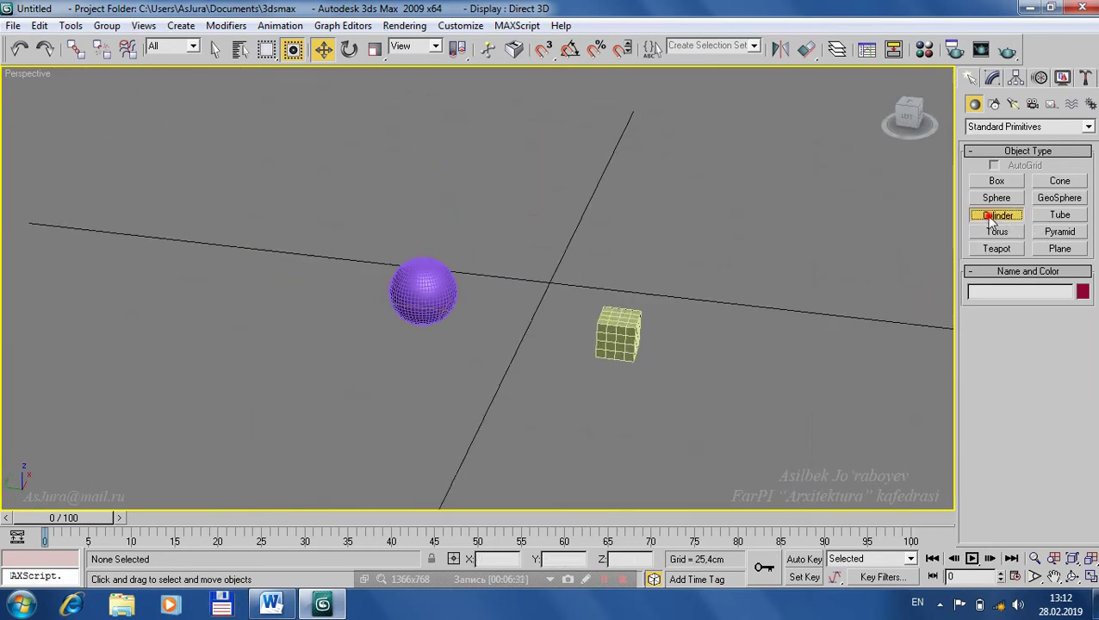
{"action": "mouse_move", "coordinate": [495, 358]}
{"action": "left_mouse_down"}
{"action": "mouse_move", "coordinate": [511, 390]}
{"action": "mouse_move", "coordinate": [513, 376]}
{"action": "left_mouse_up"}
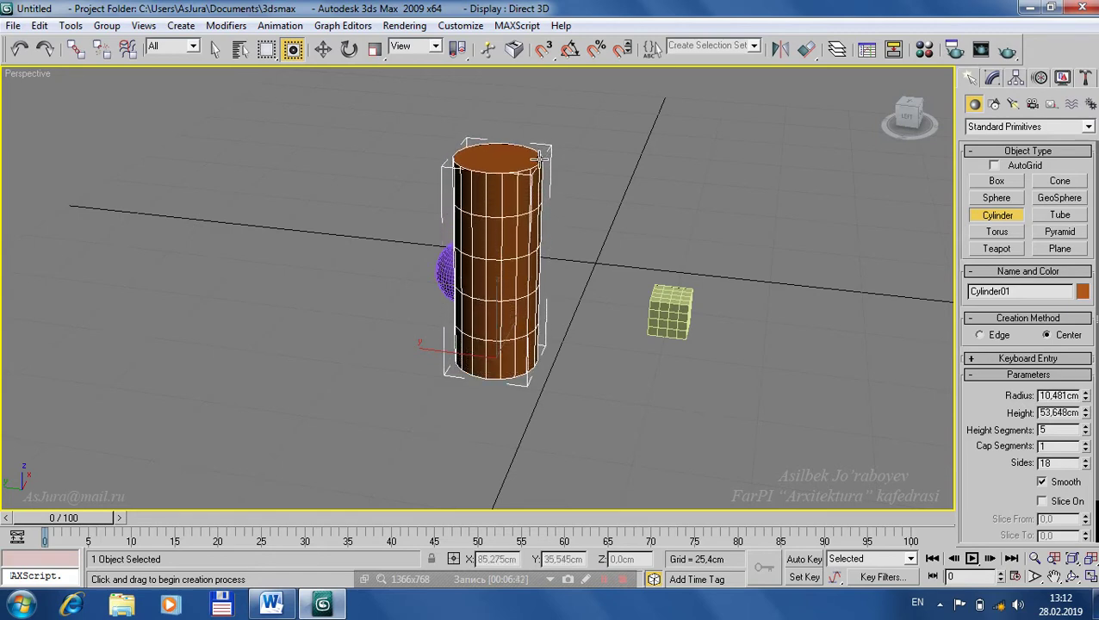
{"action": "left_click", "coordinate": [538, 158]}
{"action": "key", "text": "w"}
{"action": "mouse_move", "coordinate": [560, 310]}
{"action": "middle_mouse_down", "text": "alt"}
{"action": "mouse_move", "coordinate": [509, 386]}
{"action": "mouse_move", "coordinate": [638, 366]}
{"action": "middle_mouse_up", "text": "alt"}
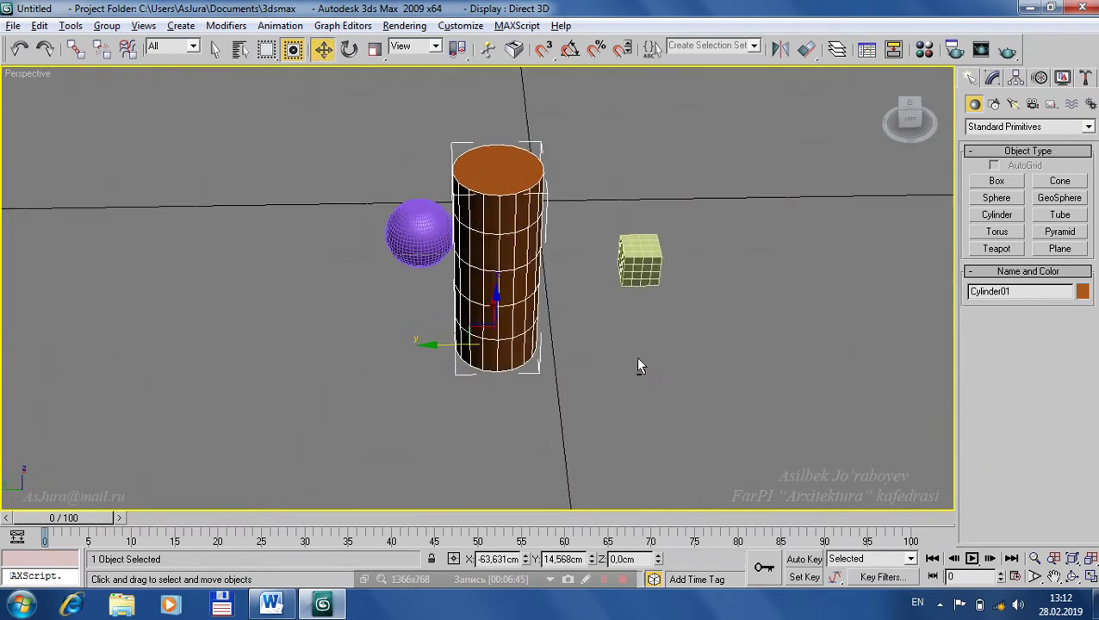
{"action": "left_click", "coordinate": [993, 79]}
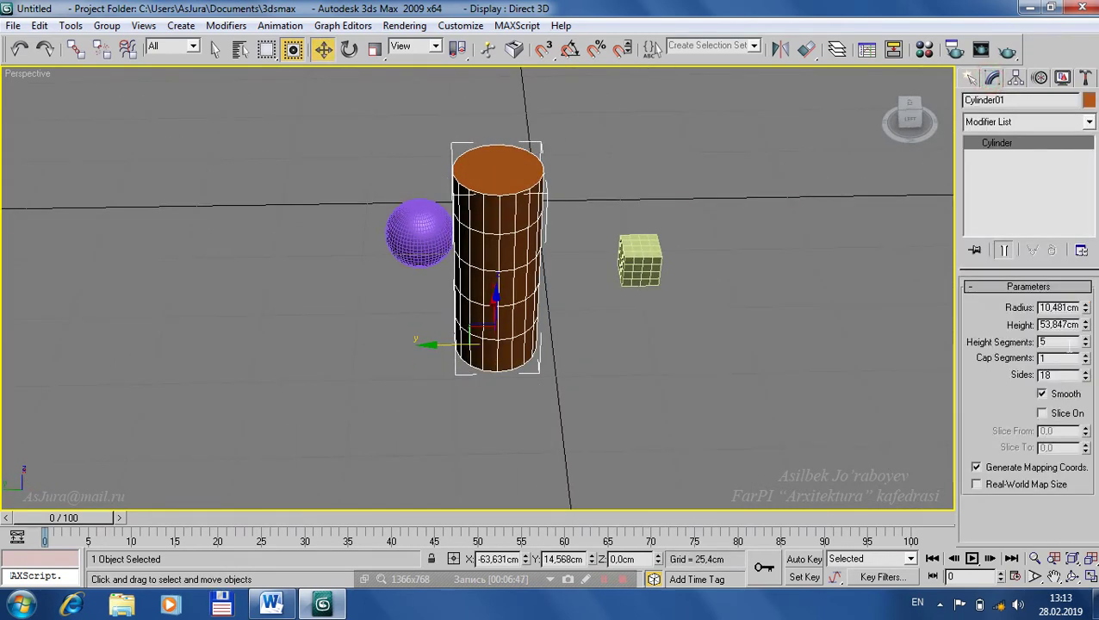
Set the cylinder's radius to 5 cm, height to 50 cm and height segments to 2.
{"action": "left_click_drag", "start_coordinate": [1087, 310], "coordinate": [1089, 295]}
{"action": "double_click", "coordinate": [1058, 307]}
{"action": "type", "text": "5"}
{"action": "key", "text": "Return"}
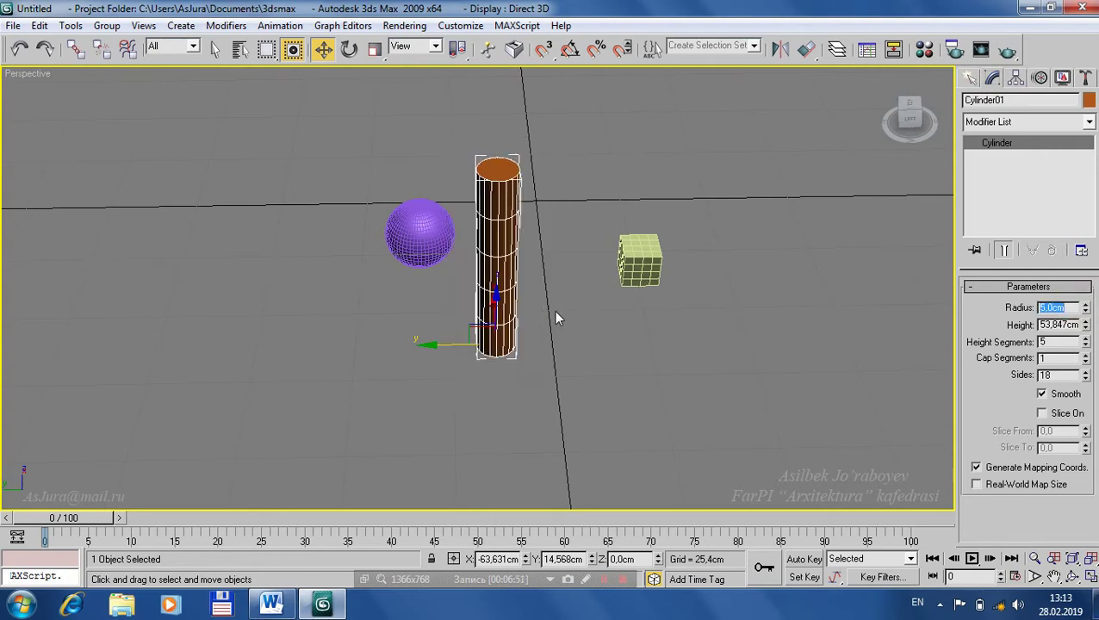
{"action": "middle_click_drag", "start_coordinate": [590, 341], "coordinate": [605, 278], "text": "alt"}
{"action": "double_click", "coordinate": [1066, 324]}
{"action": "type", "text": "0"}
{"action": "key", "text": "Return"}
{"action": "mouse_move", "coordinate": [534, 361]}
{"action": "middle_mouse_down", "text": "alt"}
{"action": "mouse_move", "coordinate": [523, 331]}
{"action": "mouse_move", "coordinate": [569, 313]}
{"action": "mouse_move", "coordinate": [487, 206]}
{"action": "middle_mouse_up", "text": "alt"}
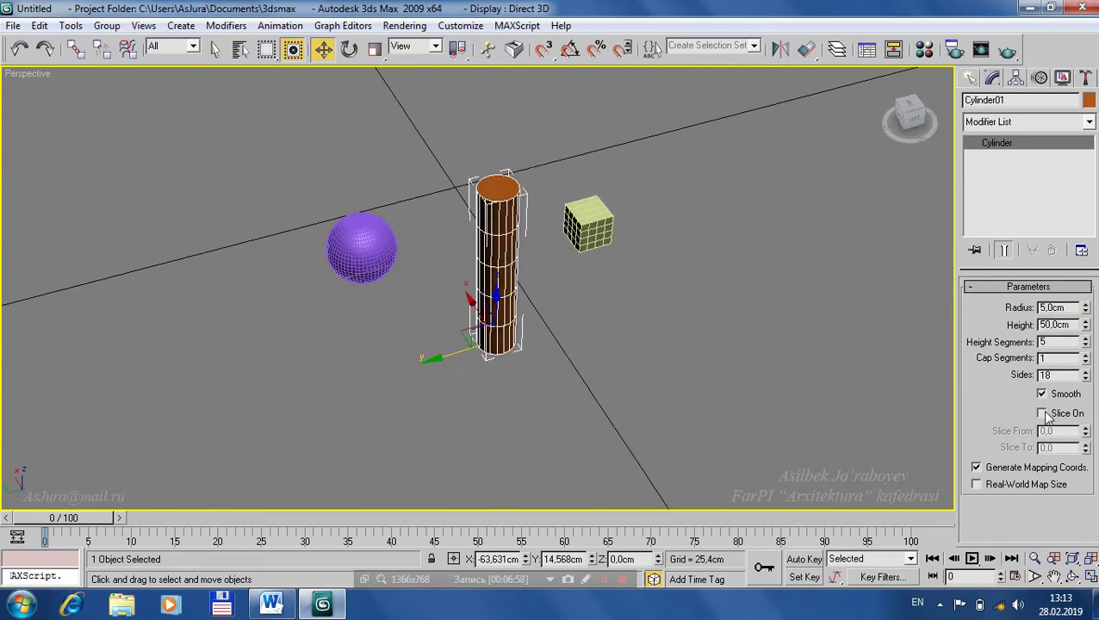
{"action": "left_click", "coordinate": [1086, 345]}
{"action": "left_click", "coordinate": [1086, 346]}
{"action": "left_click", "coordinate": [1086, 346]}
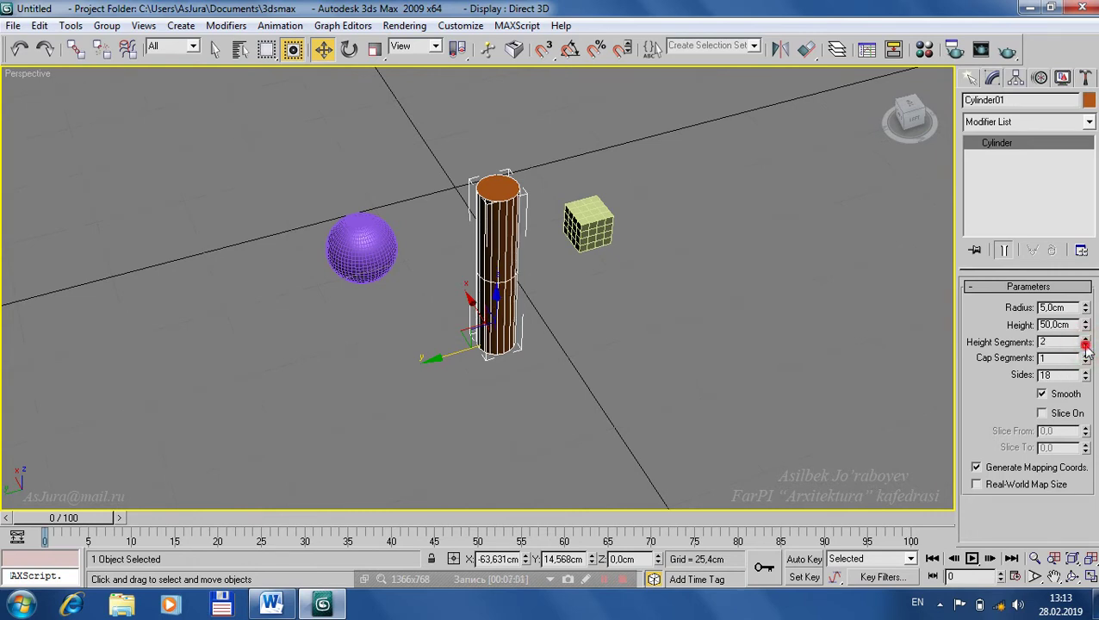
Raise the cylinder's sides to 36 and toggle edged faces to inspect it.
{"action": "mouse_move", "coordinate": [569, 353]}
{"action": "middle_mouse_down", "text": "alt"}
{"action": "mouse_move", "coordinate": [528, 299]}
{"action": "mouse_move", "coordinate": [532, 265]}
{"action": "mouse_move", "coordinate": [694, 321]}
{"action": "mouse_move", "coordinate": [667, 341]}
{"action": "mouse_move", "coordinate": [796, 380]}
{"action": "middle_mouse_up", "text": "alt"}
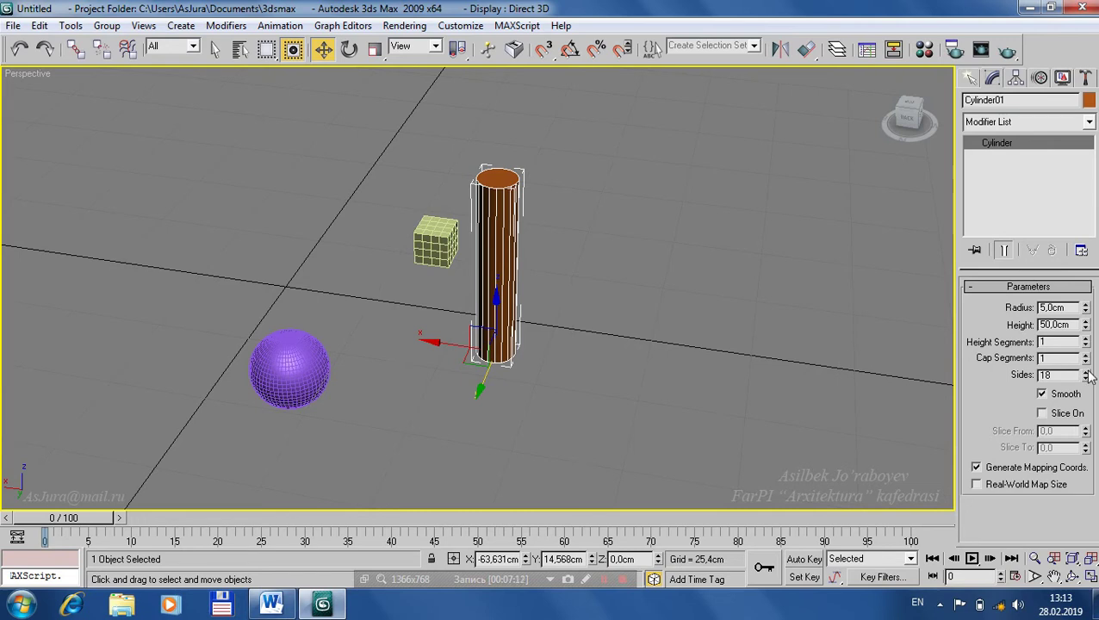
{"action": "left_click_drag", "start_coordinate": [1088, 377], "coordinate": [1094, 316]}
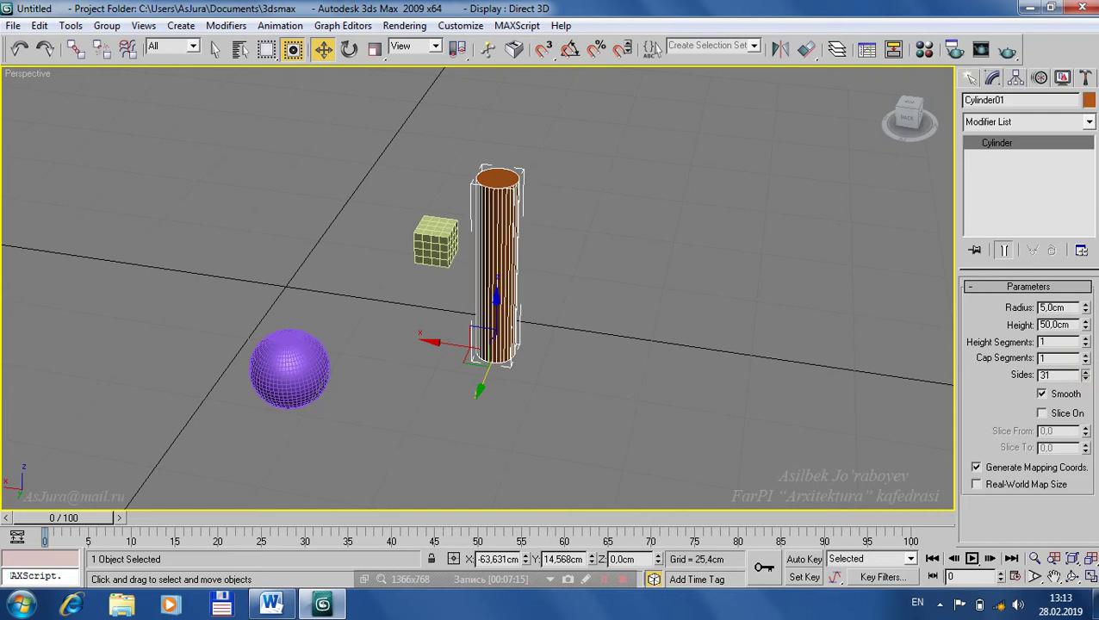
{"action": "left_click_drag", "start_coordinate": [1095, 316], "coordinate": [1095, 304]}
{"action": "middle_click_drag", "start_coordinate": [657, 364], "coordinate": [658, 385]}
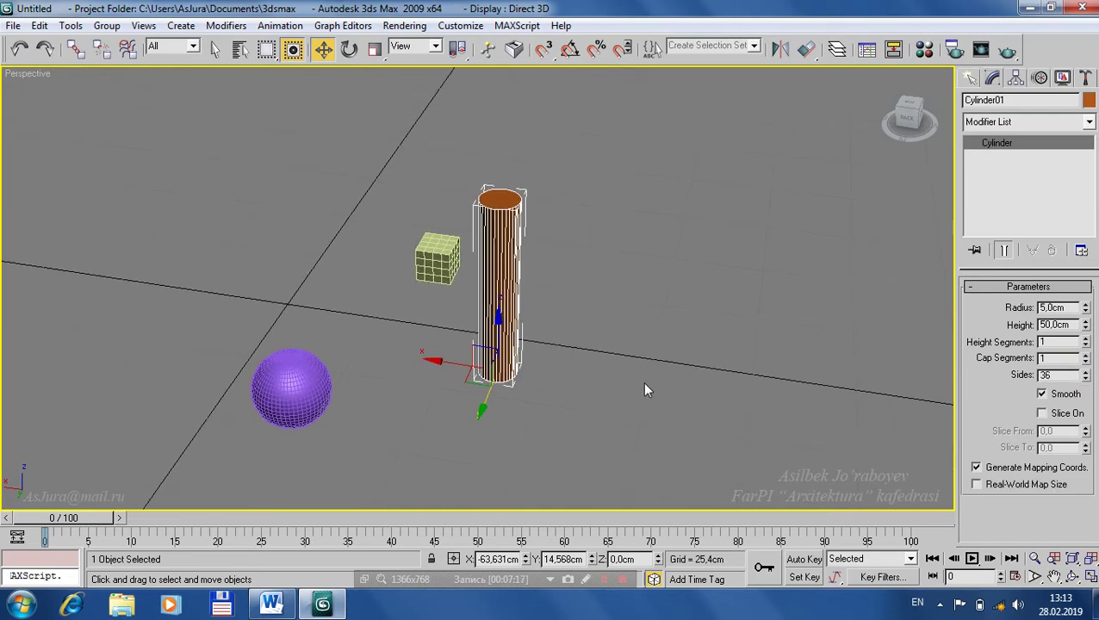
{"action": "key", "text": "F4"}
{"action": "mouse_move", "coordinate": [588, 374]}
{"action": "middle_mouse_down", "text": "alt"}
{"action": "mouse_move", "coordinate": [514, 313]}
{"action": "mouse_move", "coordinate": [613, 361]}
{"action": "mouse_move", "coordinate": [594, 324]}
{"action": "mouse_move", "coordinate": [519, 293]}
{"action": "mouse_move", "coordinate": [525, 228]}
{"action": "mouse_move", "coordinate": [527, 284]}
{"action": "mouse_move", "coordinate": [551, 297]}
{"action": "middle_mouse_up", "text": "alt"}
{"action": "left_click", "coordinate": [594, 324]}
{"action": "scroll", "coordinate": [541, 303], "scroll_direction": "up", "scroll_amount": 5}
{"action": "left_click", "coordinate": [523, 279]}
{"action": "scroll", "coordinate": [587, 333], "scroll_direction": "down", "scroll_amount": 5}
{"action": "key", "text": "F4"}
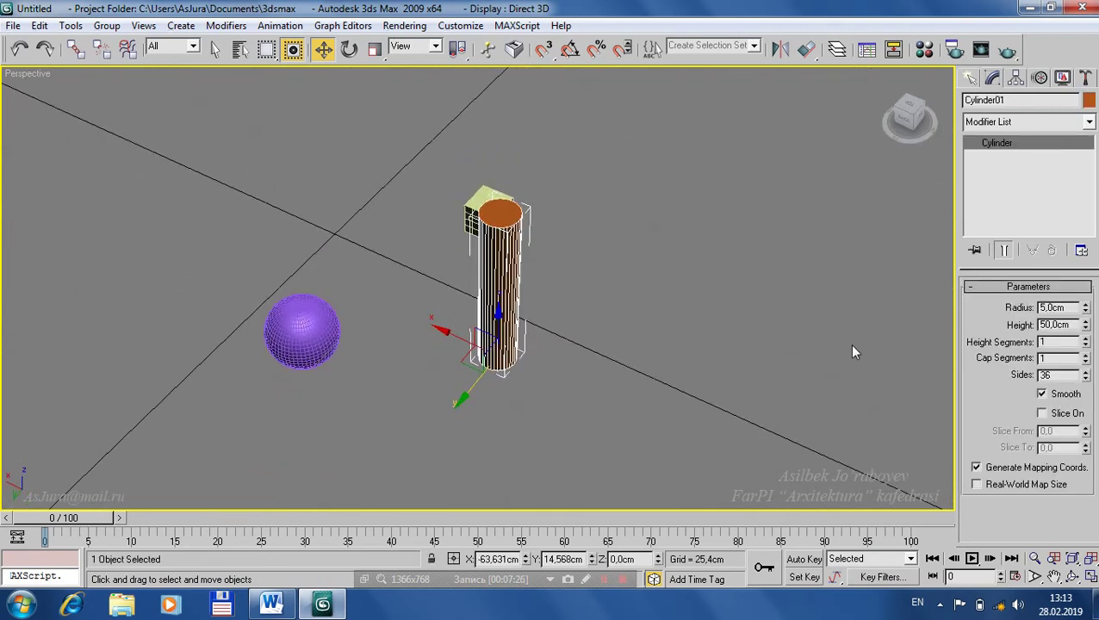
Reduce the cylinder's sides to 3, turning it into a triangular prism.
{"action": "mouse_move", "coordinate": [1086, 379]}
{"action": "left_mouse_down"}
{"action": "mouse_move", "coordinate": [1059, 580]}
{"action": "mouse_move", "coordinate": [1060, 19]}
{"action": "left_mouse_up"}
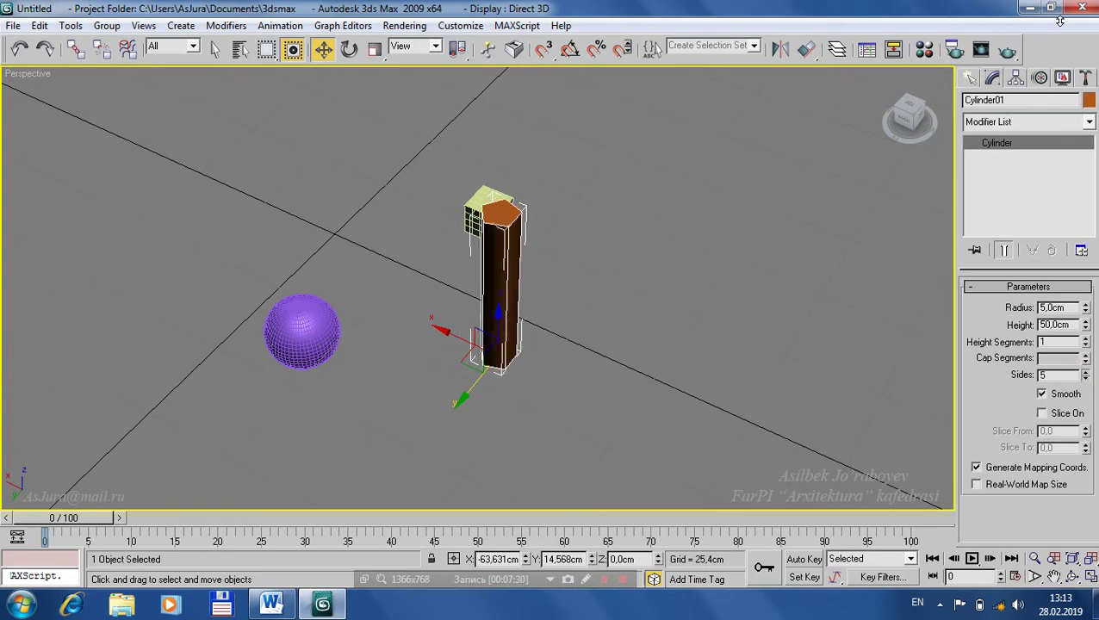
{"action": "mouse_move", "coordinate": [582, 377]}
{"action": "middle_mouse_down", "text": "alt"}
{"action": "mouse_move", "coordinate": [569, 336]}
{"action": "mouse_move", "coordinate": [601, 314]}
{"action": "mouse_move", "coordinate": [694, 375]}
{"action": "mouse_move", "coordinate": [577, 336]}
{"action": "mouse_move", "coordinate": [532, 294]}
{"action": "mouse_move", "coordinate": [626, 289]}
{"action": "mouse_move", "coordinate": [570, 321]}
{"action": "mouse_move", "coordinate": [412, 299]}
{"action": "mouse_move", "coordinate": [429, 331]}
{"action": "mouse_move", "coordinate": [295, 360]}
{"action": "middle_mouse_up", "text": "alt"}
{"action": "left_click", "coordinate": [574, 329]}
{"action": "left_click", "coordinate": [294, 360]}
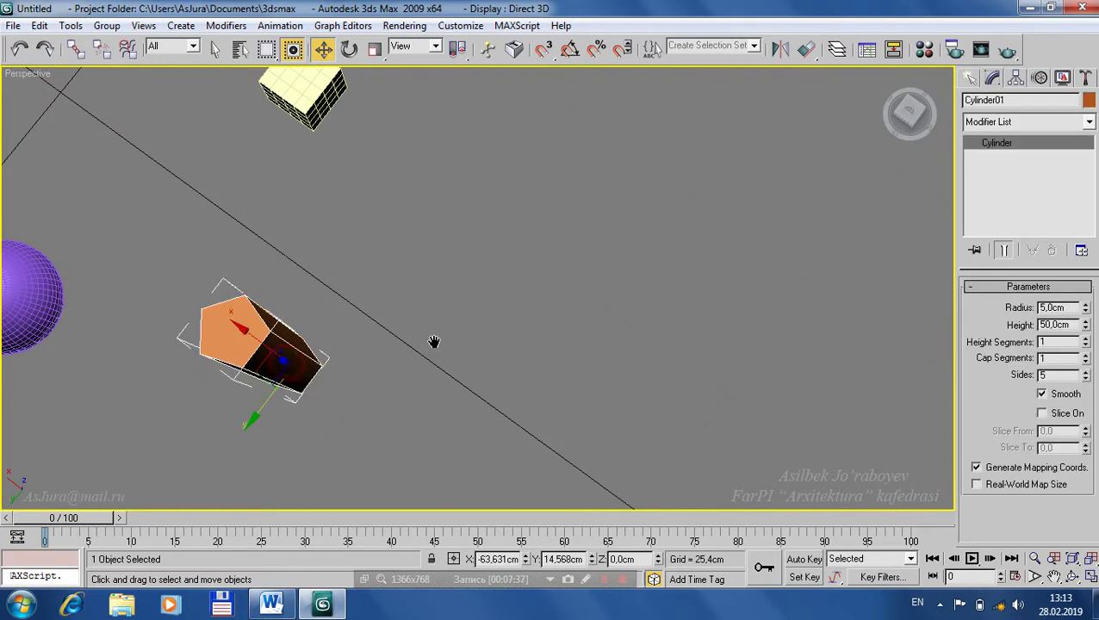
{"action": "middle_click_drag", "start_coordinate": [381, 356], "coordinate": [1010, 383], "text": "alt"}
{"action": "left_click", "coordinate": [1085, 380]}
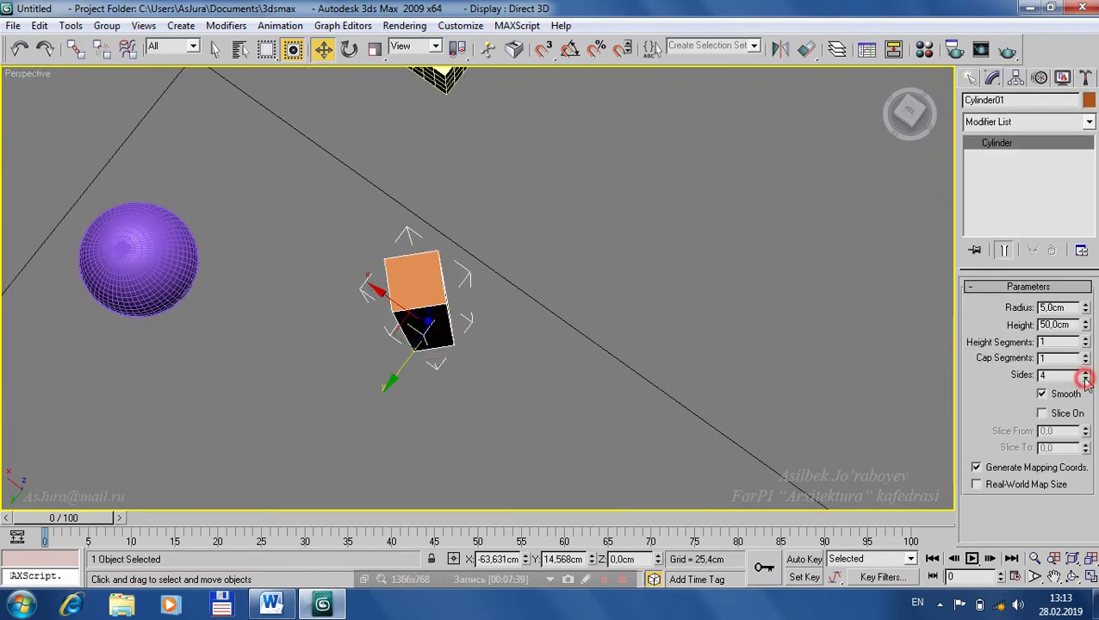
{"action": "left_click", "coordinate": [1085, 380]}
{"action": "left_click", "coordinate": [1086, 380]}
{"action": "mouse_move", "coordinate": [635, 339]}
{"action": "middle_mouse_down", "text": "alt"}
{"action": "mouse_move", "coordinate": [648, 297]}
{"action": "mouse_move", "coordinate": [854, 258]}
{"action": "mouse_move", "coordinate": [790, 204]}
{"action": "mouse_move", "coordinate": [631, 187]}
{"action": "mouse_move", "coordinate": [574, 201]}
{"action": "mouse_move", "coordinate": [564, 343]}
{"action": "mouse_move", "coordinate": [618, 211]}
{"action": "mouse_move", "coordinate": [699, 172]}
{"action": "mouse_move", "coordinate": [689, 105]}
{"action": "mouse_move", "coordinate": [623, 323]}
{"action": "mouse_move", "coordinate": [706, 367]}
{"action": "middle_mouse_up", "text": "alt"}
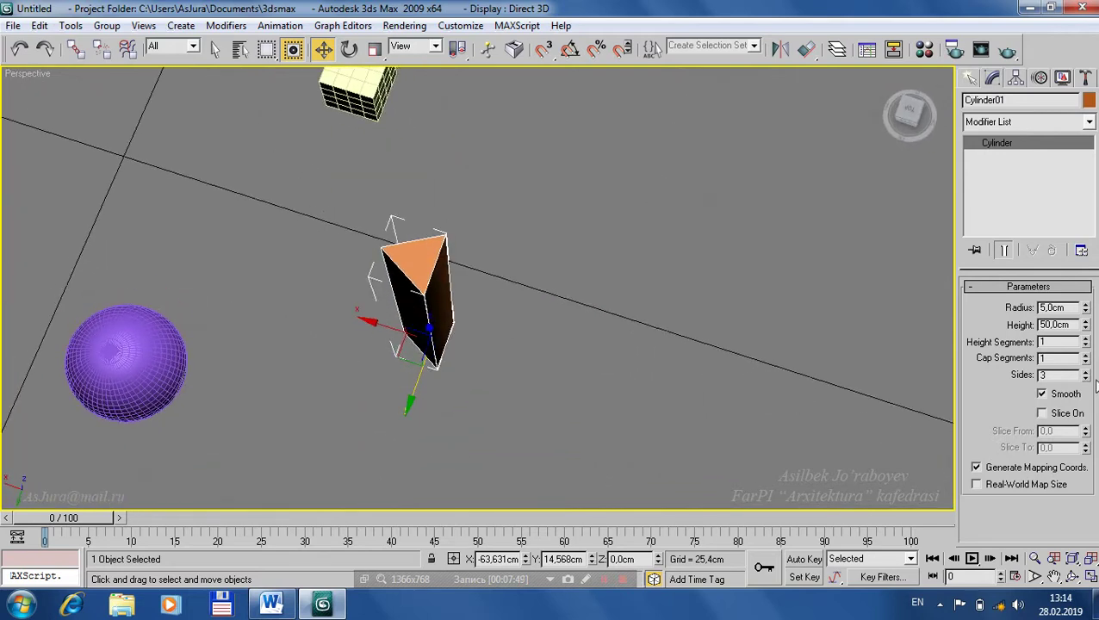
Bring the cylinder back to 17 sides, shown smoothly shaded without edges.
{"action": "left_click_drag", "start_coordinate": [1087, 379], "coordinate": [1092, 250]}
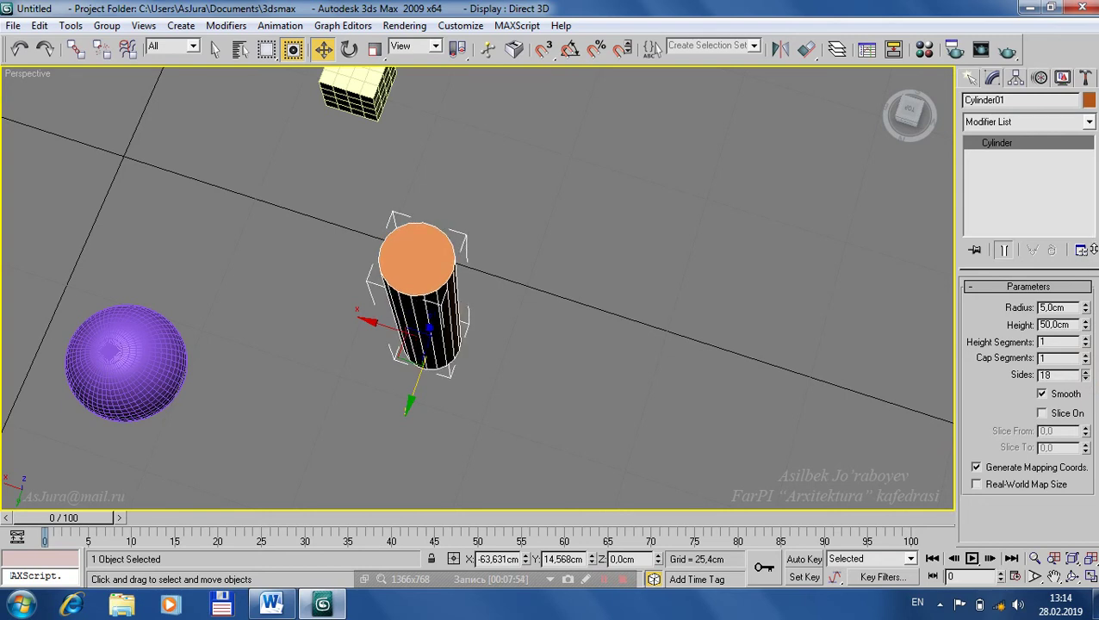
{"action": "left_click", "coordinate": [574, 379]}
{"action": "key", "text": "F4"}
{"action": "mouse_move", "coordinate": [462, 342]}
{"action": "middle_mouse_down", "text": "alt"}
{"action": "mouse_move", "coordinate": [457, 287]}
{"action": "mouse_move", "coordinate": [488, 373]}
{"action": "mouse_move", "coordinate": [505, 312]}
{"action": "mouse_move", "coordinate": [560, 286]}
{"action": "mouse_move", "coordinate": [544, 320]}
{"action": "middle_mouse_up", "text": "alt"}
{"action": "left_click", "coordinate": [546, 314]}
{"action": "double_click", "coordinate": [1065, 375]}
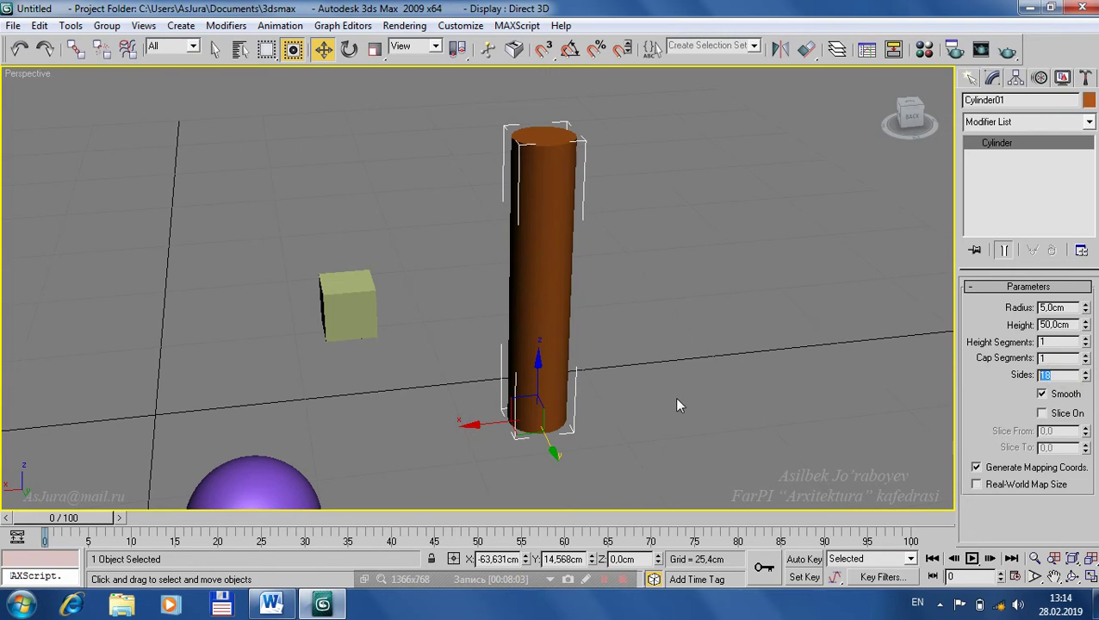
{"action": "type", "text": "17"}
{"action": "scroll", "coordinate": [720, 300], "scroll_direction": "down", "scroll_amount": 2}
{"action": "scroll", "coordinate": [720, 300], "scroll_direction": "down", "scroll_amount": 3}
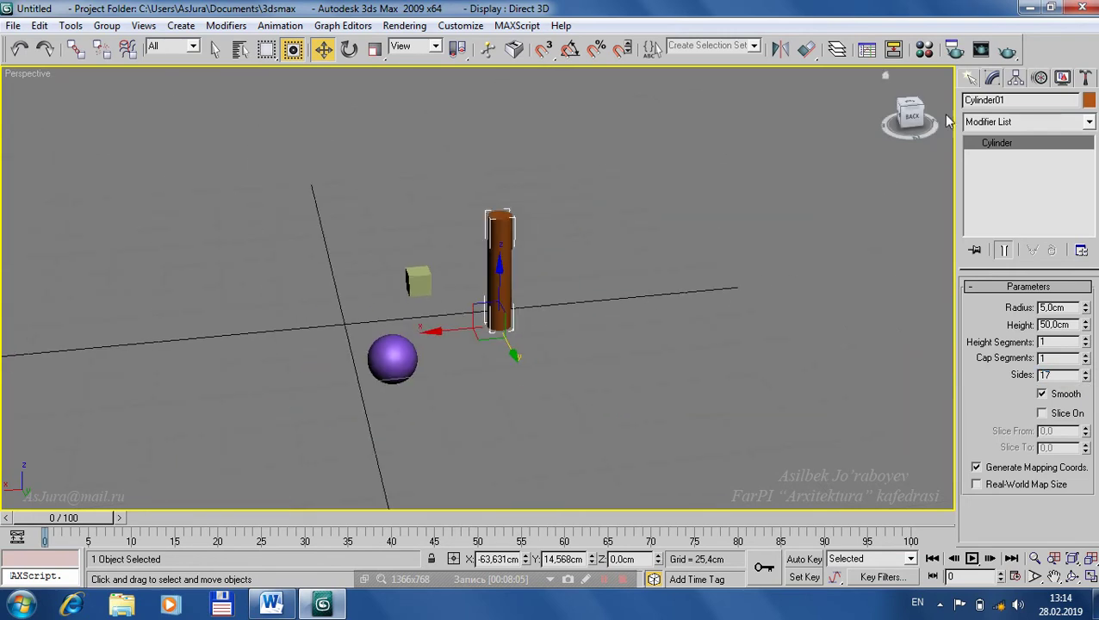
{"action": "left_click", "coordinate": [971, 80]}
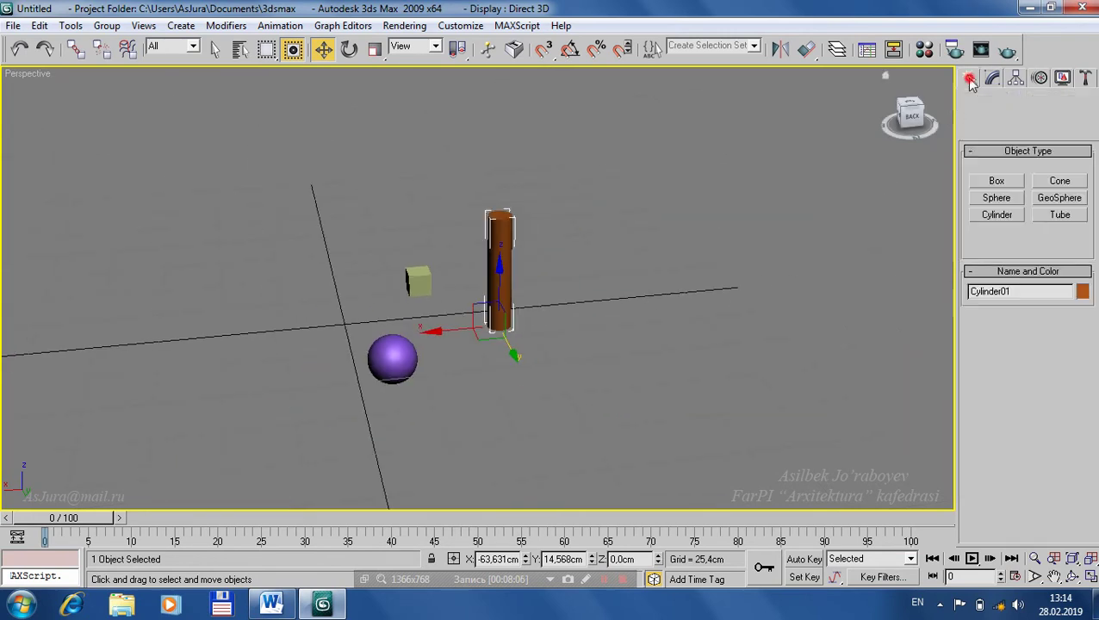
Draw a cone right of the cylinder and set its base radius to 20 cm.
{"action": "left_click", "coordinate": [1059, 181]}
{"action": "left_click_drag", "start_coordinate": [608, 375], "coordinate": [645, 397]}
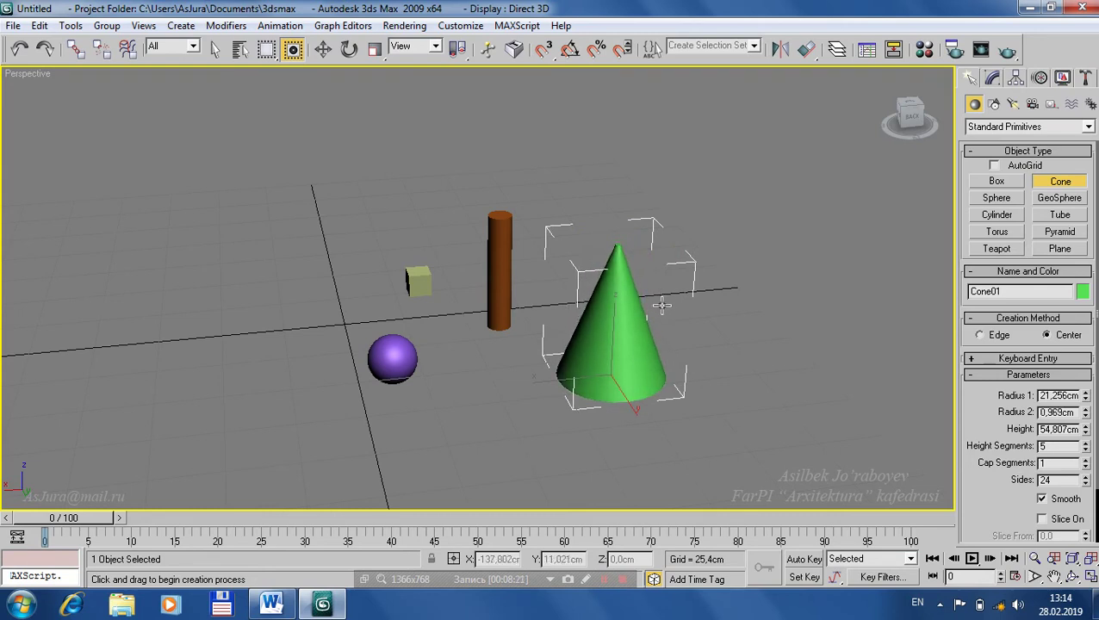
{"action": "left_click", "coordinate": [661, 305]}
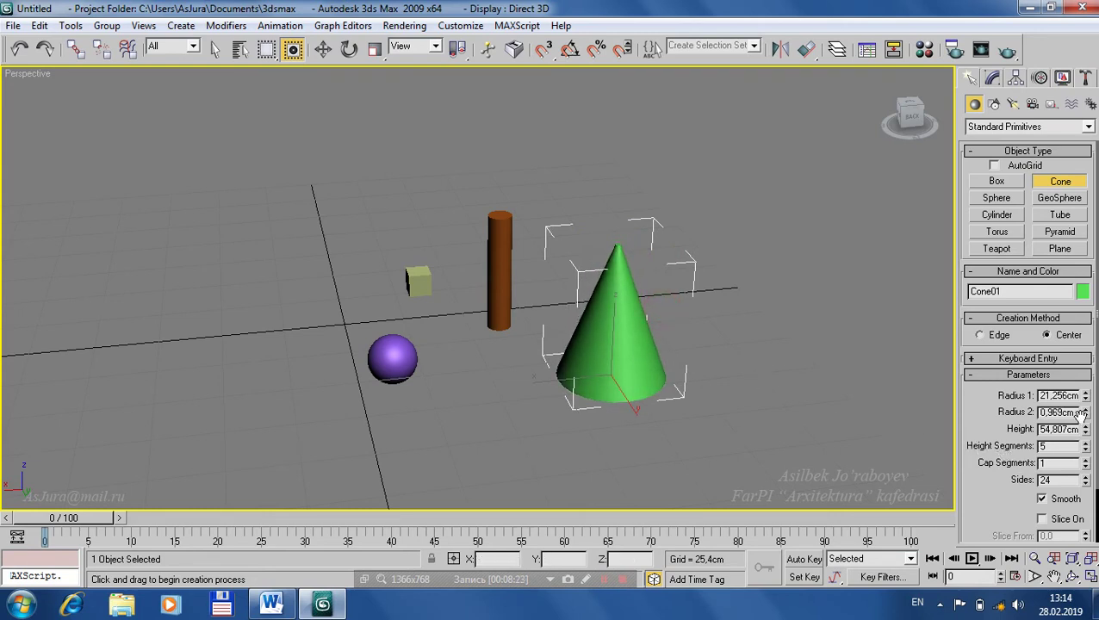
{"action": "left_click_drag", "start_coordinate": [1086, 414], "coordinate": [1086, 405]}
{"action": "right_click", "coordinate": [1086, 417]}
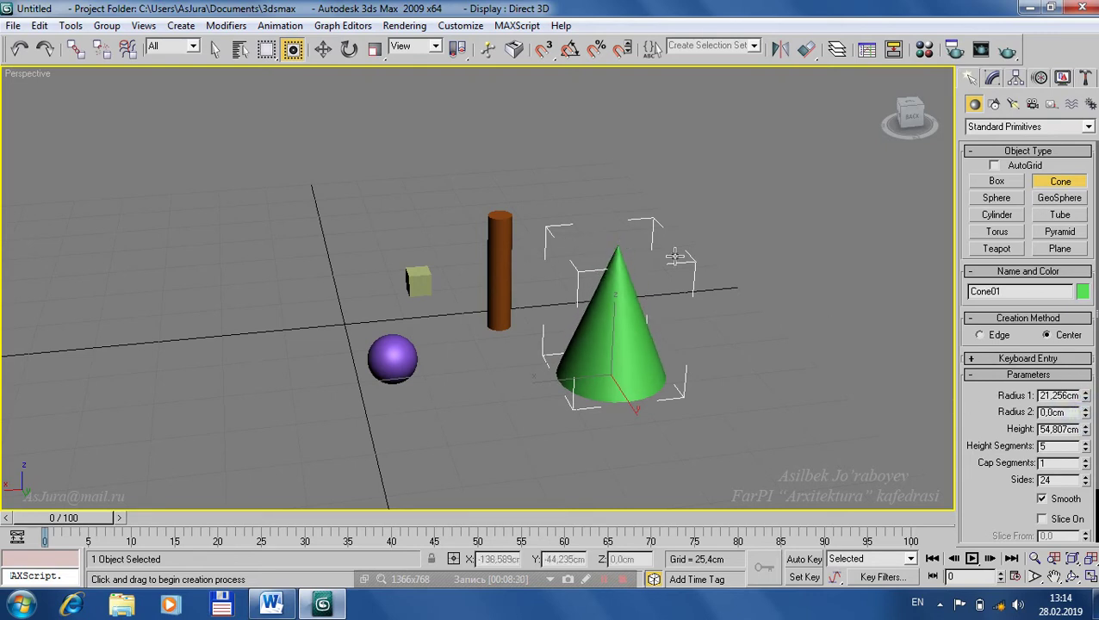
{"action": "double_click", "coordinate": [1055, 395]}
{"action": "type", "text": "20"}
{"action": "key", "text": "Return"}
Set the cone's height to 60 cm and tip radius to 2 cm.
{"action": "left_click_drag", "start_coordinate": [1087, 433], "coordinate": [1087, 422]}
{"action": "double_click", "coordinate": [1058, 429]}
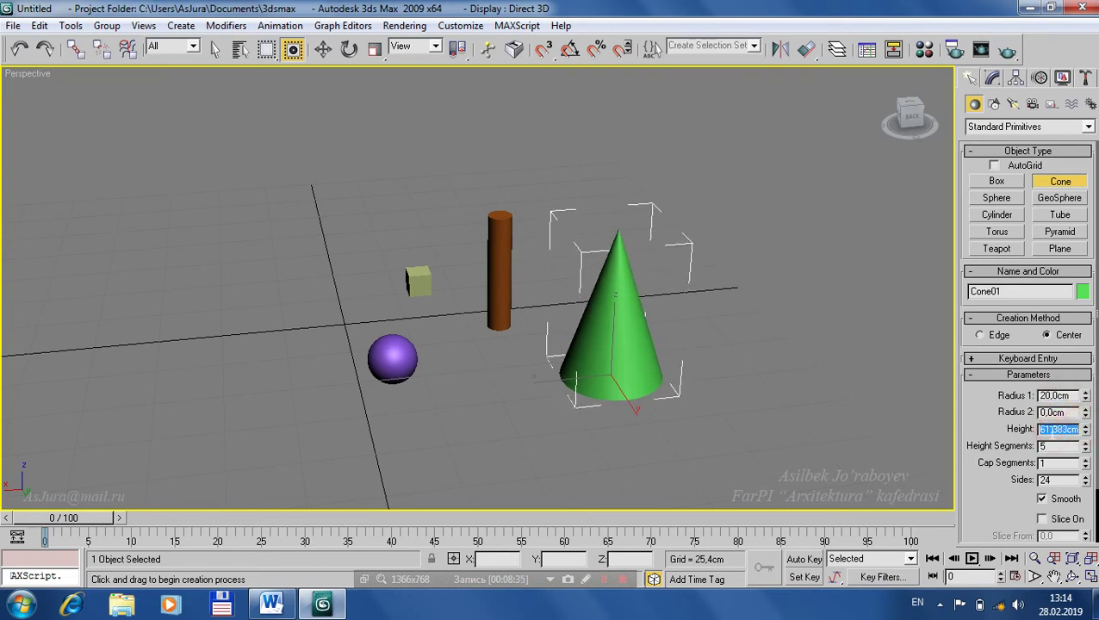
{"action": "type", "text": "60"}
{"action": "key", "text": "Return"}
{"action": "mouse_move", "coordinate": [724, 388]}
{"action": "middle_mouse_down", "text": "alt"}
{"action": "mouse_move", "coordinate": [583, 247]}
{"action": "mouse_move", "coordinate": [832, 329]}
{"action": "mouse_move", "coordinate": [732, 422]}
{"action": "mouse_move", "coordinate": [714, 465]}
{"action": "middle_mouse_up", "text": "alt"}
{"action": "double_click", "coordinate": [1065, 412]}
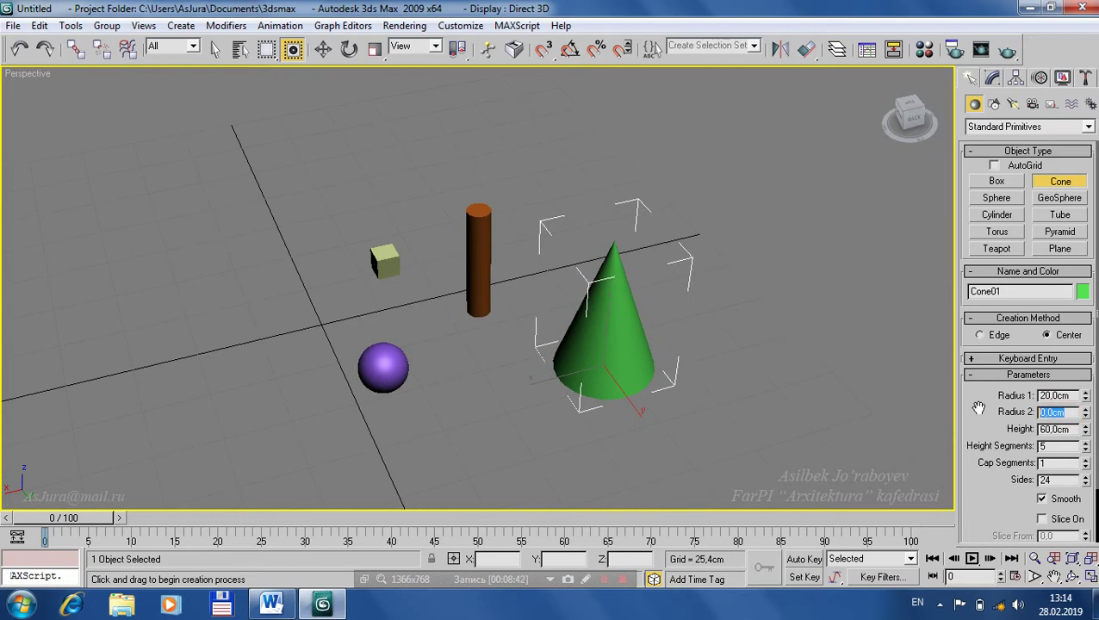
{"action": "type", "text": "2"}
{"action": "key", "text": "Return"}
Hide the grid, frame the cone and cylinder, and show edged faces.
{"action": "middle_click_drag", "start_coordinate": [683, 379], "coordinate": [617, 318], "text": "alt"}
{"action": "key", "text": "g"}
{"action": "scroll", "coordinate": [689, 243], "scroll_direction": "up", "scroll_amount": 5}
{"action": "mouse_move", "coordinate": [689, 243]}
{"action": "middle_mouse_down"}
{"action": "mouse_move", "coordinate": [503, 319]}
{"action": "mouse_move", "coordinate": [509, 256]}
{"action": "mouse_move", "coordinate": [560, 371]}
{"action": "mouse_move", "coordinate": [555, 405]}
{"action": "mouse_move", "coordinate": [518, 375]}
{"action": "mouse_move", "coordinate": [586, 380]}
{"action": "mouse_move", "coordinate": [585, 327]}
{"action": "middle_mouse_up"}
{"action": "scroll", "coordinate": [509, 255], "scroll_direction": "down", "scroll_amount": 5}
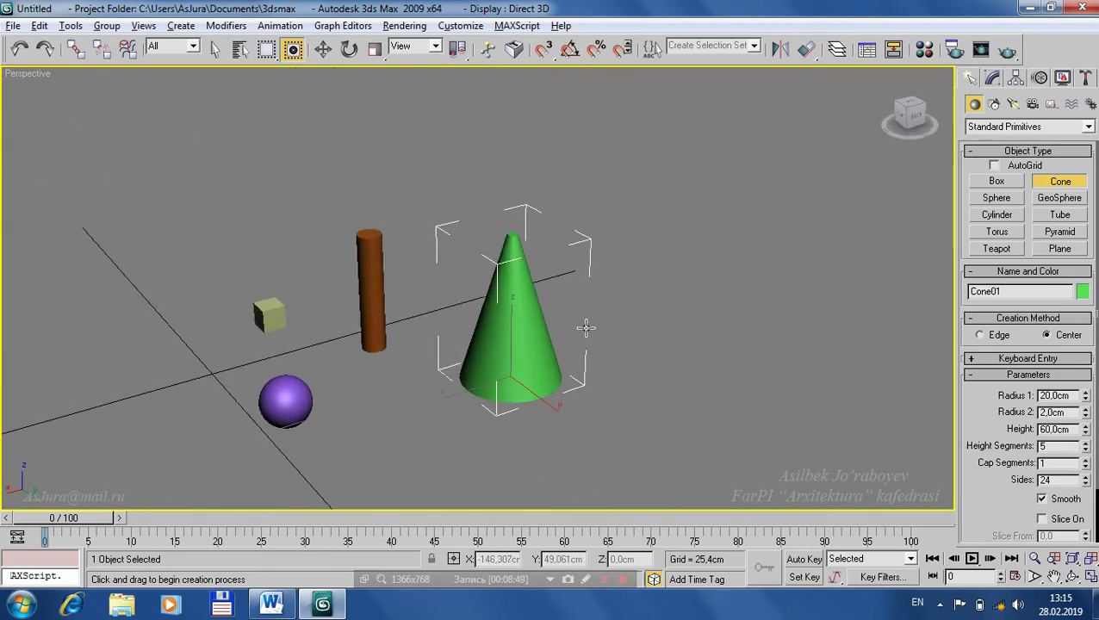
{"action": "middle_click_drag", "start_coordinate": [608, 365], "coordinate": [616, 368]}
{"action": "key", "text": "F4"}
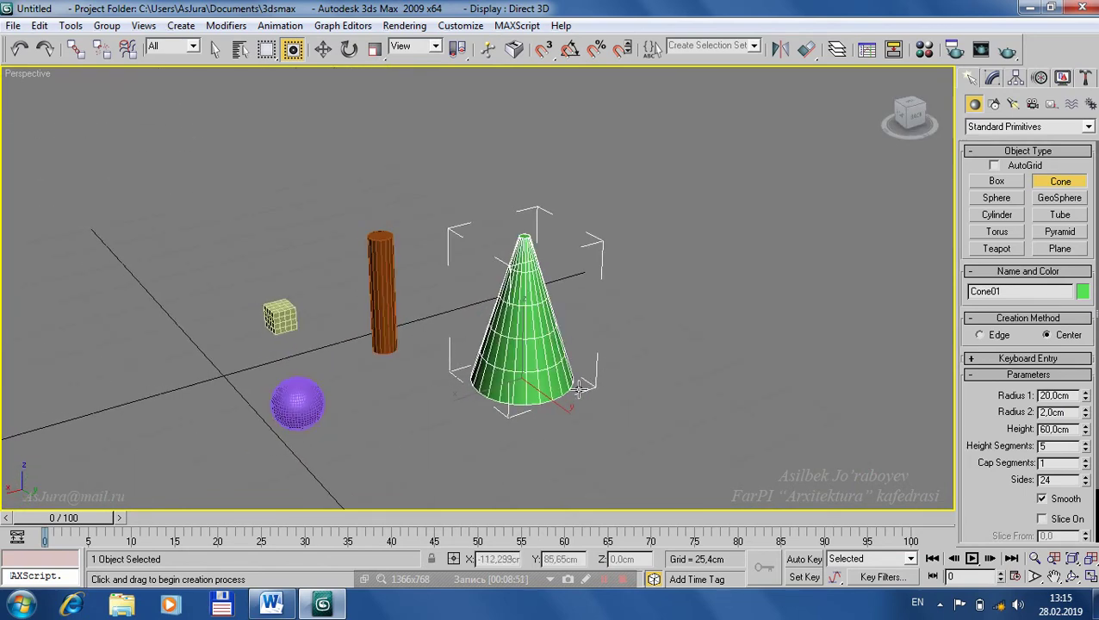
{"action": "middle_click_drag", "start_coordinate": [542, 372], "coordinate": [540, 300], "text": "alt"}
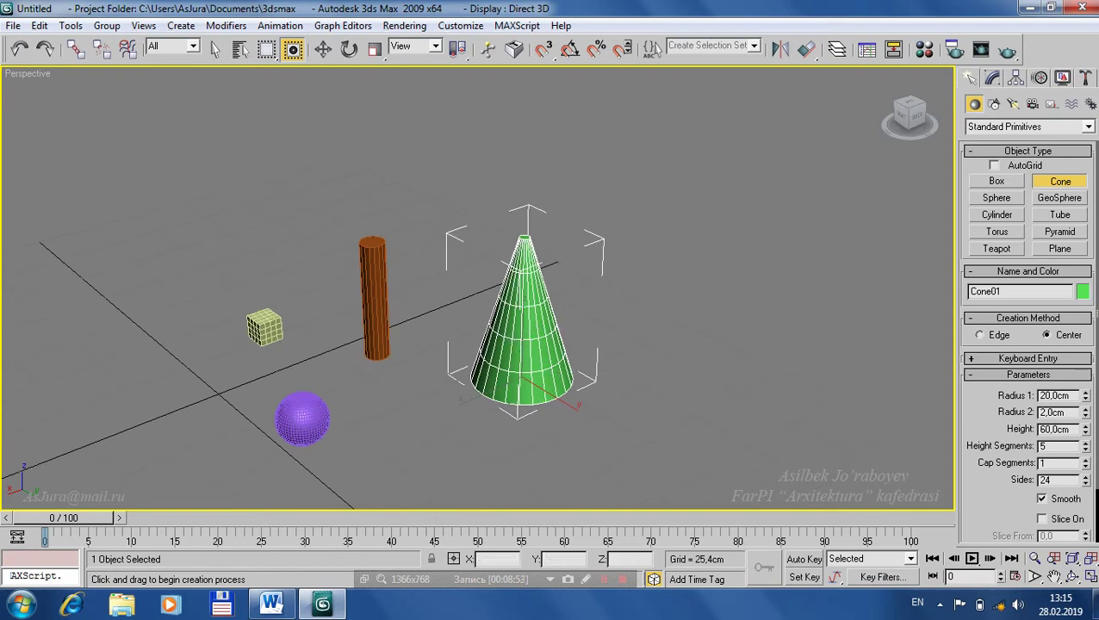
Give the cone 12 height segments and, after trying 3 sides, 18 sides.
{"action": "left_click_drag", "start_coordinate": [1087, 442], "coordinate": [1086, 445]}
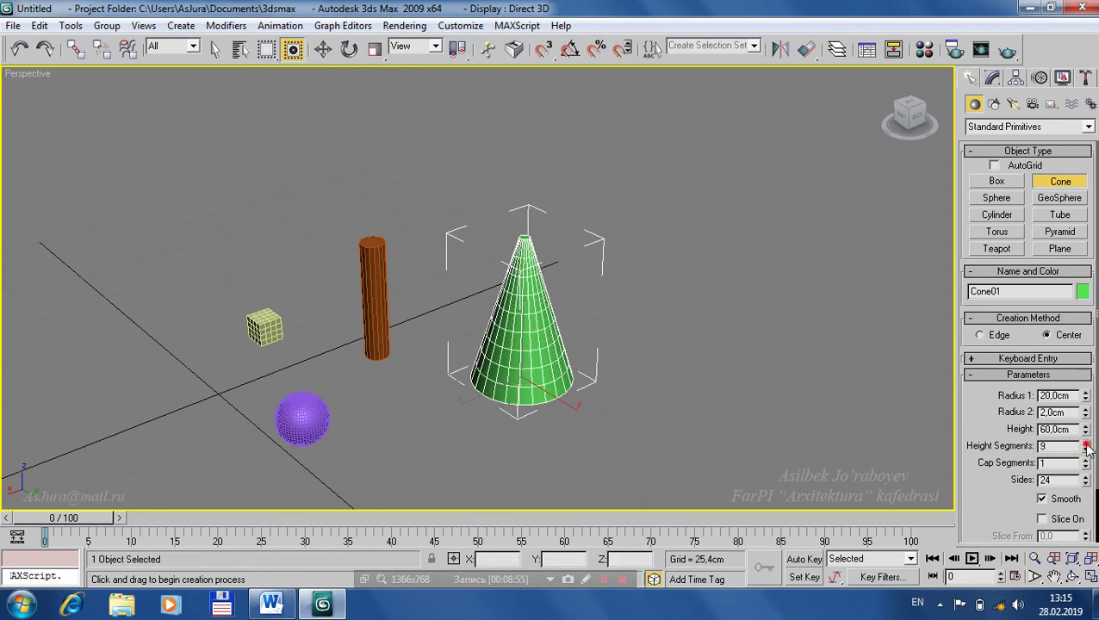
{"action": "left_click_drag", "start_coordinate": [1086, 484], "coordinate": [1093, 18]}
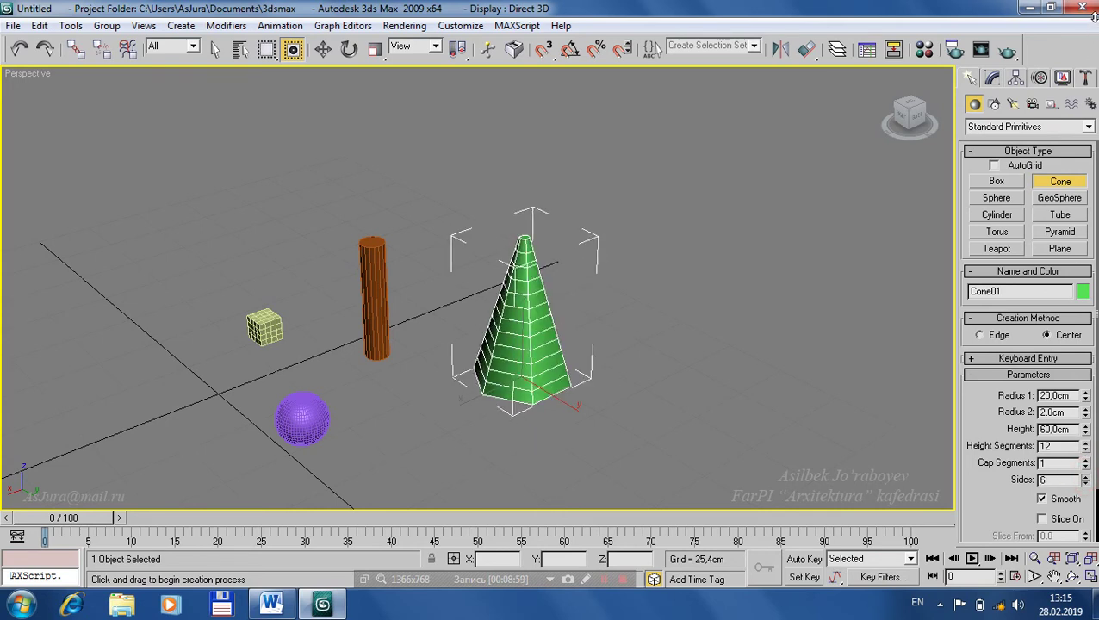
{"action": "mouse_move", "coordinate": [614, 339]}
{"action": "middle_mouse_down", "text": "alt"}
{"action": "mouse_move", "coordinate": [731, 442]}
{"action": "mouse_move", "coordinate": [718, 417]}
{"action": "middle_mouse_up", "text": "alt"}
{"action": "left_click_drag", "start_coordinate": [1086, 481], "coordinate": [1087, 478]}
{"action": "middle_click_drag", "start_coordinate": [731, 415], "coordinate": [496, 300], "text": "alt"}
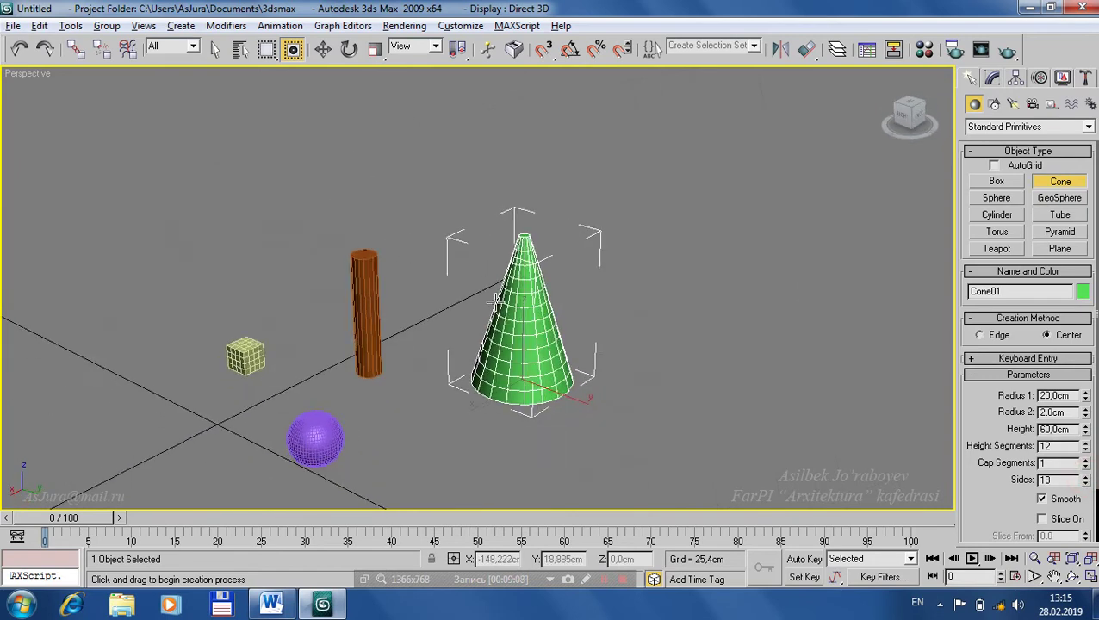
{"action": "key", "text": "w"}
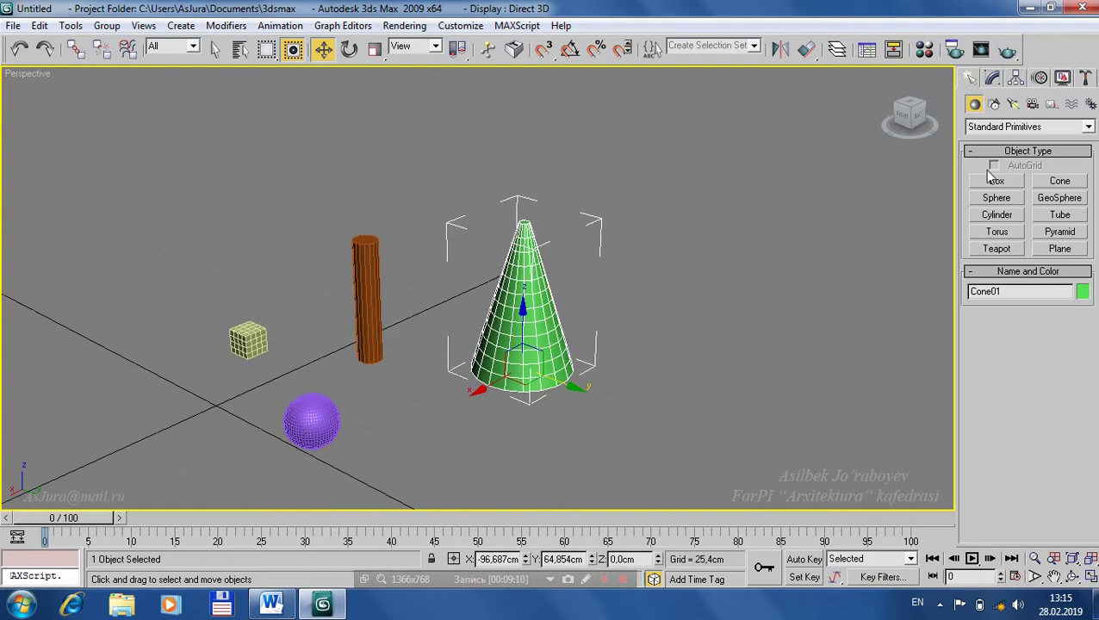
Create a wide cylinder, about 19.94 cm radius and 35 cm tall, right of the cone.
{"action": "left_click", "coordinate": [999, 217]}
{"action": "left_click_drag", "start_coordinate": [630, 416], "coordinate": [613, 441]}
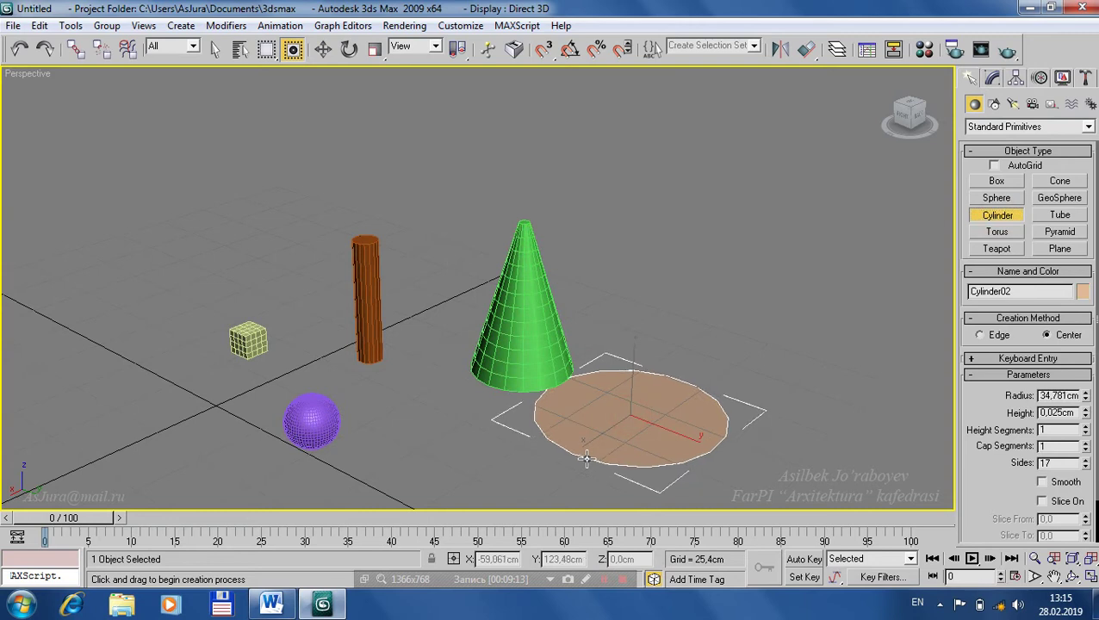
{"action": "left_click", "coordinate": [634, 338]}
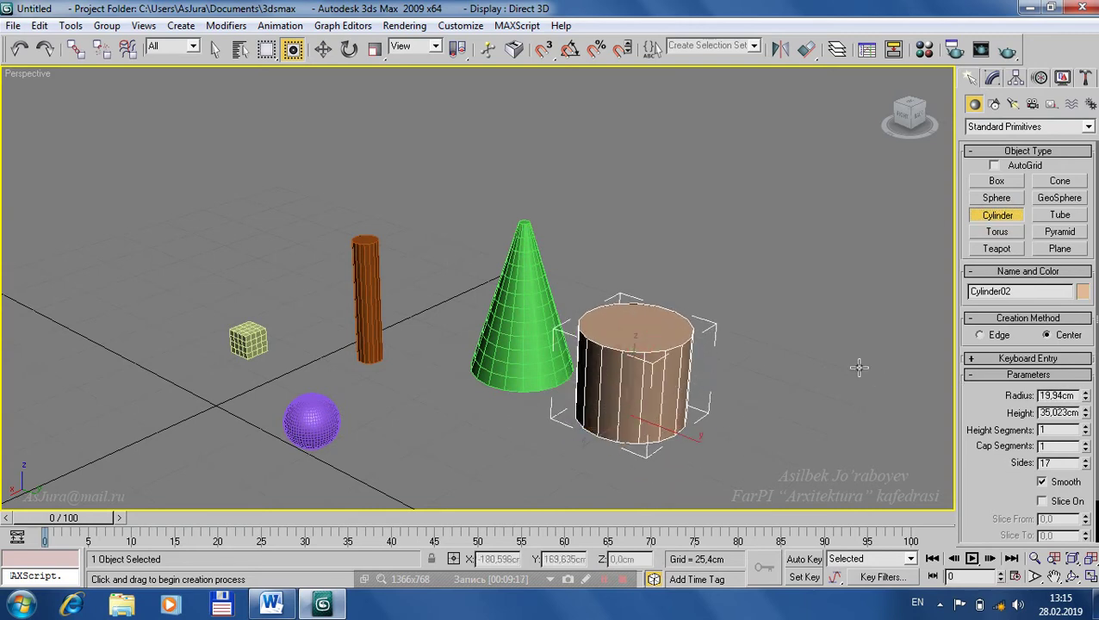
{"action": "right_click", "coordinate": [772, 346]}
Select the wide cylinder, cone and thin cylinder in turn, viewing the thin cylinder's parameters.
{"action": "left_click", "coordinate": [769, 300]}
{"action": "left_click", "coordinate": [669, 379]}
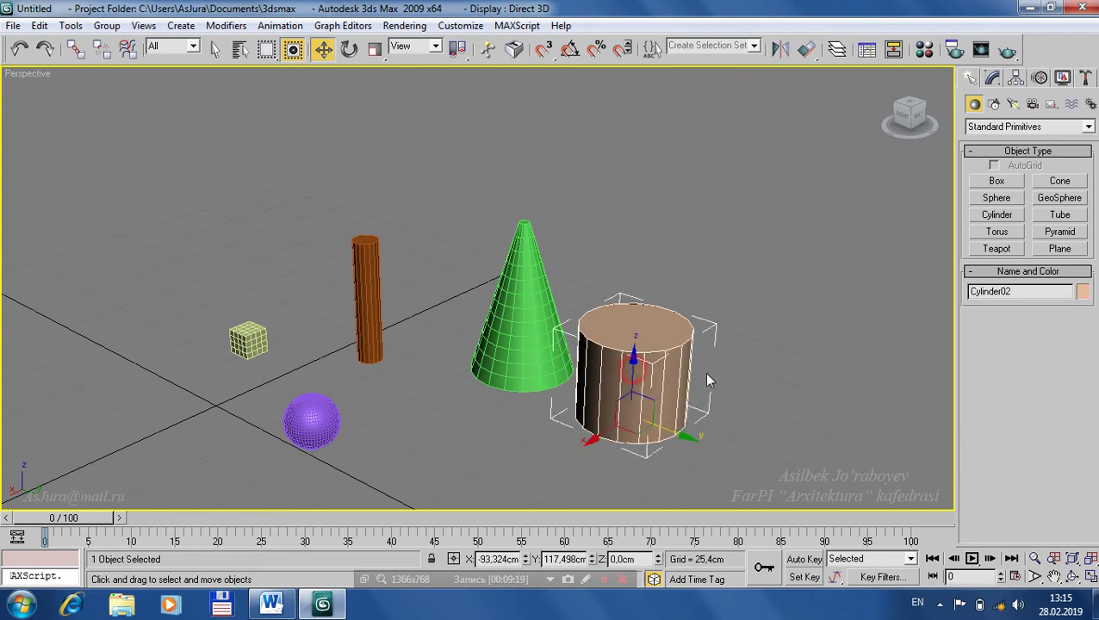
{"action": "left_click", "coordinate": [520, 302]}
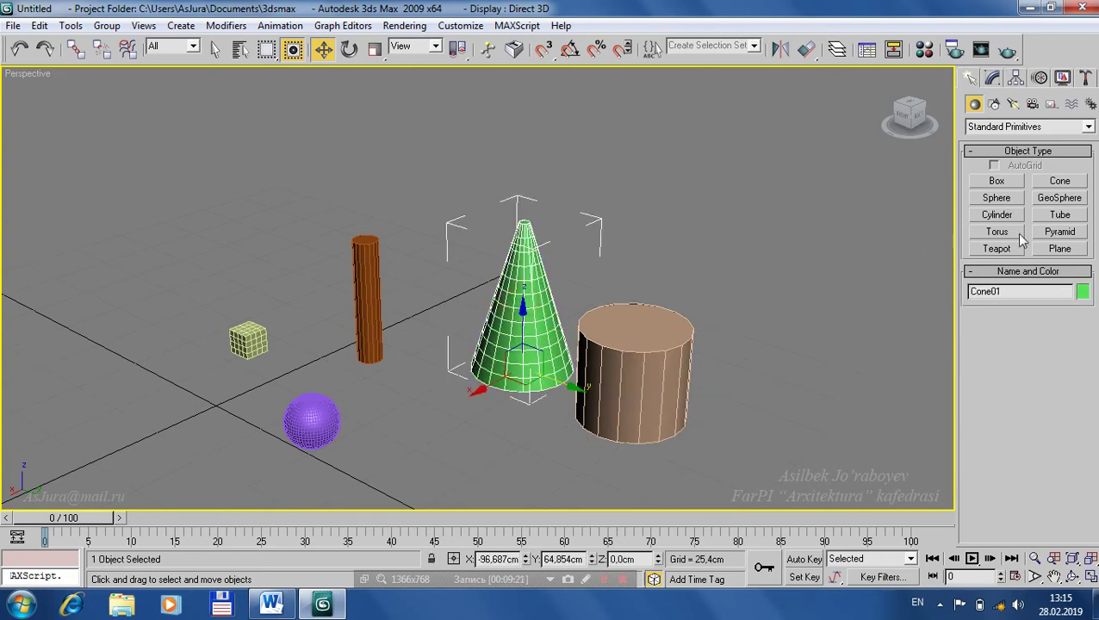
{"action": "left_click", "coordinate": [365, 303]}
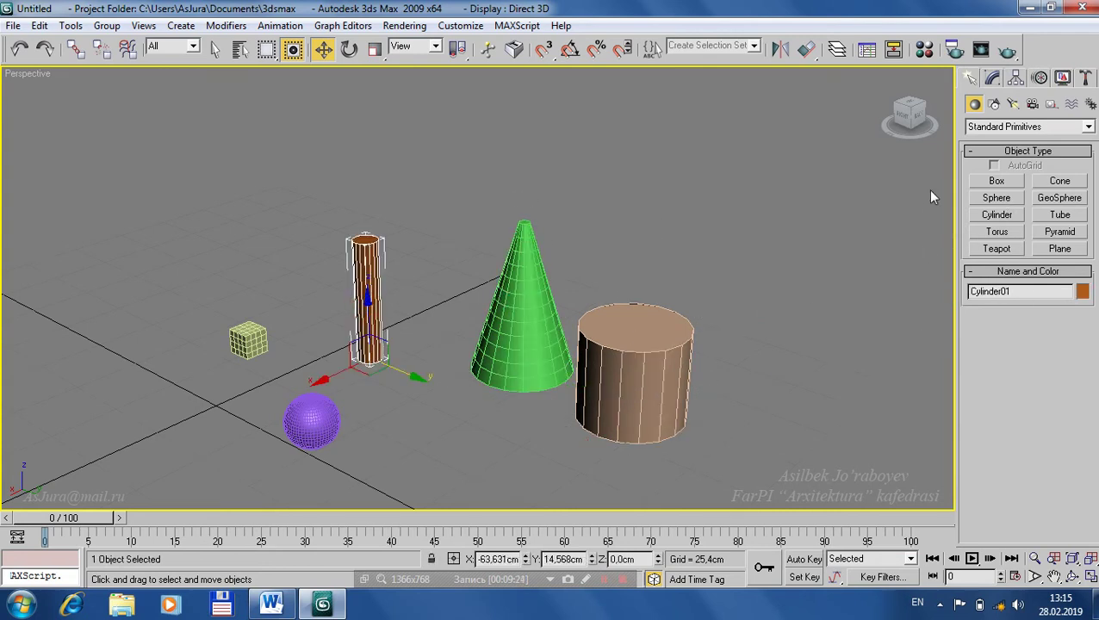
{"action": "left_click", "coordinate": [993, 78]}
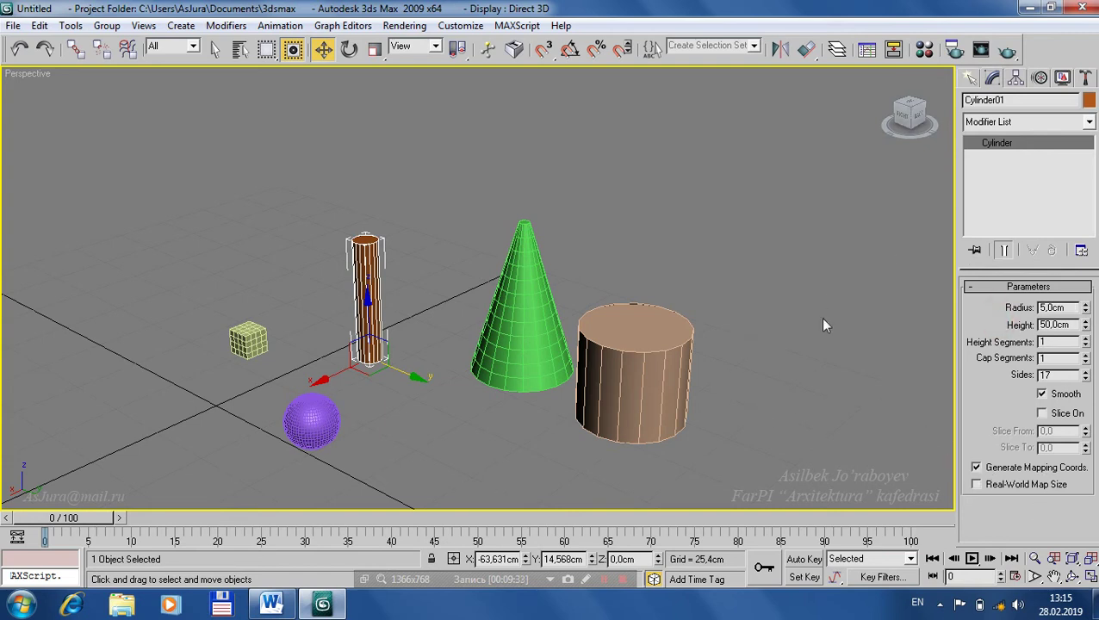
Briefly use the on-screen annotation tool, reselect the wide cylinder, and choose Torus.
{"action": "left_click", "coordinate": [587, 581]}
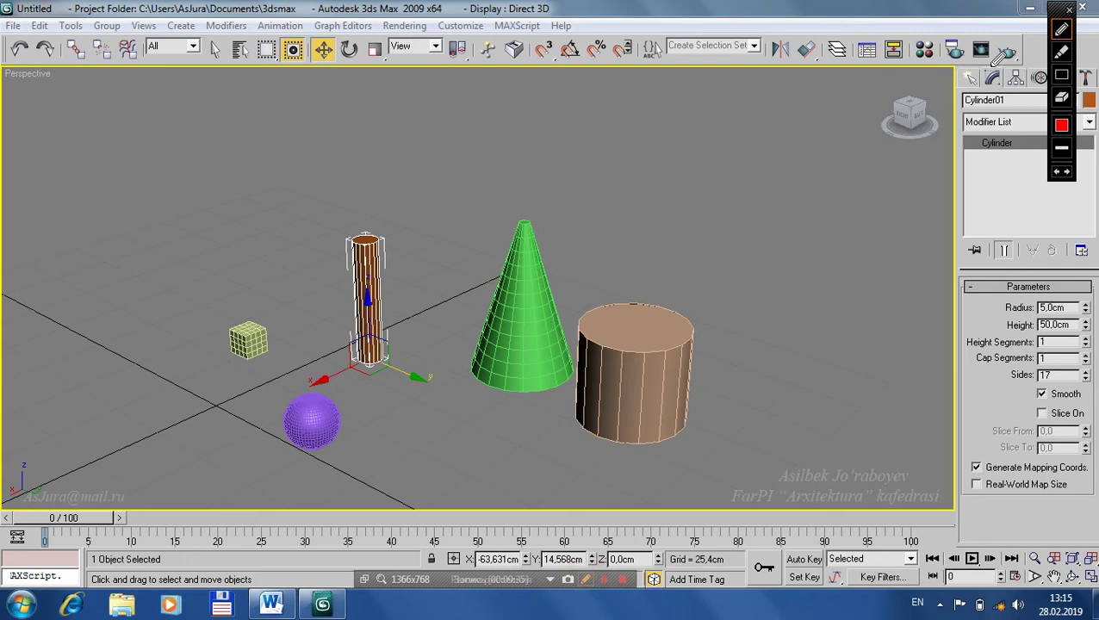
{"action": "left_click_drag", "start_coordinate": [999, 72], "coordinate": [995, 89]}
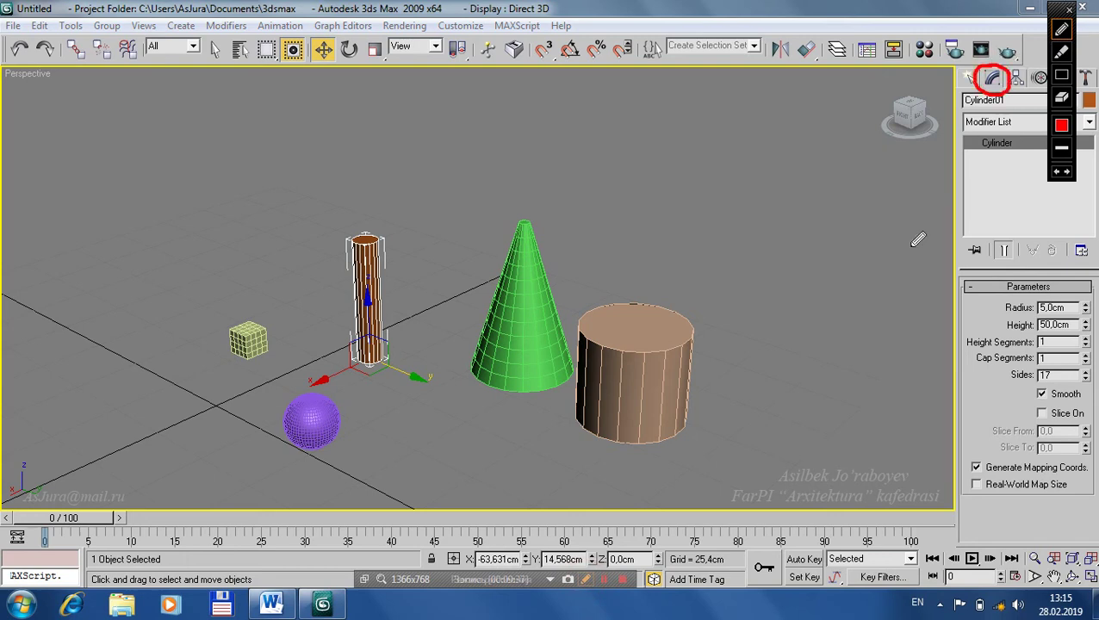
{"action": "key", "text": "Escape"}
{"action": "left_click", "coordinate": [661, 392]}
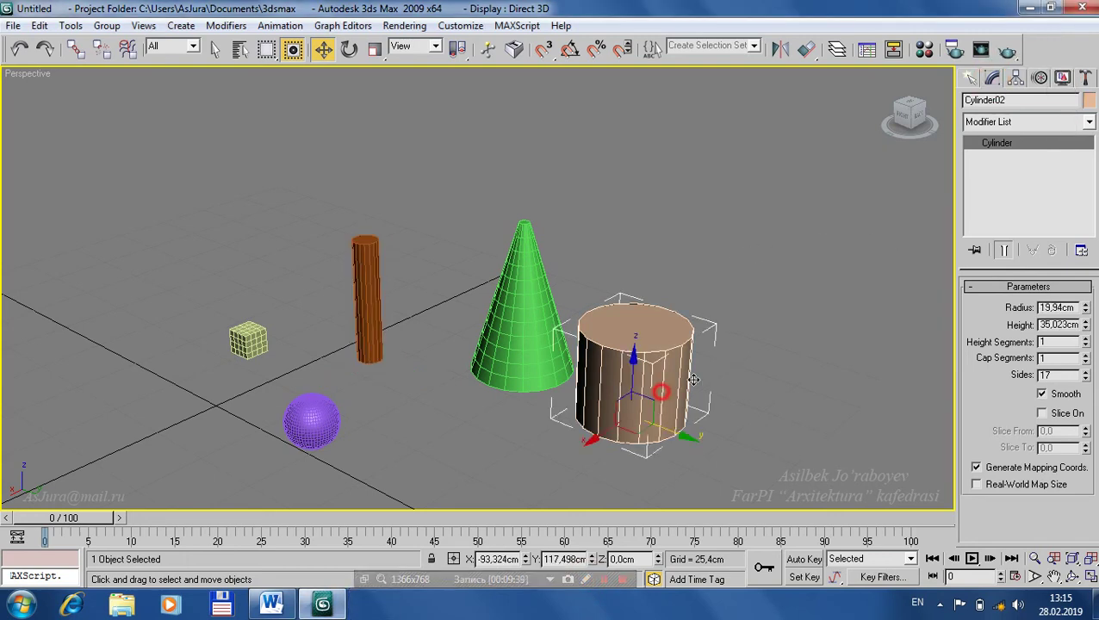
{"action": "left_click", "coordinate": [968, 78]}
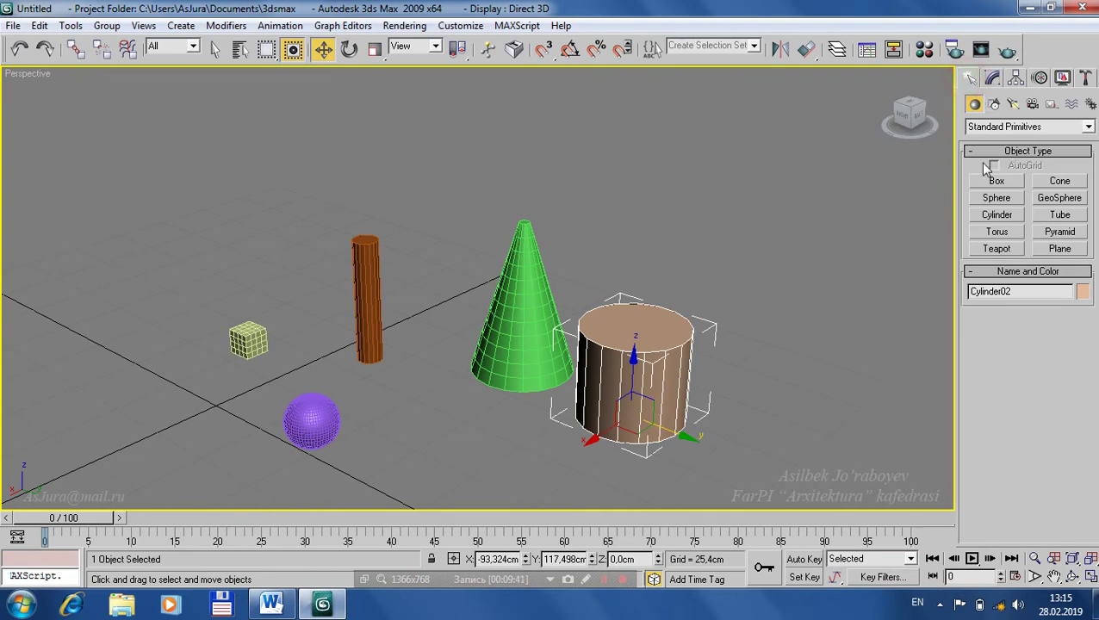
{"action": "left_click", "coordinate": [996, 232]}
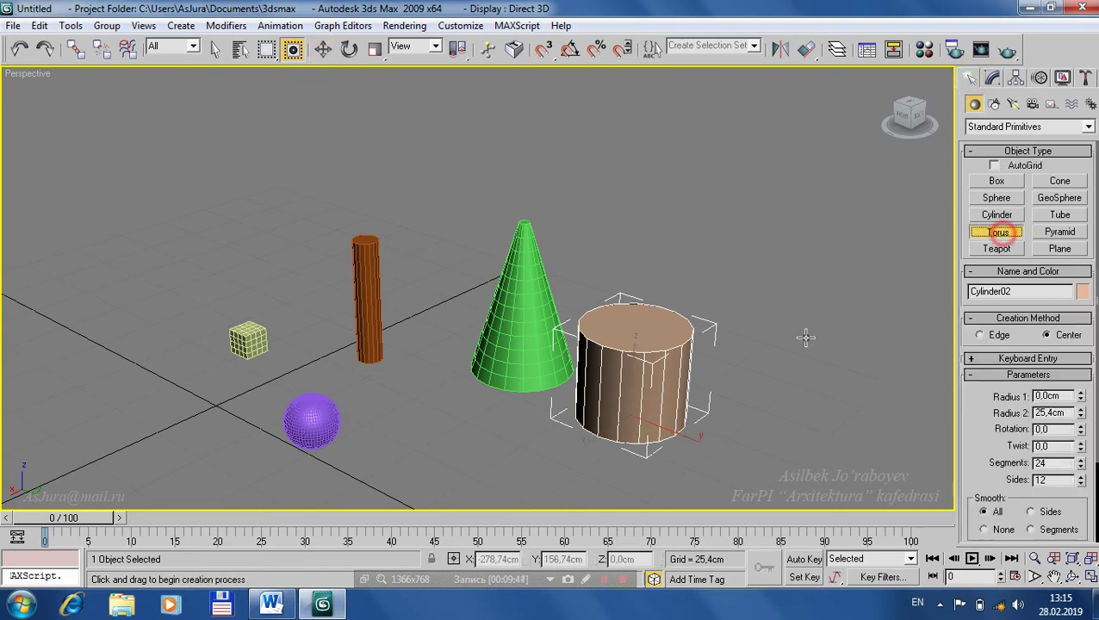
Drag out a torus in front of the cone in the Perspective view.
{"action": "middle_click_drag", "start_coordinate": [475, 480], "coordinate": [501, 377]}
{"action": "left_click", "coordinate": [498, 379]}
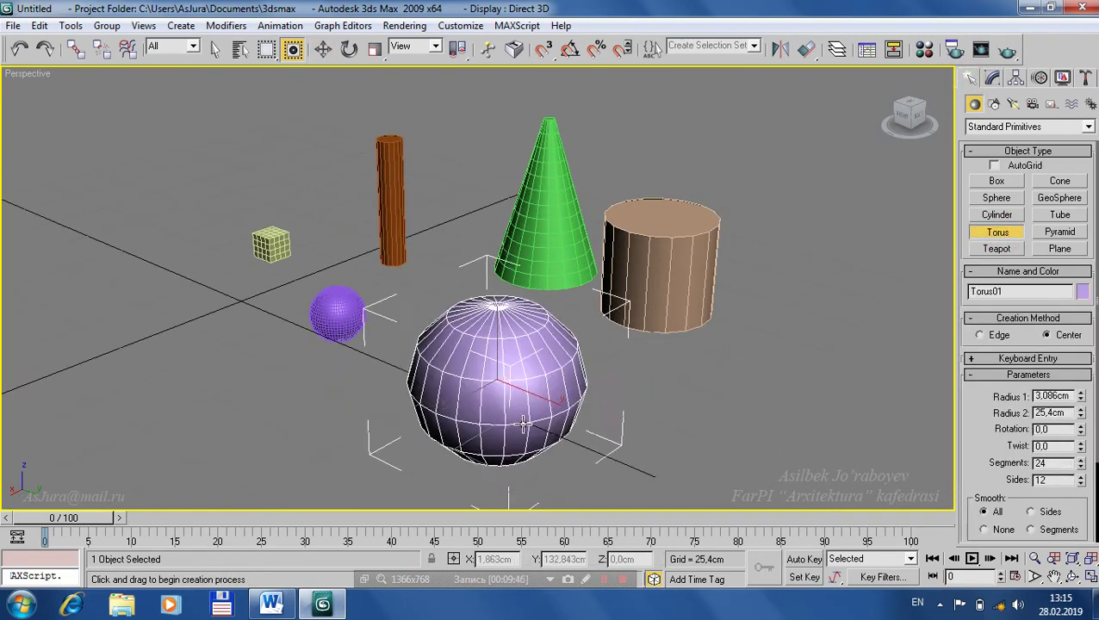
{"action": "left_click_drag", "start_coordinate": [500, 396], "coordinate": [546, 435]}
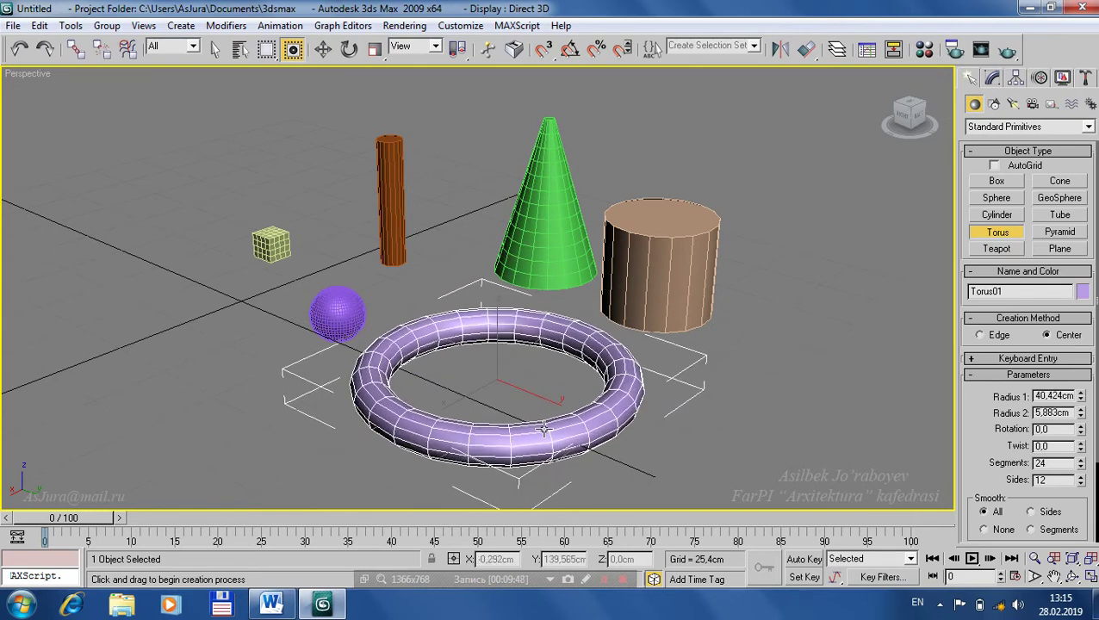
{"action": "left_click", "coordinate": [543, 425]}
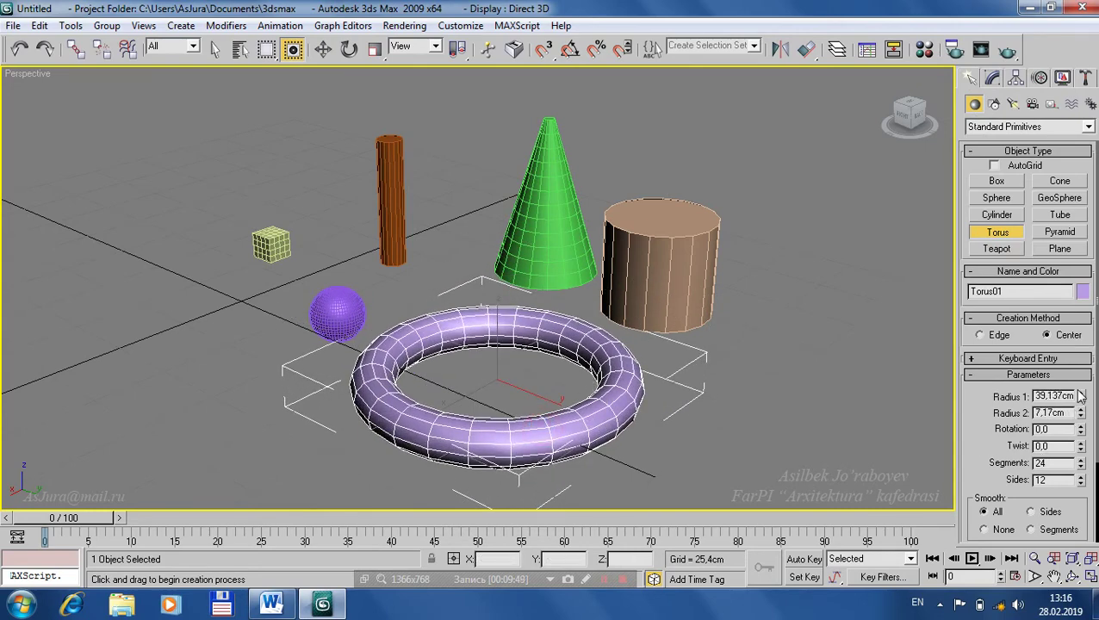
Set the torus Radius 1 to 35 cm and Radius 2 to 6 cm.
{"action": "left_click_drag", "start_coordinate": [1082, 398], "coordinate": [1082, 422]}
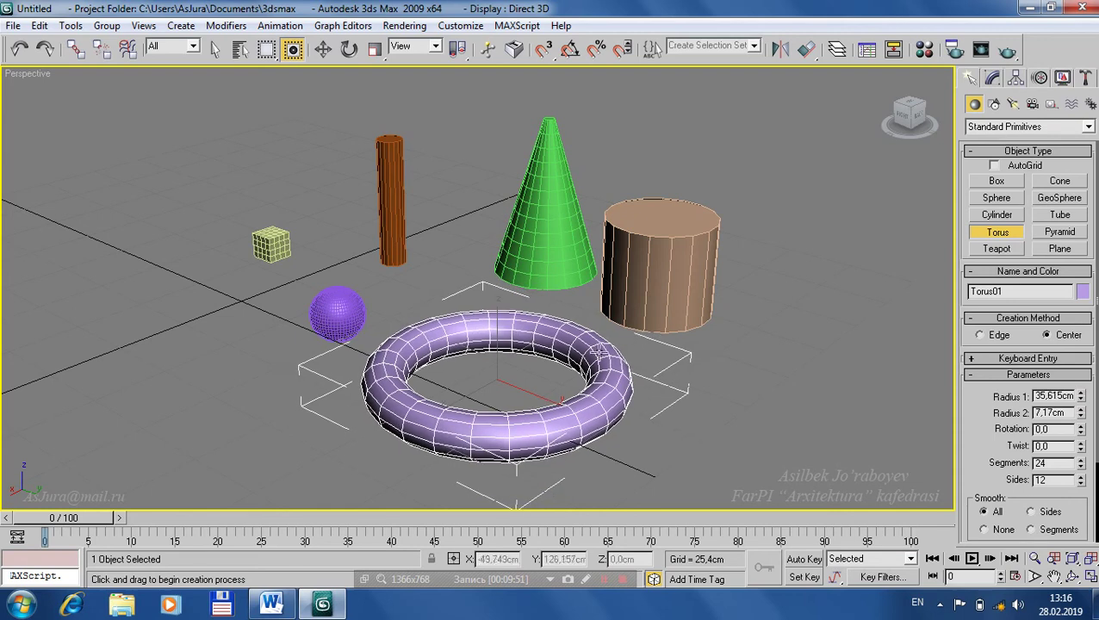
{"action": "double_click", "coordinate": [1054, 396]}
{"action": "type", "text": "35"}
{"action": "key", "text": "Return"}
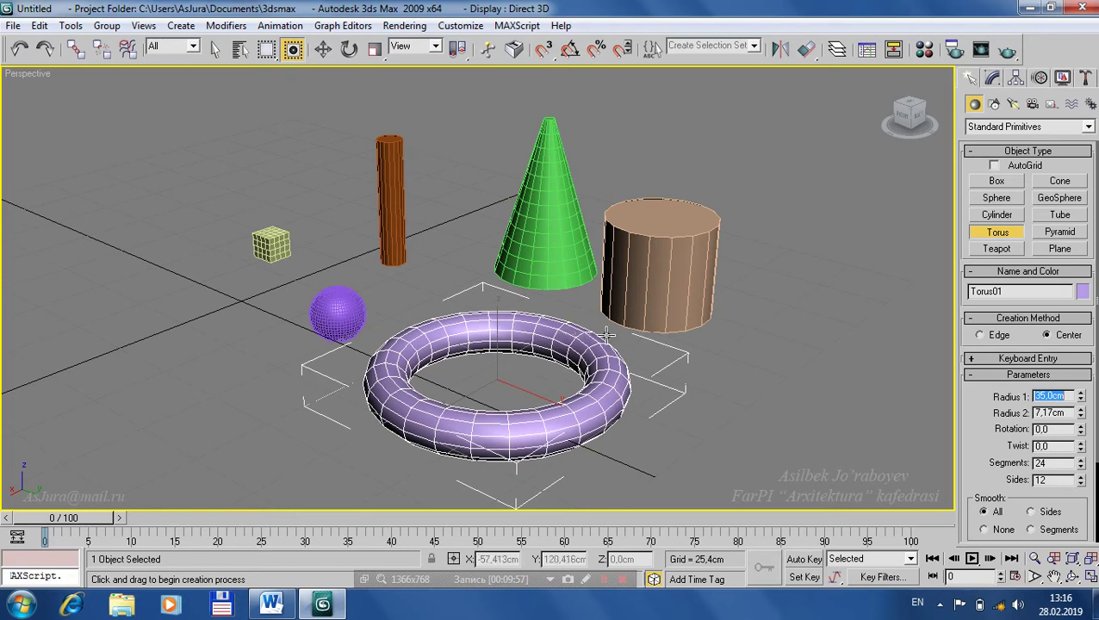
{"action": "left_click_drag", "start_coordinate": [1082, 415], "coordinate": [1081, 405]}
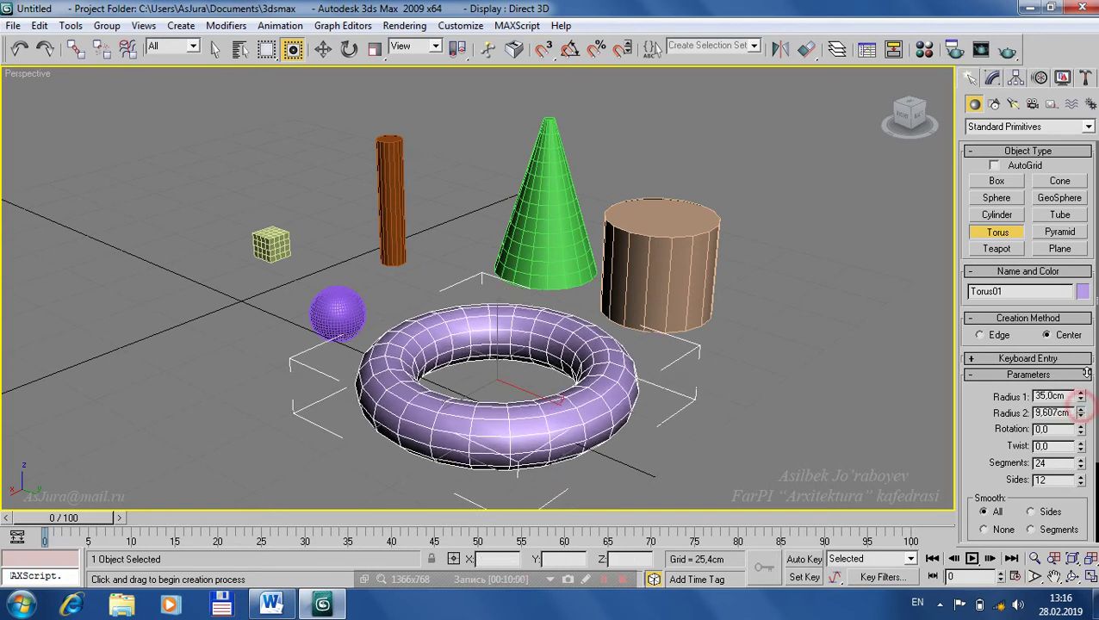
{"action": "double_click", "coordinate": [1056, 414]}
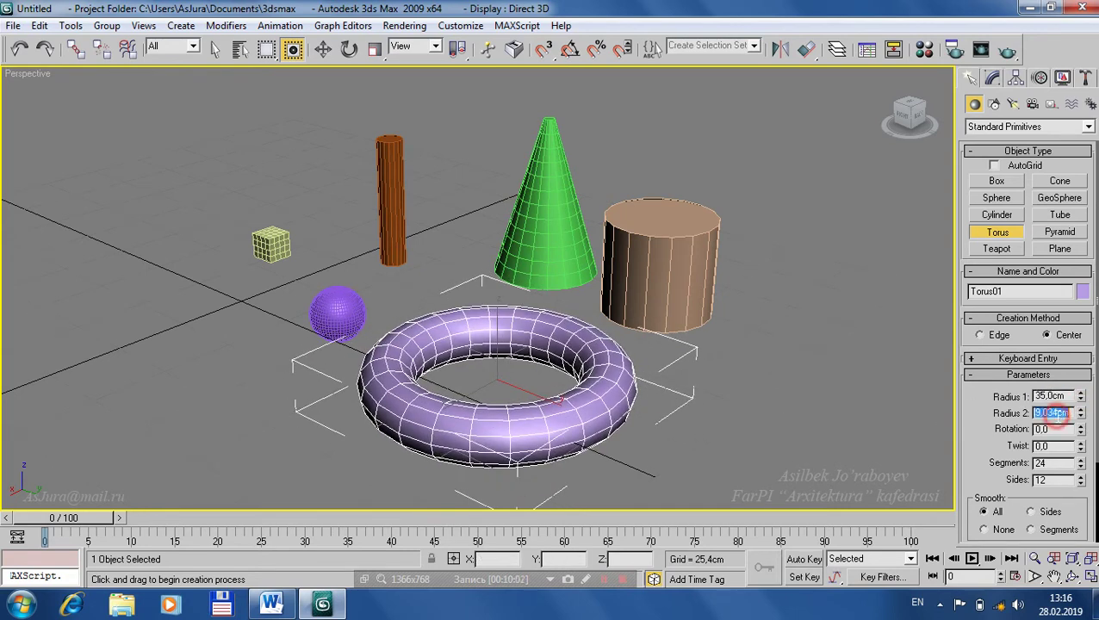
{"action": "type", "text": "6"}
{"action": "key", "text": "Return"}
{"action": "key", "text": "w"}
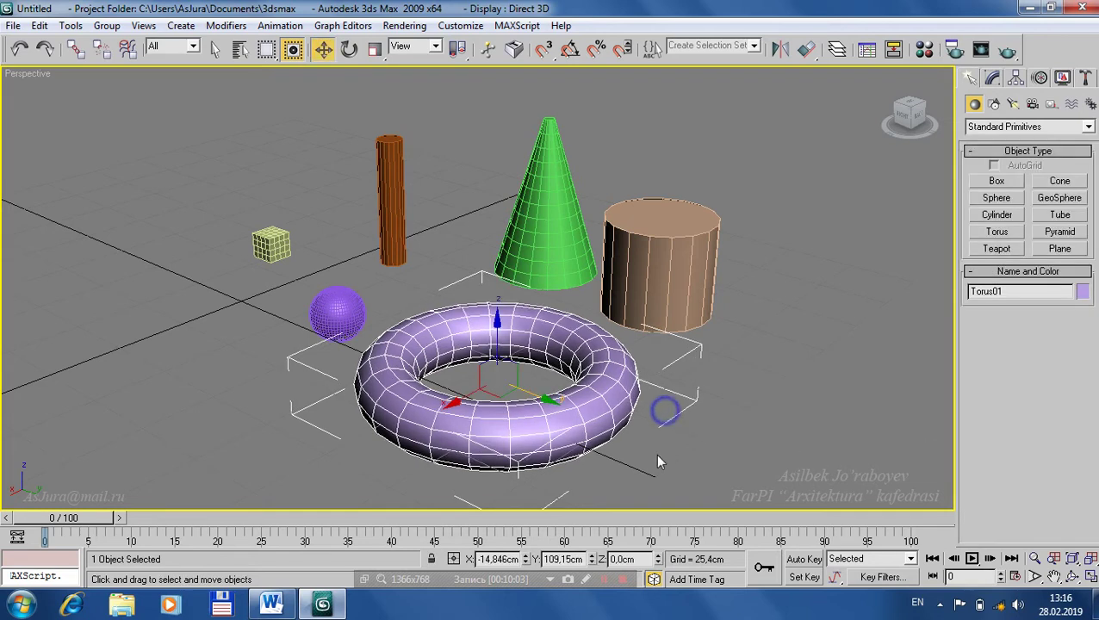
{"action": "scroll", "coordinate": [570, 399], "scroll_direction": "down", "scroll_amount": 5}
{"action": "scroll", "coordinate": [499, 370], "scroll_direction": "up", "scroll_amount": 5}
{"action": "scroll", "coordinate": [519, 231], "scroll_direction": "down", "scroll_amount": 4}
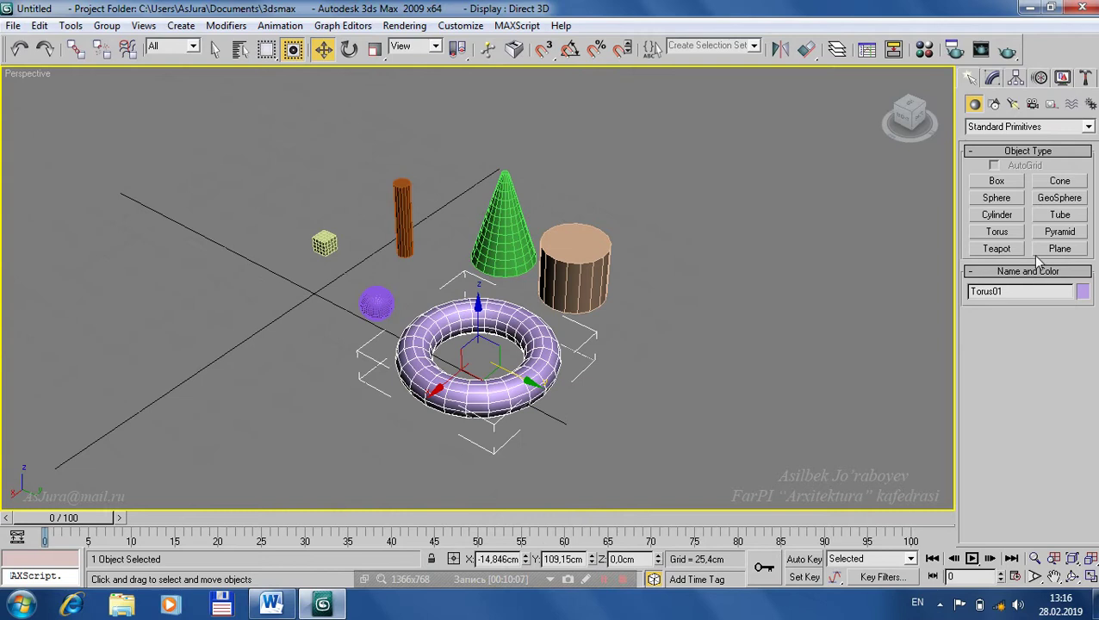
Draw a teapot in front of the cylinder, beside the torus.
{"action": "left_click", "coordinate": [997, 249]}
{"action": "middle_click_drag", "start_coordinate": [574, 382], "coordinate": [556, 416]}
{"action": "mouse_move", "coordinate": [555, 379]}
{"action": "middle_mouse_down", "text": "alt"}
{"action": "mouse_move", "coordinate": [567, 385]}
{"action": "mouse_move", "coordinate": [534, 373]}
{"action": "middle_mouse_up", "text": "alt"}
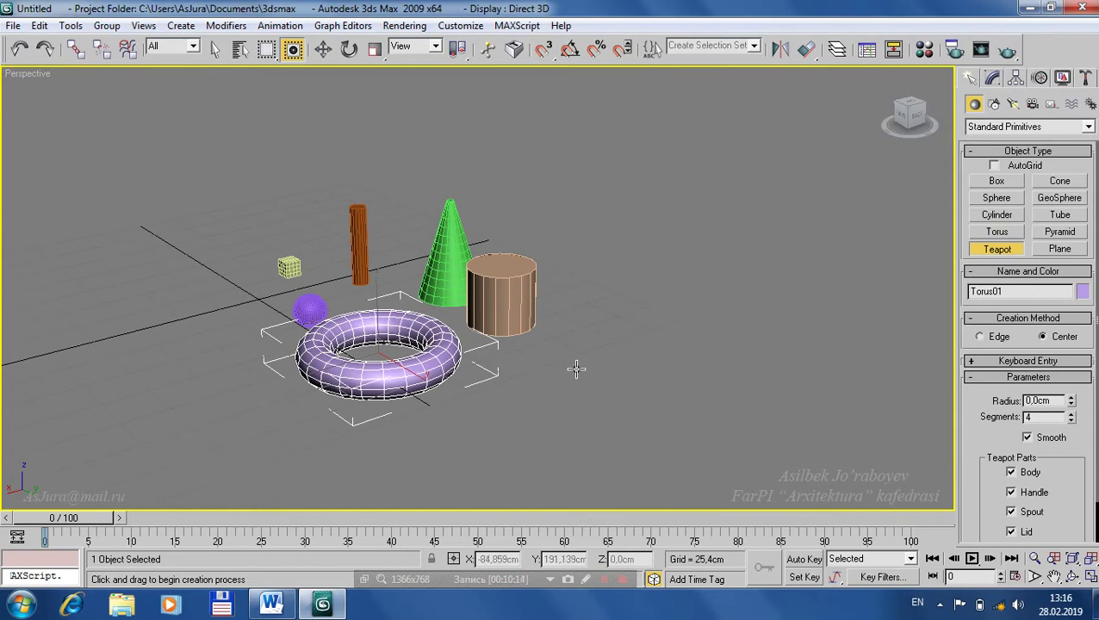
{"action": "left_click_drag", "start_coordinate": [572, 370], "coordinate": [626, 415]}
{"action": "key", "text": "w"}
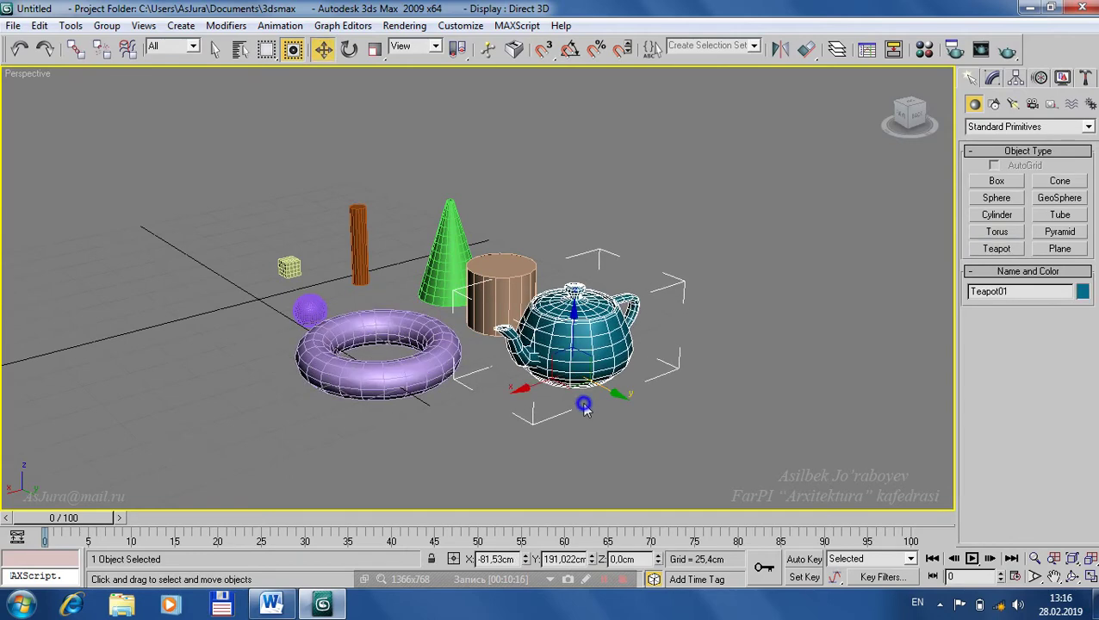
{"action": "mouse_move", "coordinate": [626, 415]}
{"action": "middle_mouse_down", "text": "alt"}
{"action": "mouse_move", "coordinate": [472, 375]}
{"action": "mouse_move", "coordinate": [663, 396]}
{"action": "middle_mouse_up", "text": "alt"}
Set the teapot's radius to 30 cm in the Modify panel.
{"action": "left_click", "coordinate": [994, 79]}
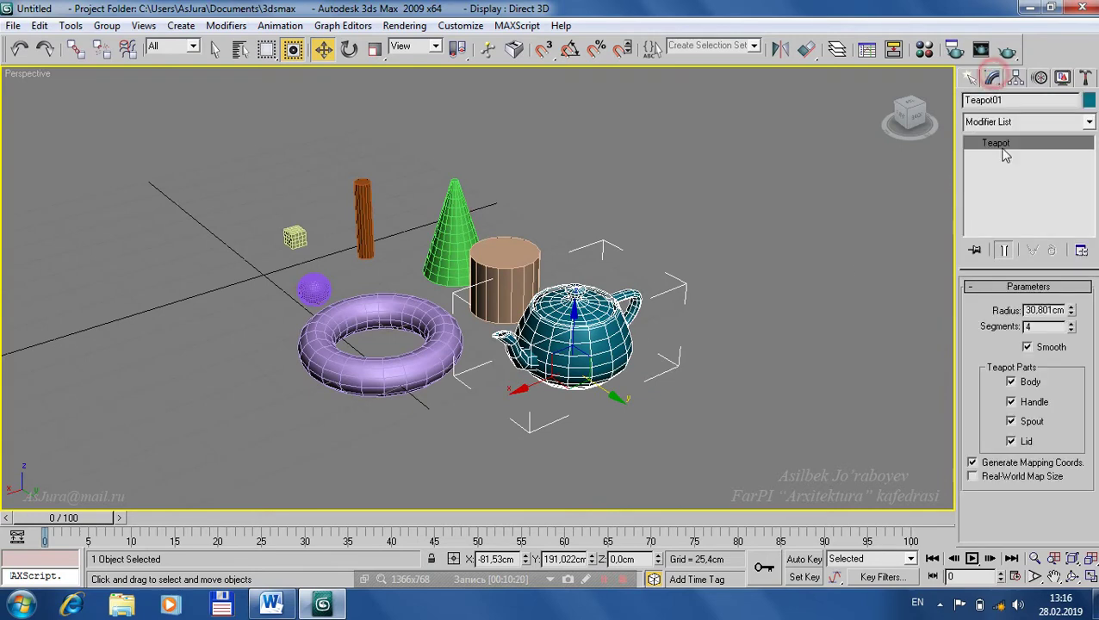
{"action": "left_click_drag", "start_coordinate": [1072, 312], "coordinate": [1072, 303]}
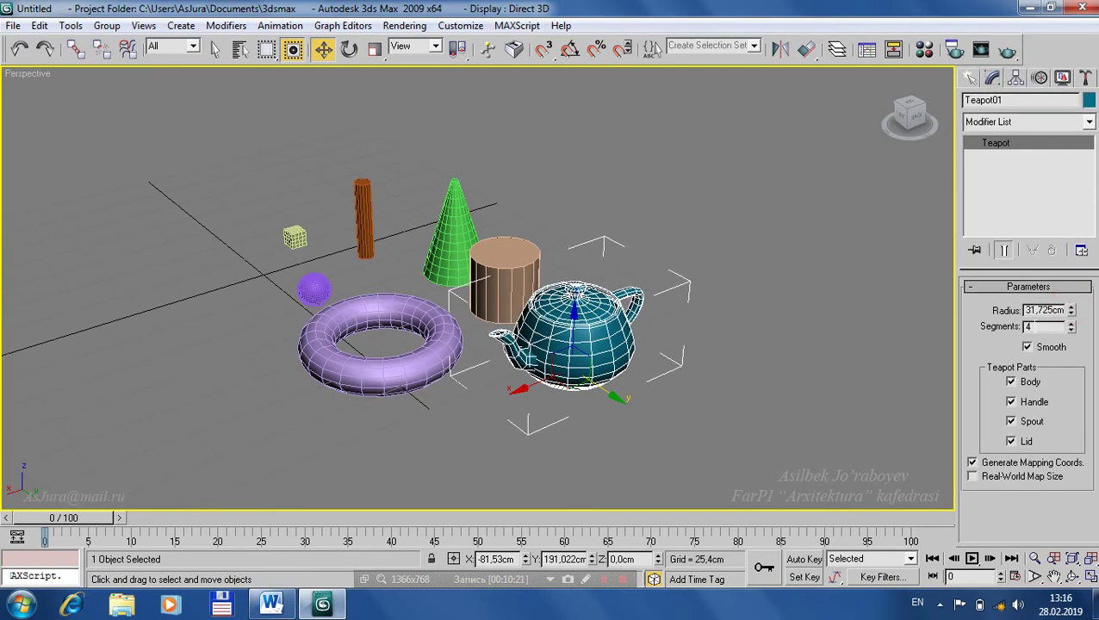
{"action": "middle_click_drag", "start_coordinate": [598, 412], "coordinate": [608, 295], "text": "alt"}
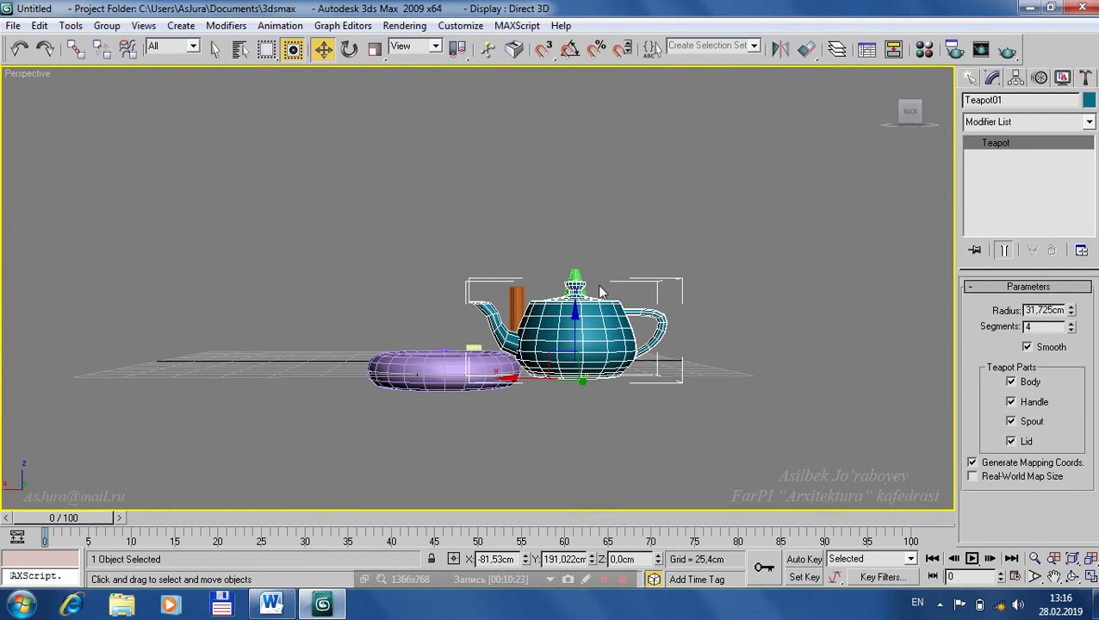
{"action": "middle_click_drag", "start_coordinate": [700, 327], "coordinate": [1092, 386], "text": "alt"}
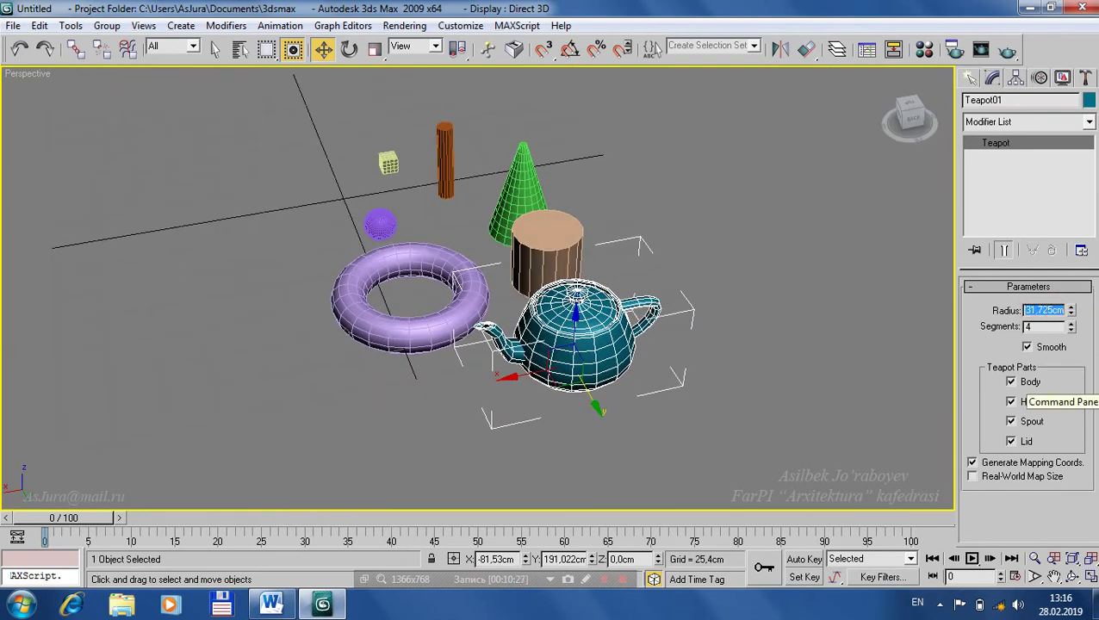
{"action": "type", "text": "30"}
{"action": "key", "text": "Return"}
Orbit and zoom around the teapot to inspect it, then reselect it.
{"action": "middle_click_drag", "start_coordinate": [613, 412], "coordinate": [624, 426], "text": "alt"}
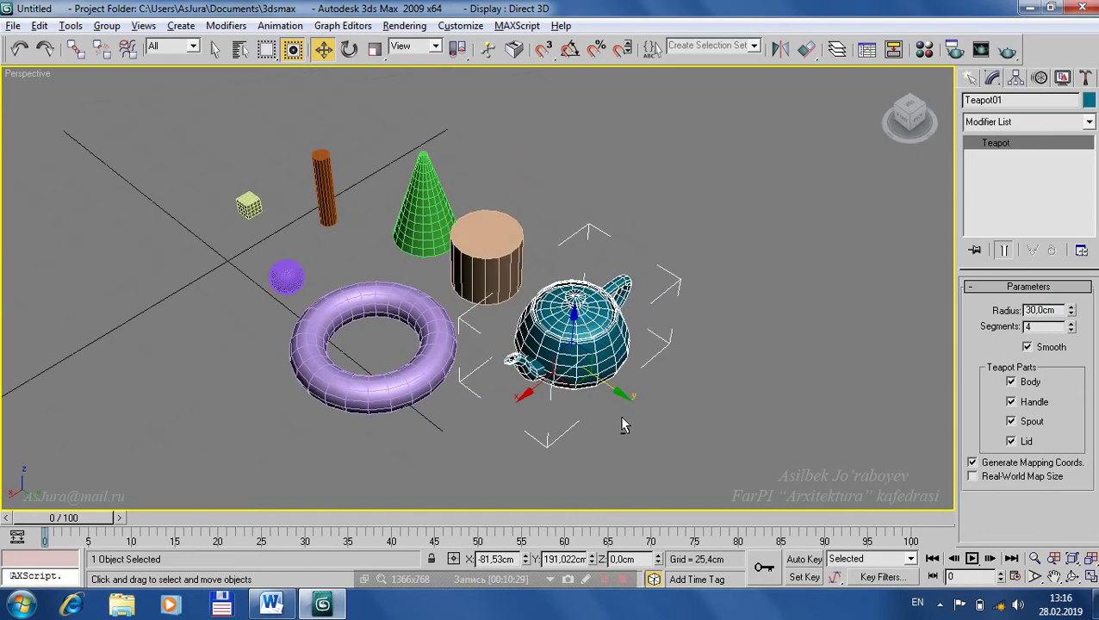
{"action": "middle_click_drag", "start_coordinate": [674, 367], "coordinate": [597, 341], "text": "alt"}
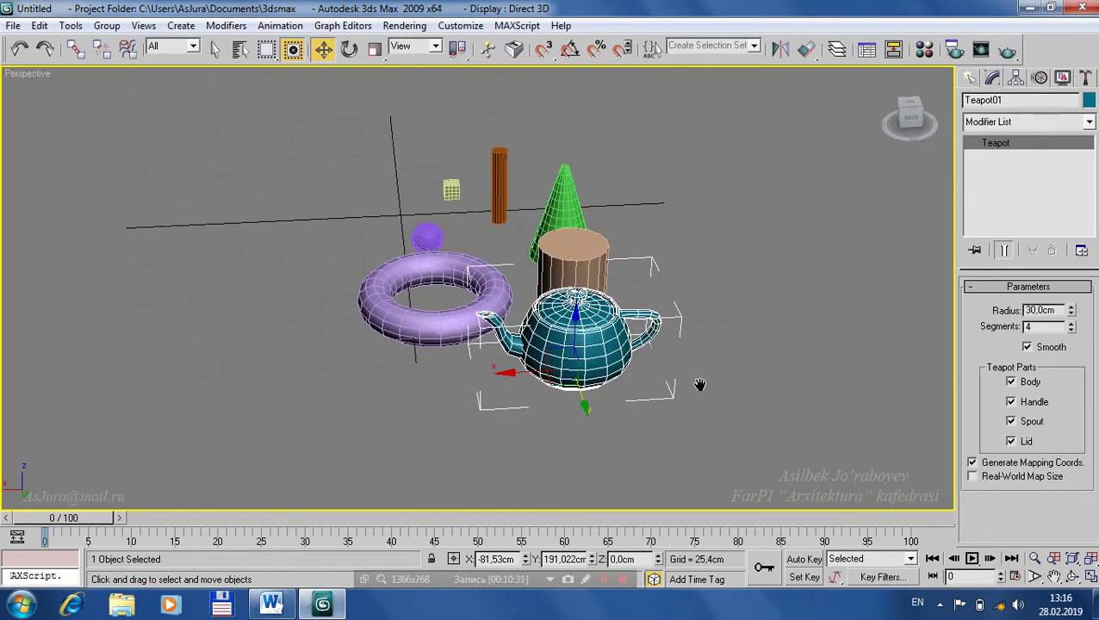
{"action": "scroll", "coordinate": [697, 395], "scroll_direction": "up", "scroll_amount": 1}
{"action": "scroll", "coordinate": [741, 379], "scroll_direction": "up", "scroll_amount": 3}
{"action": "scroll", "coordinate": [795, 365], "scroll_direction": "up", "scroll_amount": 2}
{"action": "scroll", "coordinate": [638, 328], "scroll_direction": "down", "scroll_amount": 3}
{"action": "middle_click_drag", "start_coordinate": [638, 328], "coordinate": [652, 329], "text": "alt"}
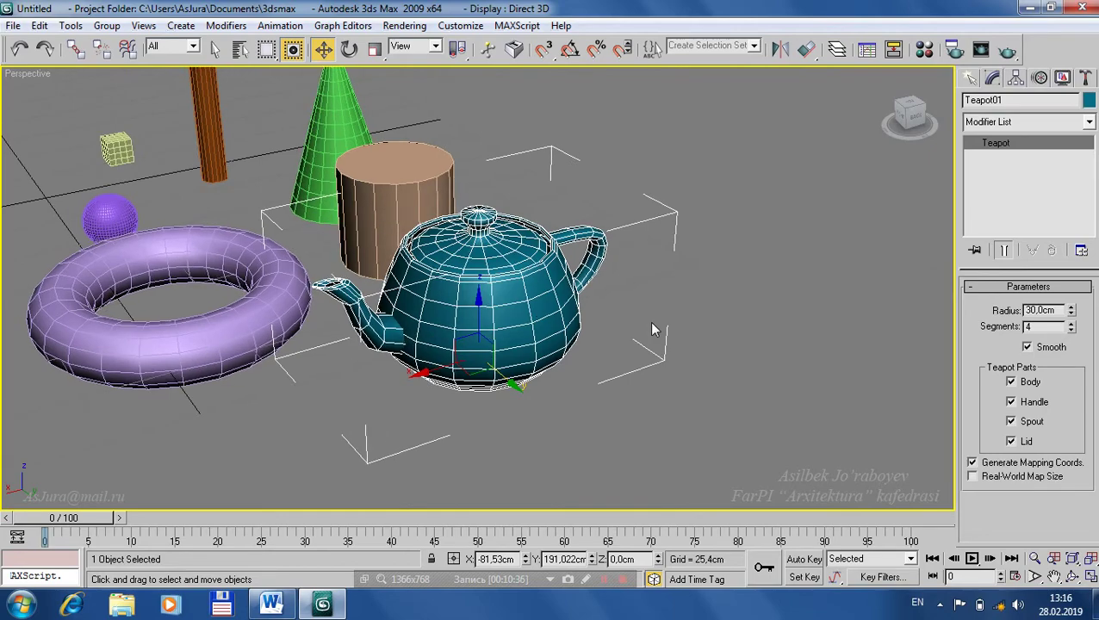
{"action": "scroll", "coordinate": [654, 343], "scroll_direction": "up", "scroll_amount": 2}
{"action": "mouse_move", "coordinate": [609, 328]}
{"action": "middle_mouse_down", "text": "alt"}
{"action": "mouse_move", "coordinate": [655, 366]}
{"action": "mouse_move", "coordinate": [584, 334]}
{"action": "mouse_move", "coordinate": [592, 231]}
{"action": "mouse_move", "coordinate": [463, 267]}
{"action": "middle_mouse_up", "text": "alt"}
{"action": "left_click", "coordinate": [689, 348]}
{"action": "left_click", "coordinate": [455, 291]}
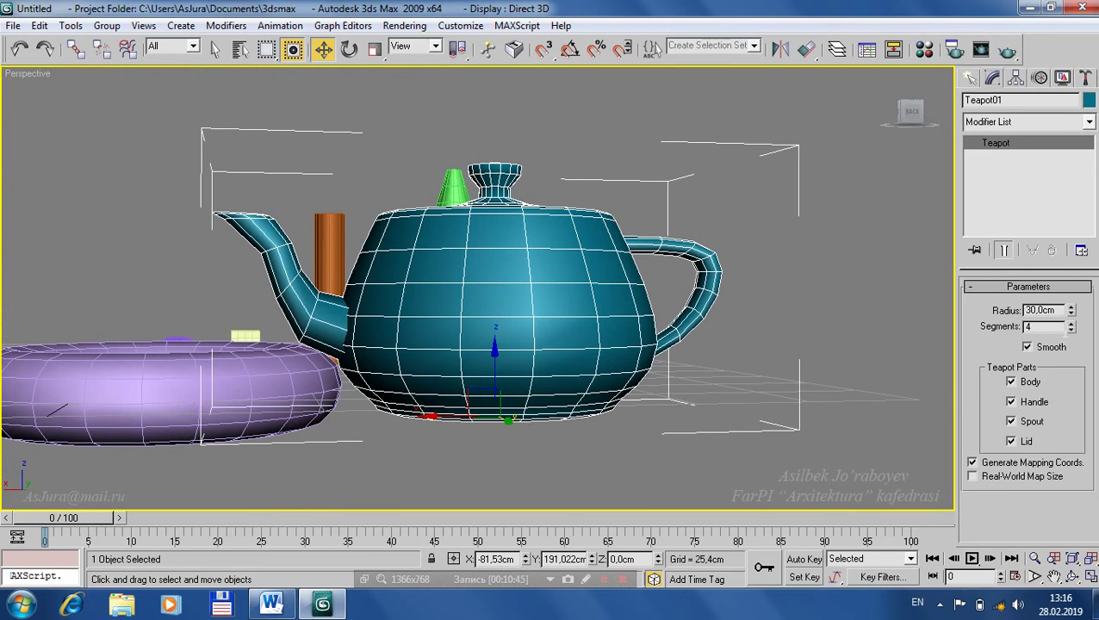
Raise the teapot's segment count and hide edged faces to view it smoothly shaded.
{"action": "left_click", "coordinate": [1072, 329]}
{"action": "left_click", "coordinate": [1072, 329]}
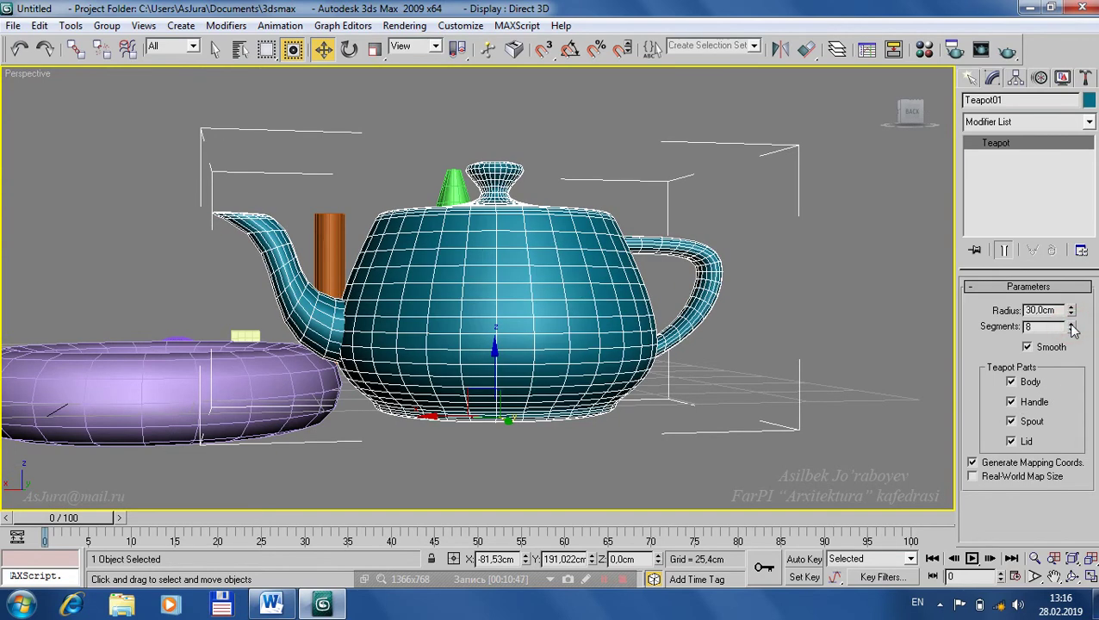
{"action": "left_click", "coordinate": [1072, 329]}
{"action": "left_click", "coordinate": [1072, 329]}
{"action": "left_click", "coordinate": [1072, 329]}
{"action": "left_click", "coordinate": [1072, 329]}
{"action": "left_click", "coordinate": [773, 289]}
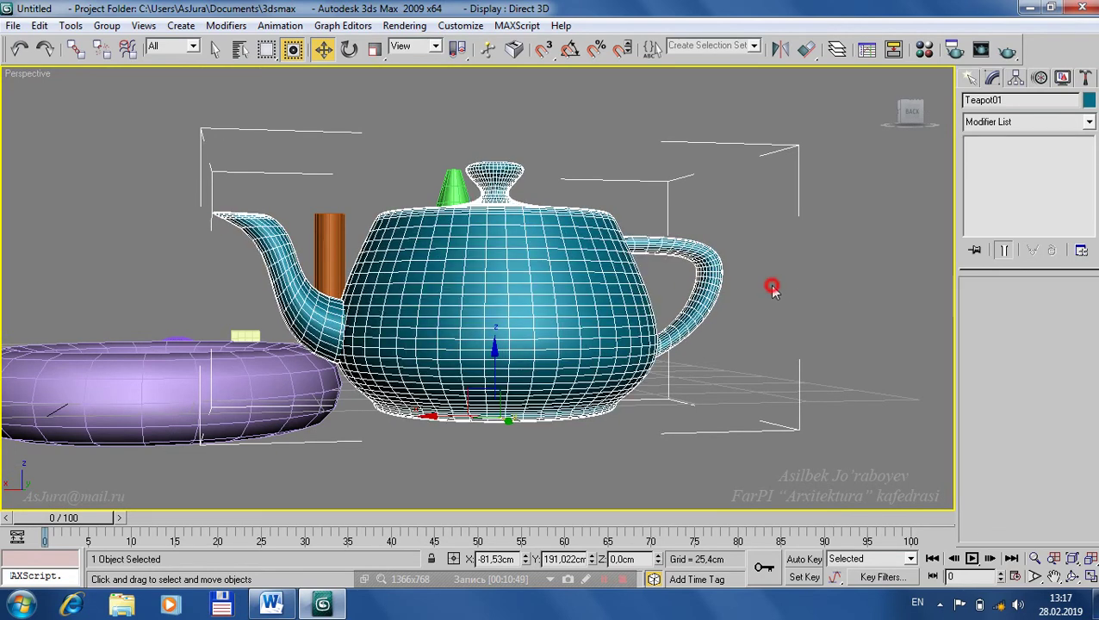
{"action": "key", "text": "F4"}
{"action": "mouse_move", "coordinate": [298, 273]}
{"action": "middle_mouse_down", "text": "alt"}
{"action": "mouse_move", "coordinate": [728, 345]}
{"action": "mouse_move", "coordinate": [802, 302]}
{"action": "mouse_move", "coordinate": [712, 321]}
{"action": "mouse_move", "coordinate": [579, 322]}
{"action": "mouse_move", "coordinate": [410, 299]}
{"action": "mouse_move", "coordinate": [376, 330]}
{"action": "mouse_move", "coordinate": [442, 330]}
{"action": "mouse_move", "coordinate": [470, 226]}
{"action": "middle_mouse_up", "text": "alt"}
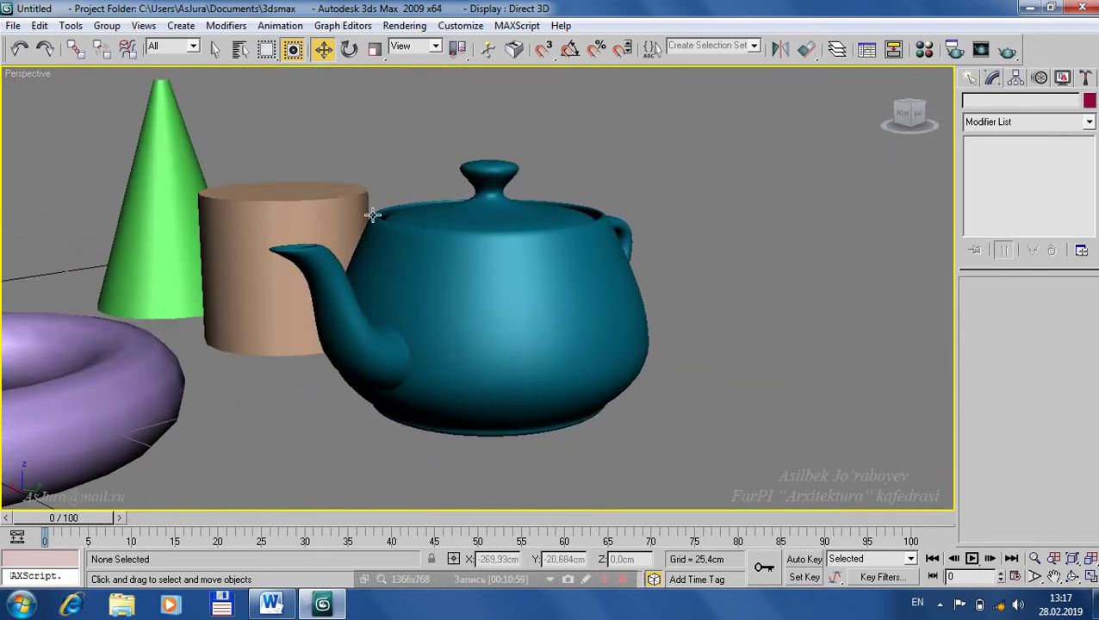
Drop the teapot's segments to 1, then 2, with edged faces shown.
{"action": "left_click", "coordinate": [592, 342]}
{"action": "right_click", "coordinate": [1072, 331]}
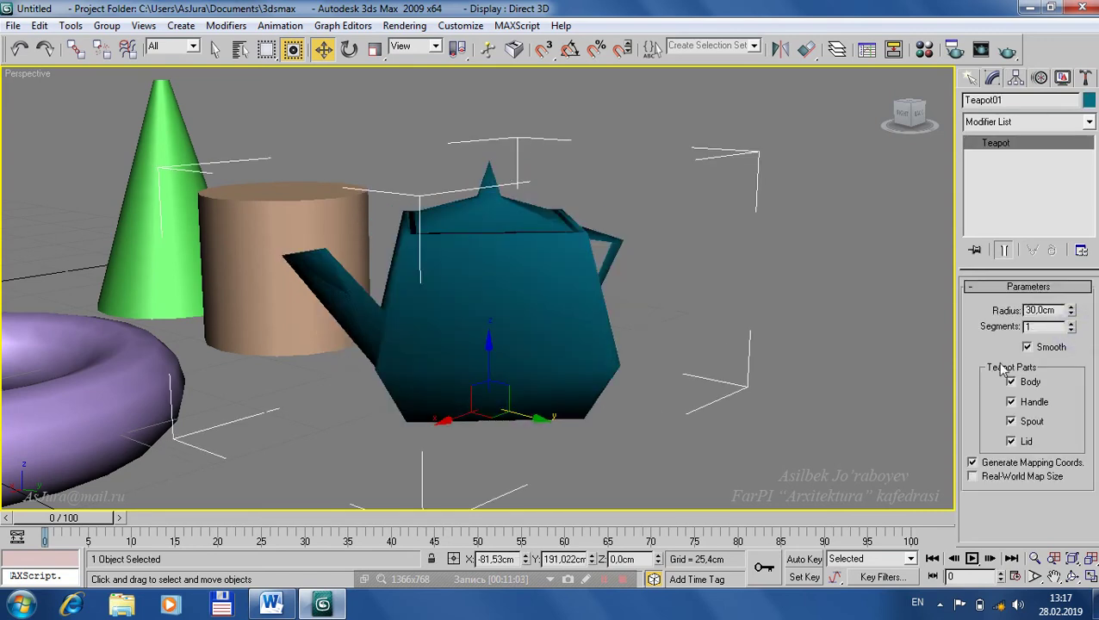
{"action": "mouse_move", "coordinate": [605, 348]}
{"action": "middle_mouse_down", "text": "alt"}
{"action": "mouse_move", "coordinate": [552, 400]}
{"action": "mouse_move", "coordinate": [510, 336]}
{"action": "mouse_move", "coordinate": [554, 336]}
{"action": "middle_mouse_up", "text": "alt"}
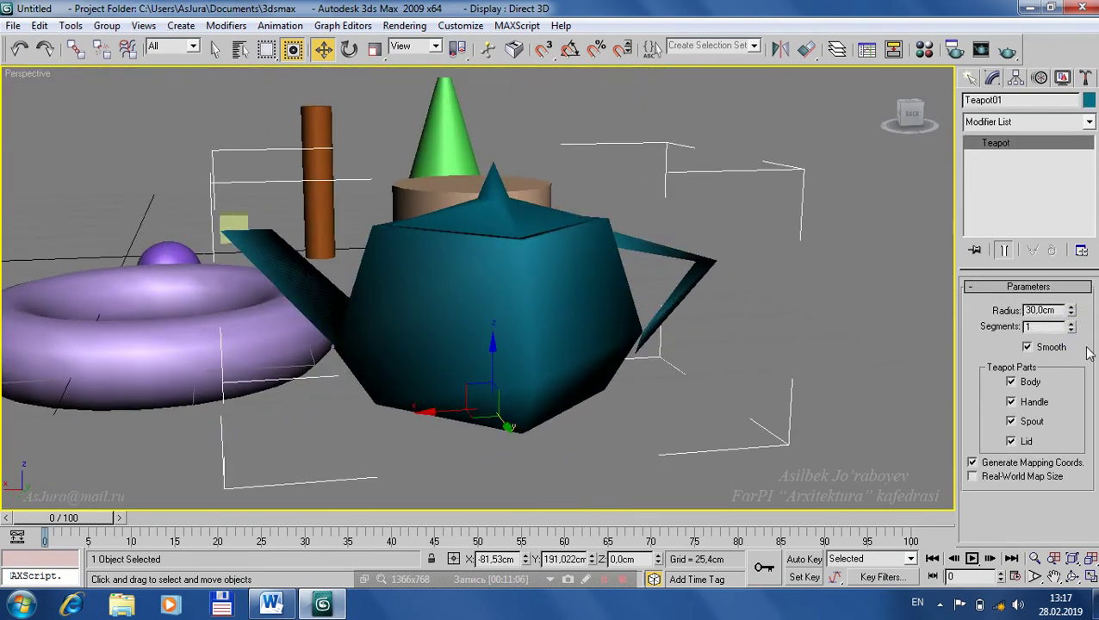
{"action": "left_click", "coordinate": [1073, 330]}
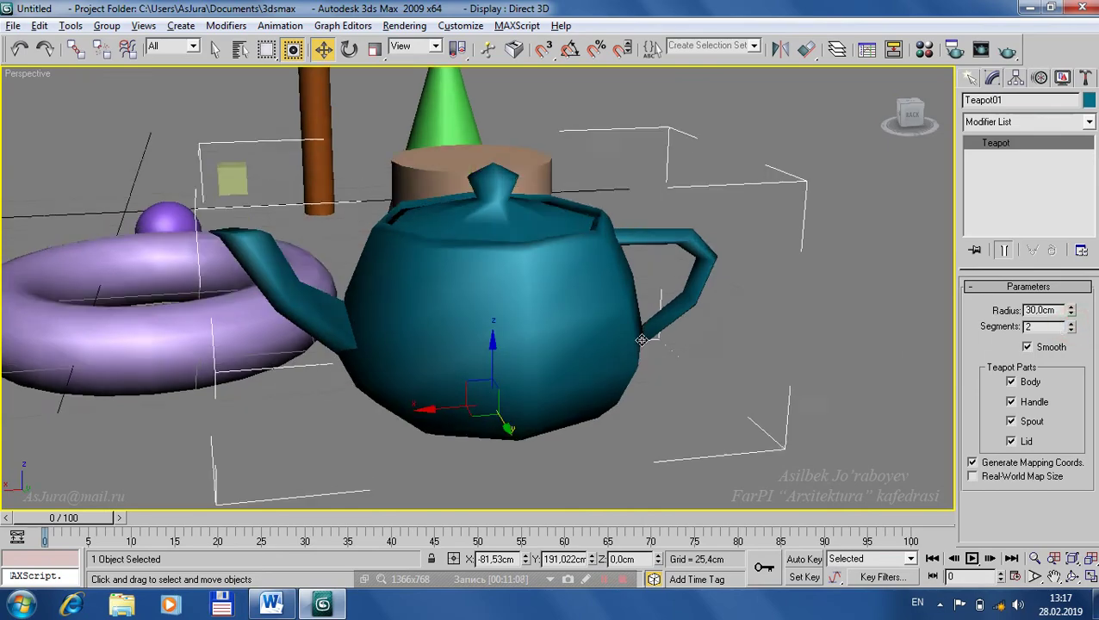
{"action": "key", "text": "F4"}
{"action": "mouse_move", "coordinate": [574, 319]}
{"action": "middle_mouse_down", "text": "alt"}
{"action": "mouse_move", "coordinate": [558, 329]}
{"action": "mouse_move", "coordinate": [633, 347]}
{"action": "mouse_move", "coordinate": [731, 295]}
{"action": "mouse_move", "coordinate": [530, 216]}
{"action": "mouse_move", "coordinate": [630, 265]}
{"action": "middle_mouse_up", "text": "alt"}
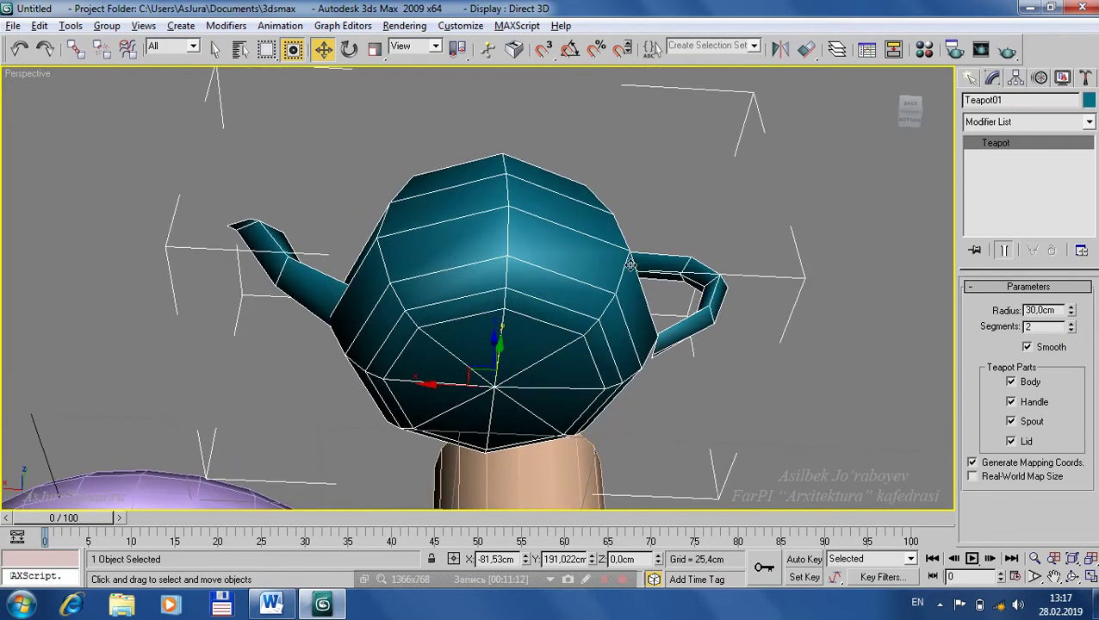
Step the teapot's segments up to 10.
{"action": "left_click", "coordinate": [1073, 324]}
{"action": "left_click", "coordinate": [1073, 324]}
{"action": "left_click", "coordinate": [1072, 324]}
{"action": "left_click", "coordinate": [1072, 324]}
{"action": "left_click", "coordinate": [1072, 324]}
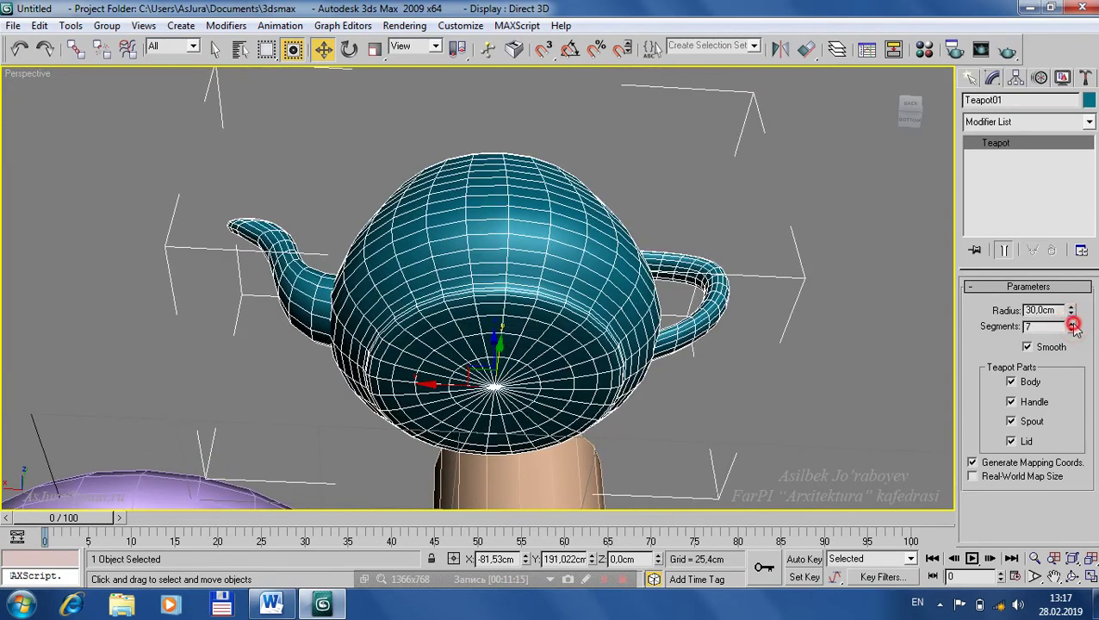
{"action": "left_click", "coordinate": [1072, 324]}
{"action": "left_click", "coordinate": [765, 325]}
{"action": "left_click", "coordinate": [598, 294]}
{"action": "middle_click_drag", "start_coordinate": [599, 294], "coordinate": [582, 338], "text": "alt"}
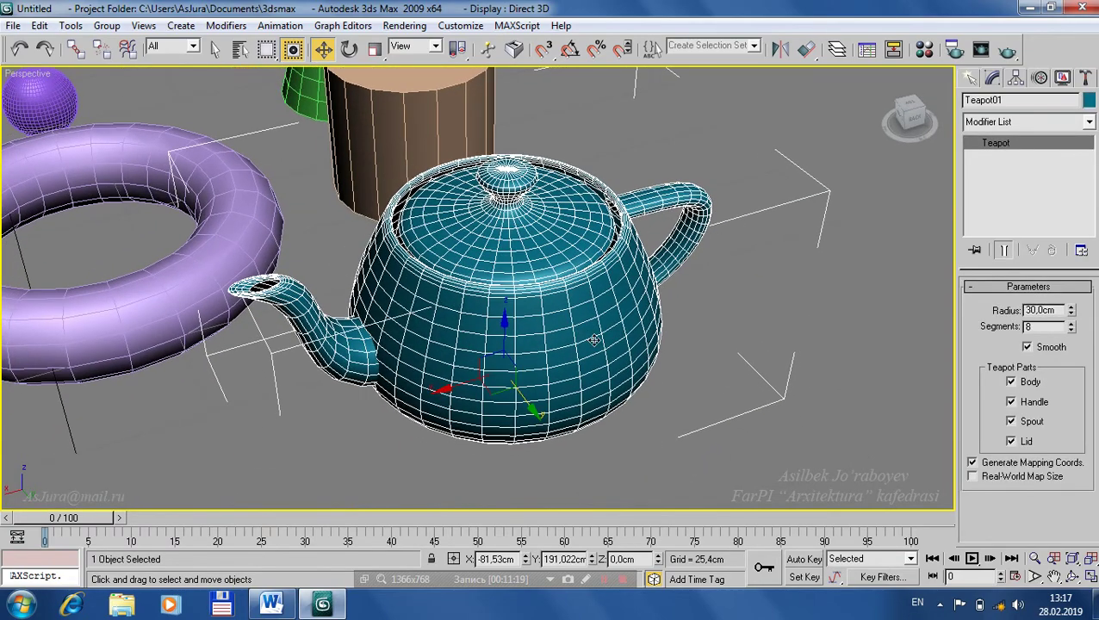
{"action": "left_click", "coordinate": [1072, 323]}
{"action": "left_click", "coordinate": [1072, 324]}
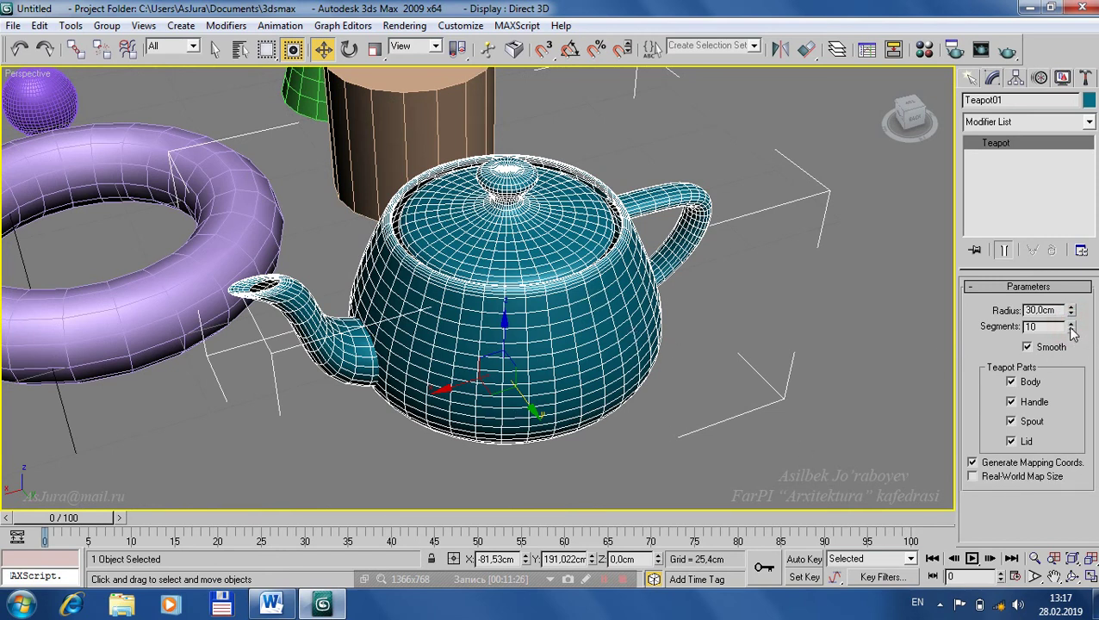
Deselect the teapot, hide edged faces and zoom out over the whole scene.
{"action": "left_click", "coordinate": [726, 360]}
{"action": "mouse_move", "coordinate": [619, 350]}
{"action": "middle_mouse_down", "text": "alt"}
{"action": "mouse_move", "coordinate": [523, 304]}
{"action": "mouse_move", "coordinate": [591, 265]}
{"action": "mouse_move", "coordinate": [630, 263]}
{"action": "mouse_move", "coordinate": [552, 314]}
{"action": "middle_mouse_up", "text": "alt"}
{"action": "key", "text": "F4"}
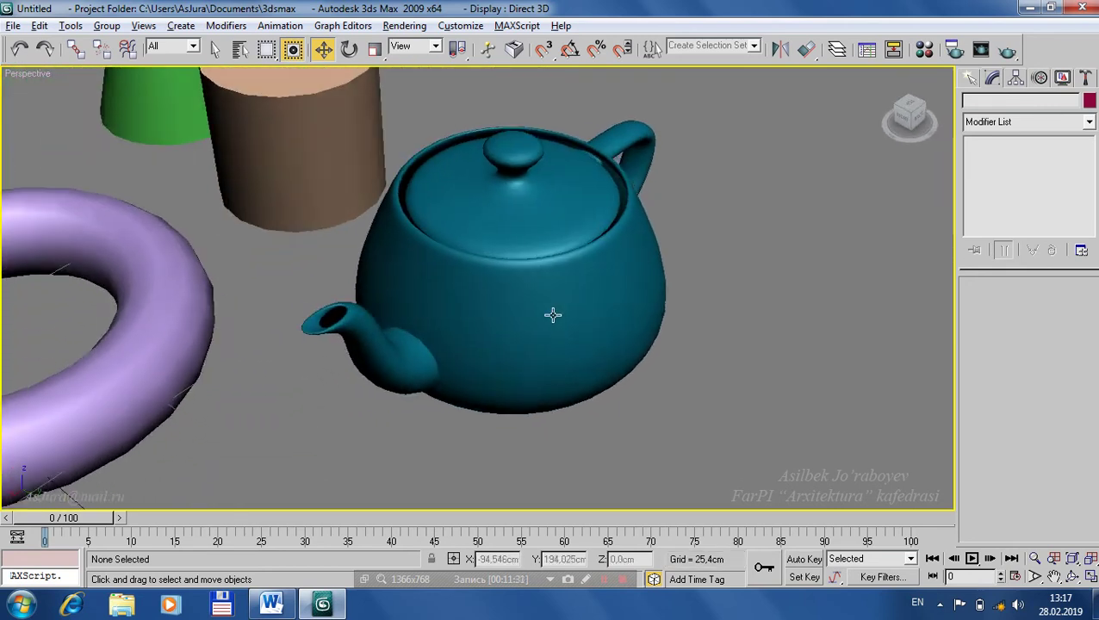
{"action": "scroll", "coordinate": [538, 315], "scroll_direction": "down", "scroll_amount": 5}
{"action": "left_click", "coordinate": [968, 77]}
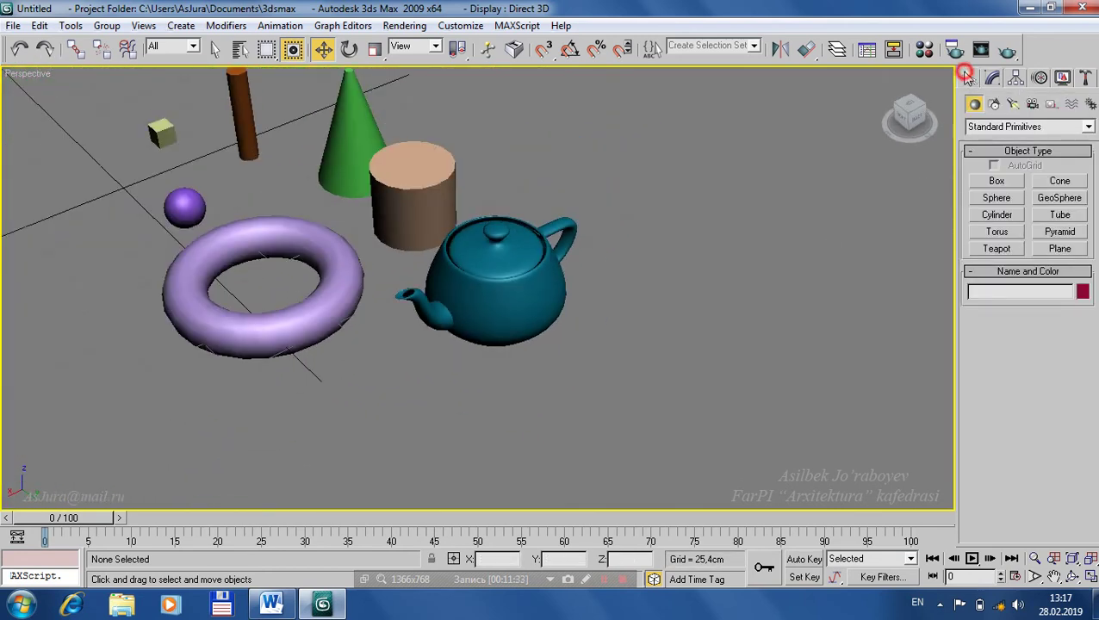
Add a tube about 54 cm tall right of the teapot and a 48.6 cm pyramid beside it.
{"action": "left_click", "coordinate": [1058, 217]}
{"action": "left_click_drag", "start_coordinate": [597, 368], "coordinate": [646, 371]}
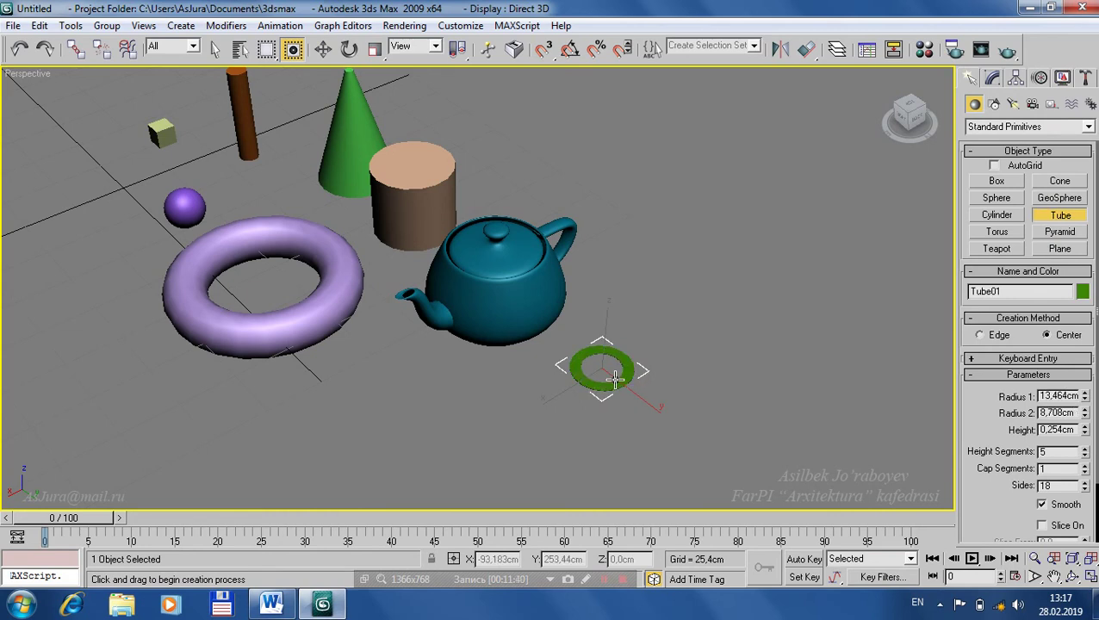
{"action": "left_click", "coordinate": [613, 241]}
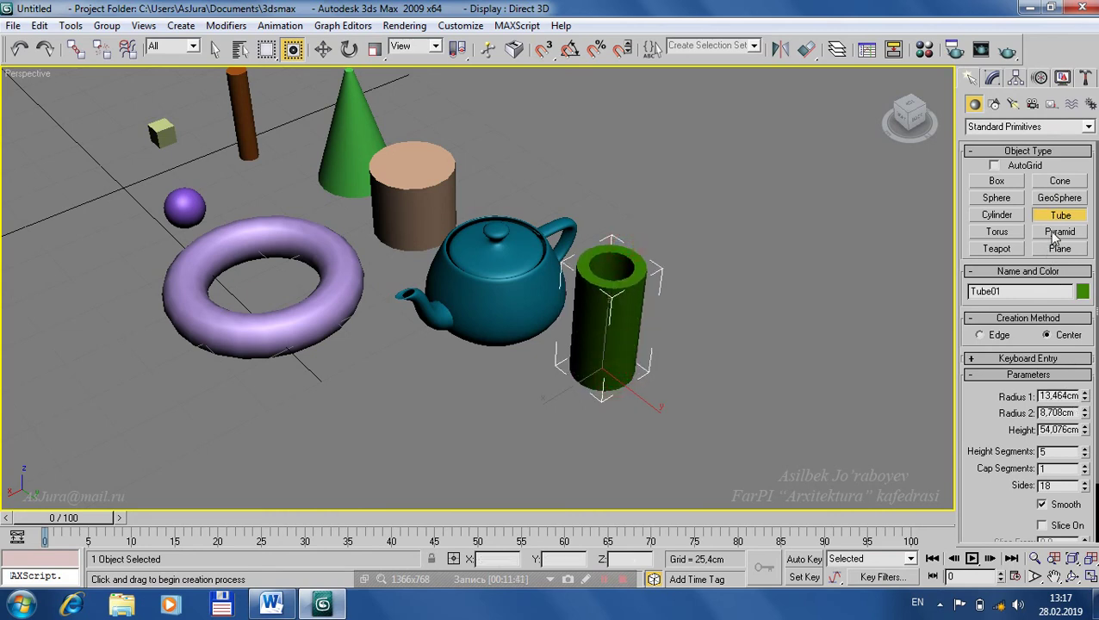
{"action": "left_click", "coordinate": [1056, 234]}
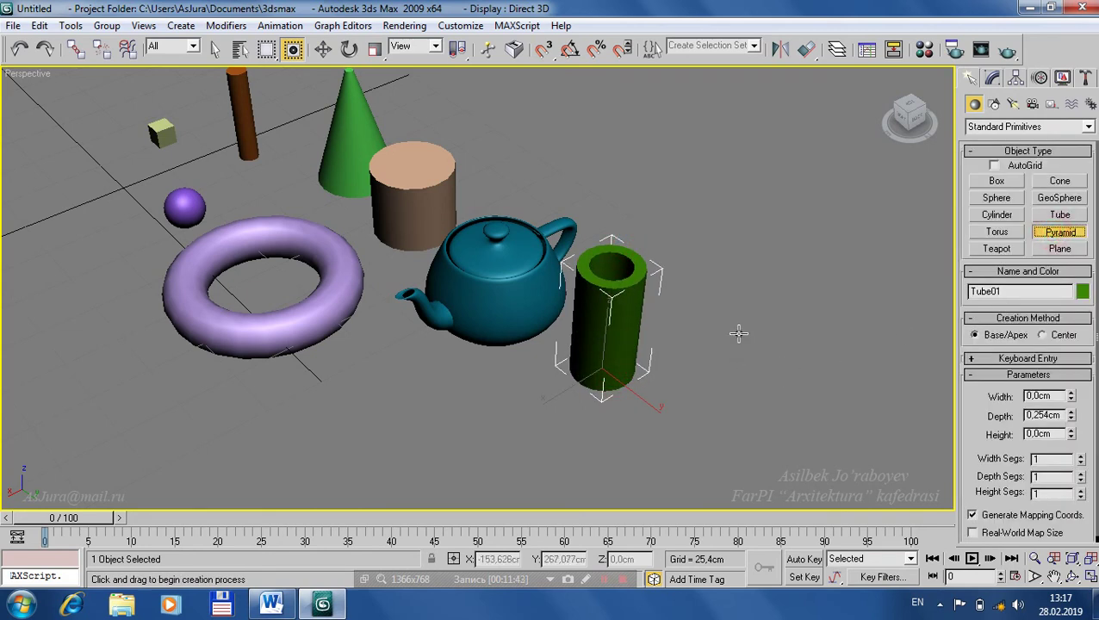
{"action": "left_click_drag", "start_coordinate": [738, 333], "coordinate": [750, 435]}
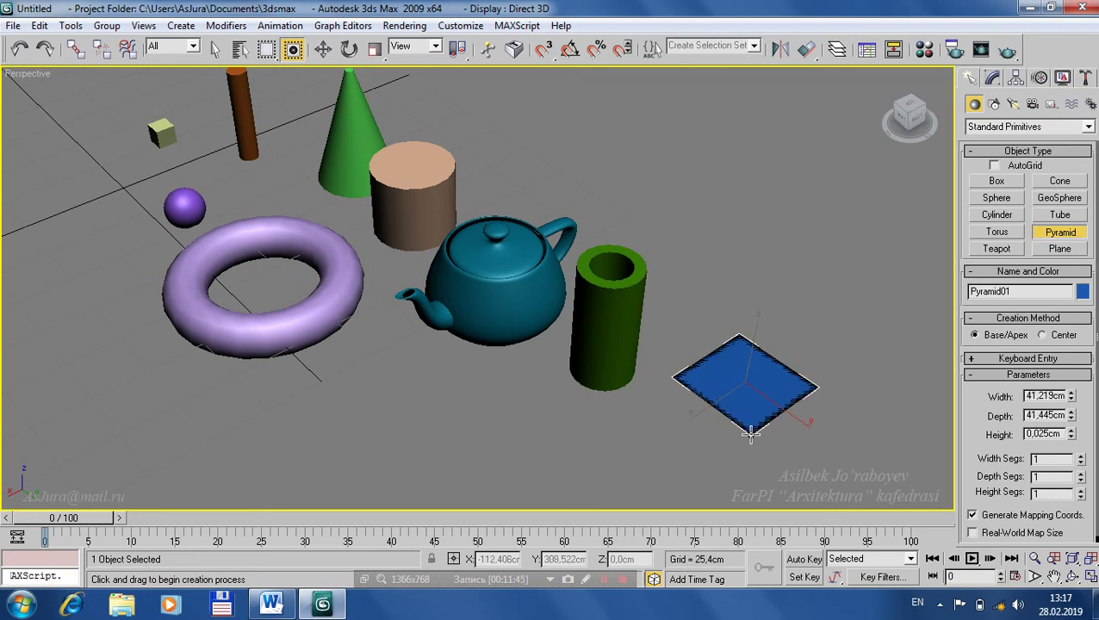
{"action": "left_click", "coordinate": [765, 319]}
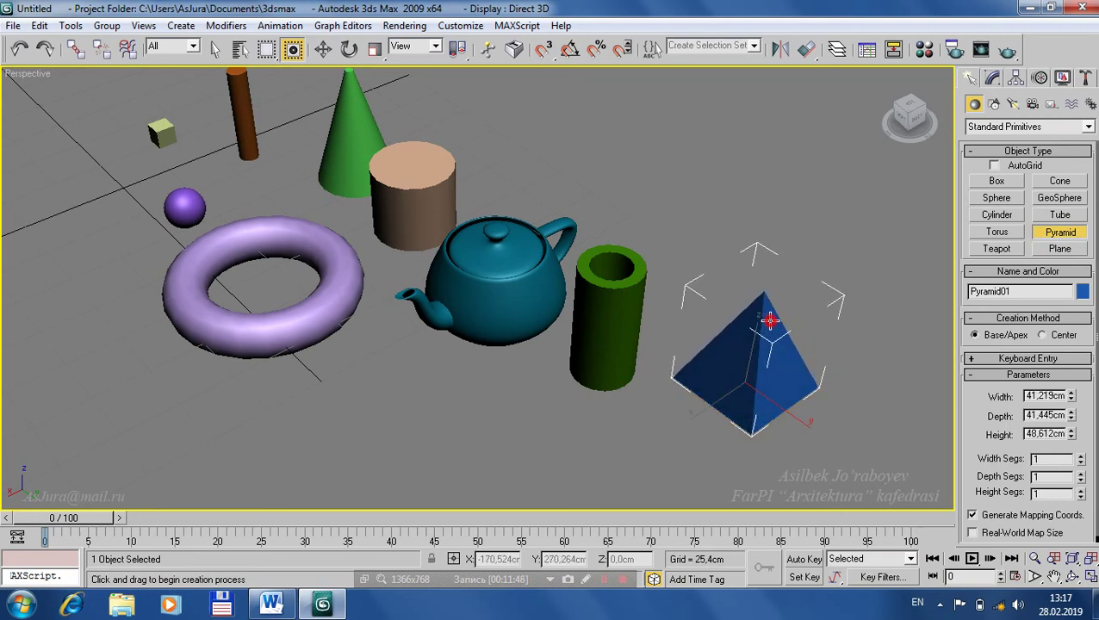
Draw a roughly 481 × 345 cm plane beneath all objects and show edged faces.
{"action": "left_click", "coordinate": [1060, 248]}
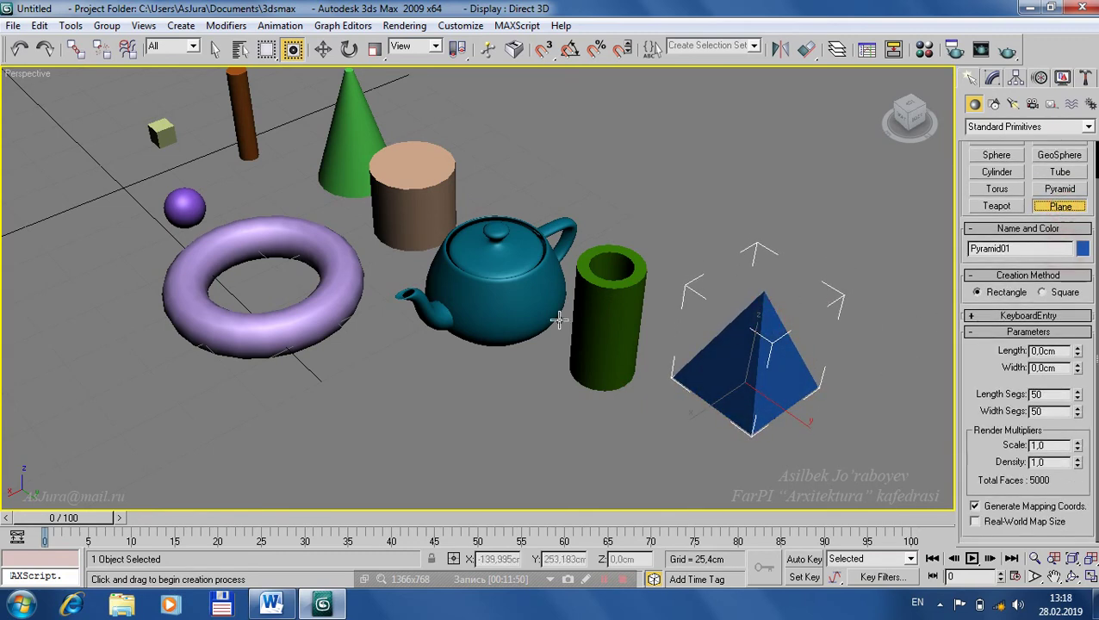
{"action": "middle_click_drag", "start_coordinate": [377, 273], "coordinate": [413, 276]}
{"action": "scroll", "coordinate": [413, 276], "scroll_direction": "down", "scroll_amount": 4}
{"action": "mouse_move", "coordinate": [179, 235]}
{"action": "left_mouse_down"}
{"action": "mouse_move", "coordinate": [731, 349]}
{"action": "mouse_move", "coordinate": [760, 394]}
{"action": "left_mouse_up"}
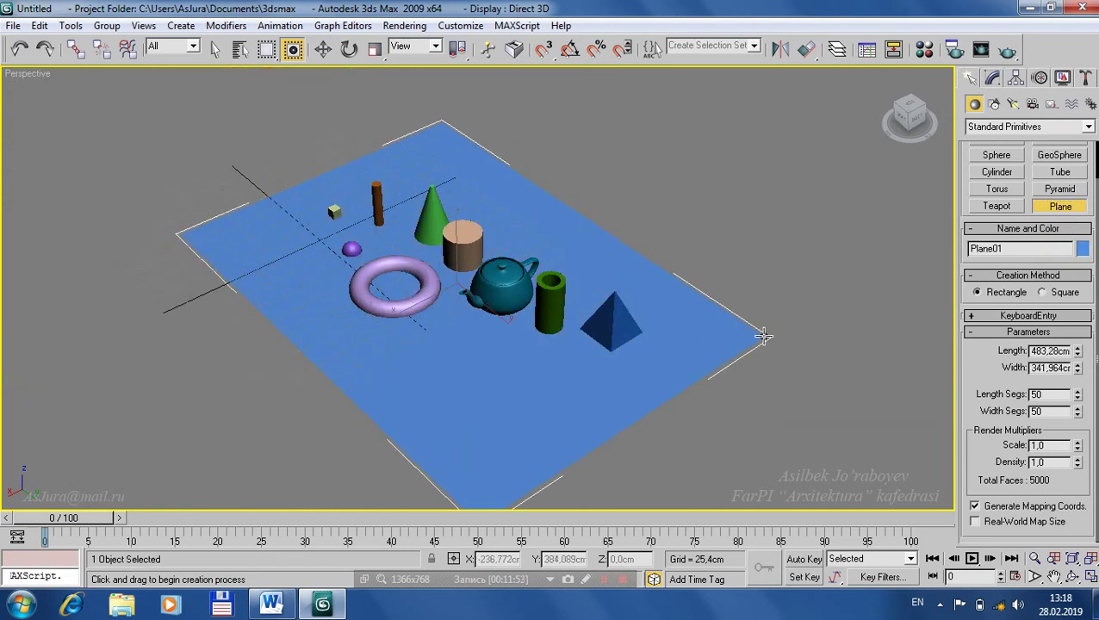
{"action": "right_click", "coordinate": [759, 394]}
{"action": "key", "text": "F4"}
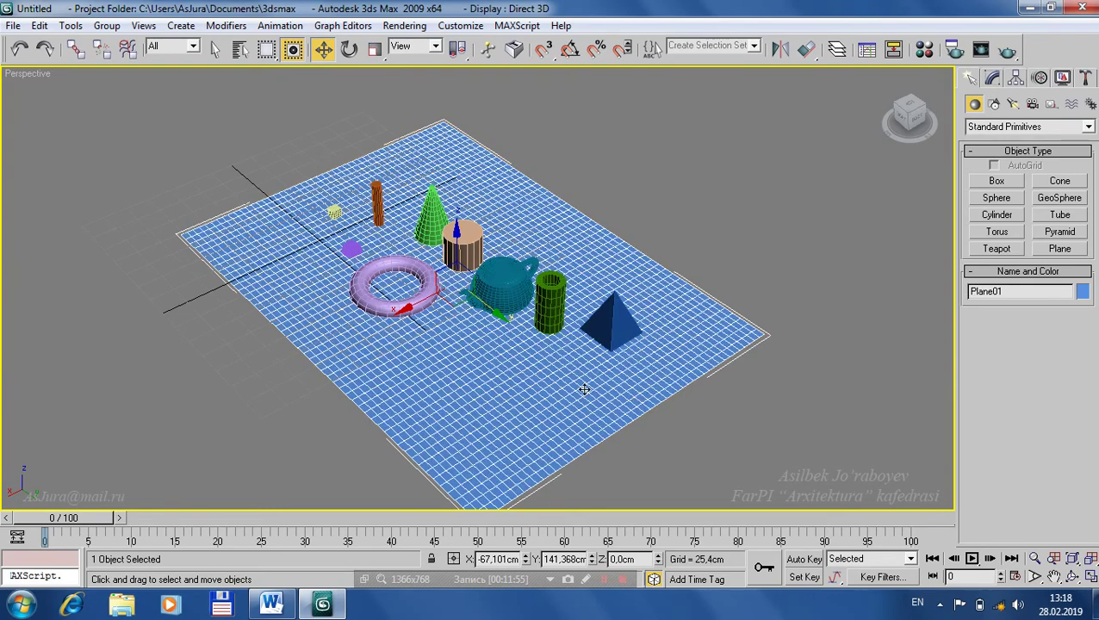
{"action": "middle_click_drag", "start_coordinate": [589, 403], "coordinate": [614, 384], "text": "alt"}
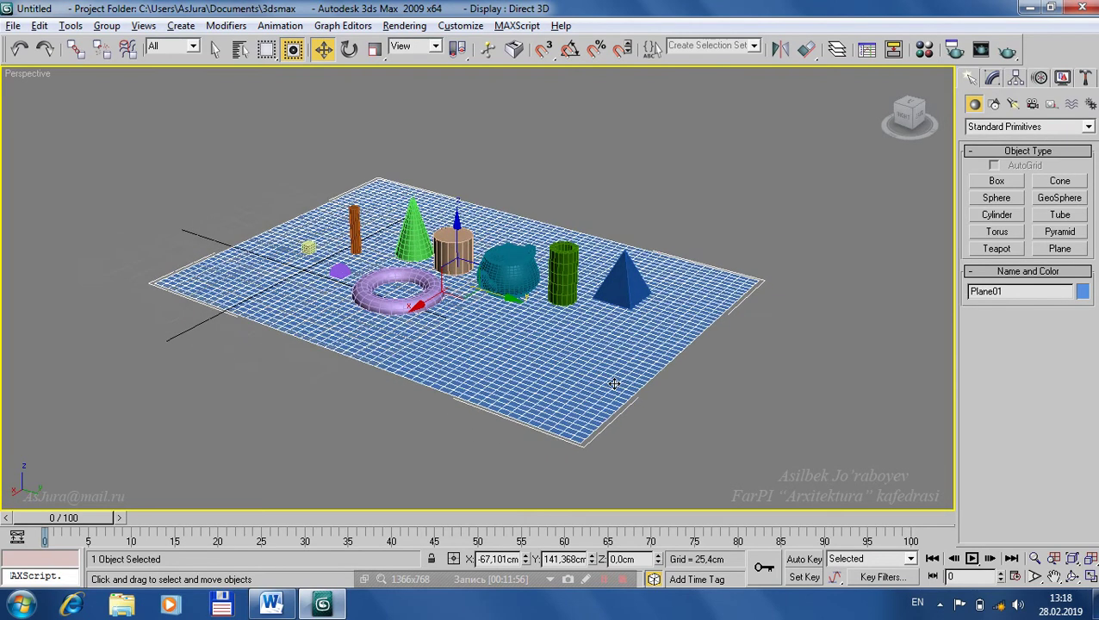
{"action": "left_click", "coordinate": [991, 77]}
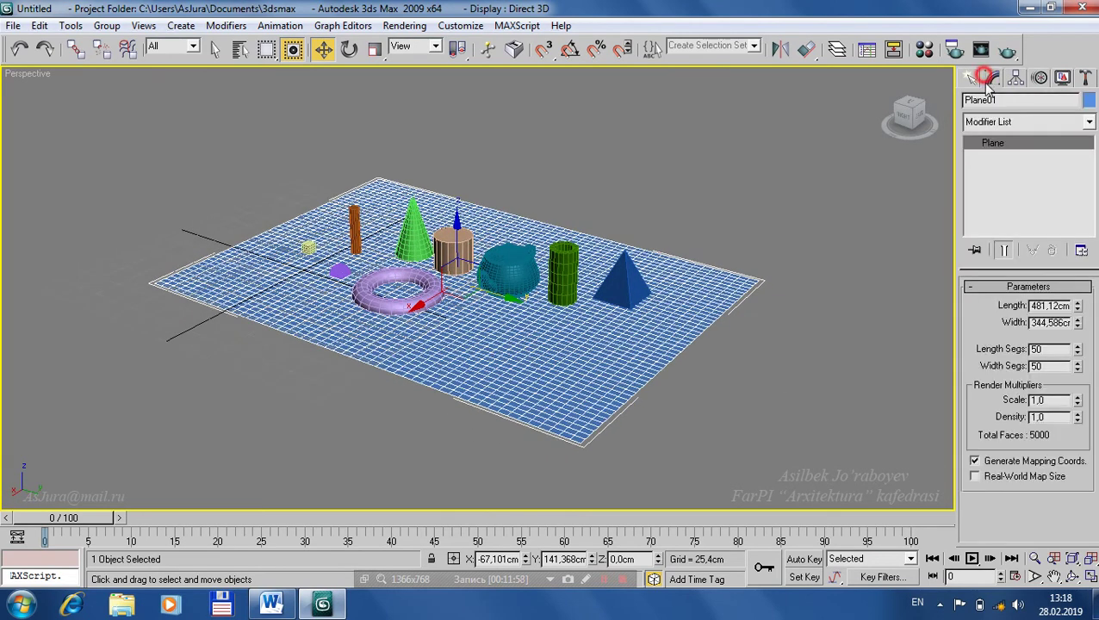
Set Plane01's length and width segments to 1 each, then deselect it.
{"action": "right_click", "coordinate": [1077, 354]}
{"action": "right_click", "coordinate": [1078, 369]}
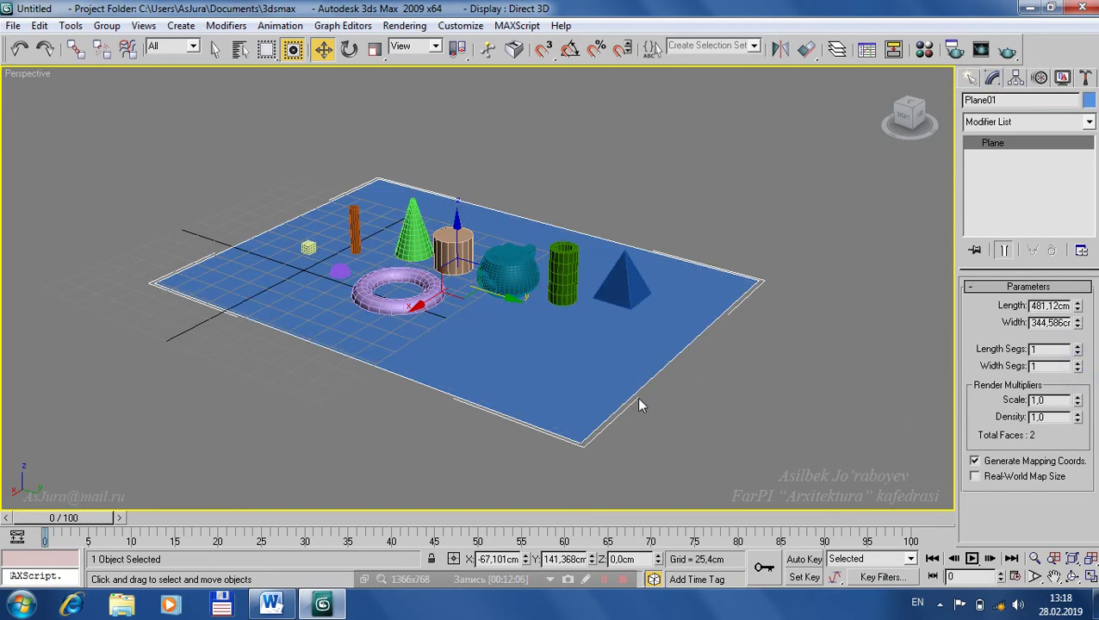
{"action": "left_click", "coordinate": [1078, 345]}
{"action": "left_click", "coordinate": [1078, 362]}
{"action": "mouse_move", "coordinate": [829, 394]}
{"action": "middle_mouse_down", "text": "alt"}
{"action": "mouse_move", "coordinate": [599, 436]}
{"action": "mouse_move", "coordinate": [439, 391]}
{"action": "mouse_move", "coordinate": [948, 379]}
{"action": "middle_mouse_up", "text": "alt"}
{"action": "right_click", "coordinate": [1078, 349]}
{"action": "right_click", "coordinate": [1077, 366]}
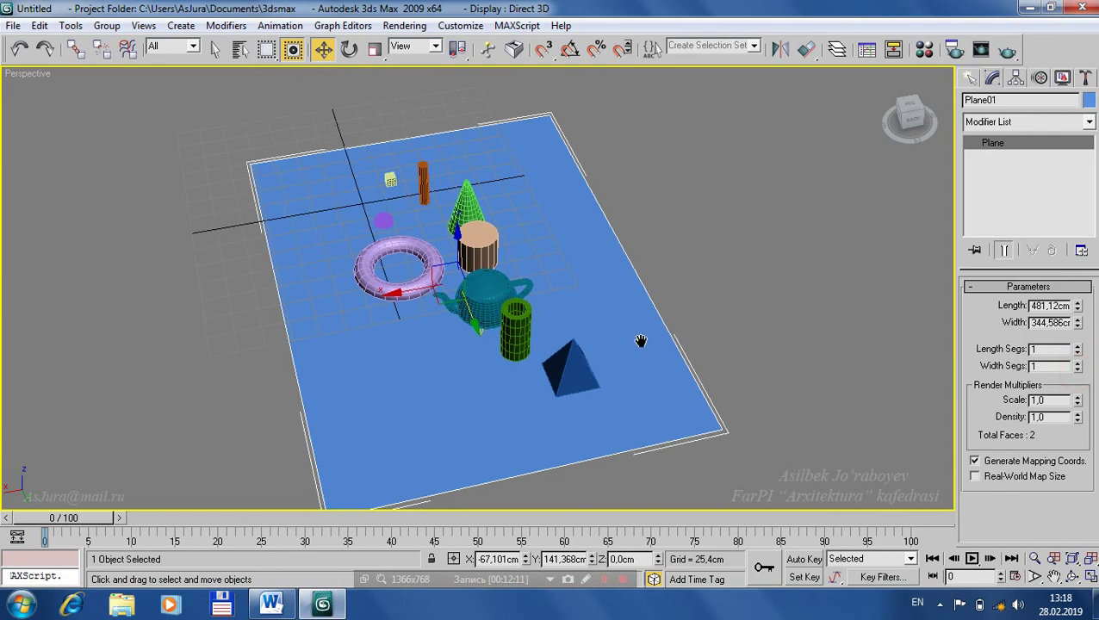
{"action": "middle_click_drag", "start_coordinate": [635, 342], "coordinate": [750, 312], "text": "alt"}
{"action": "scroll", "coordinate": [724, 371], "scroll_direction": "down", "scroll_amount": 3}
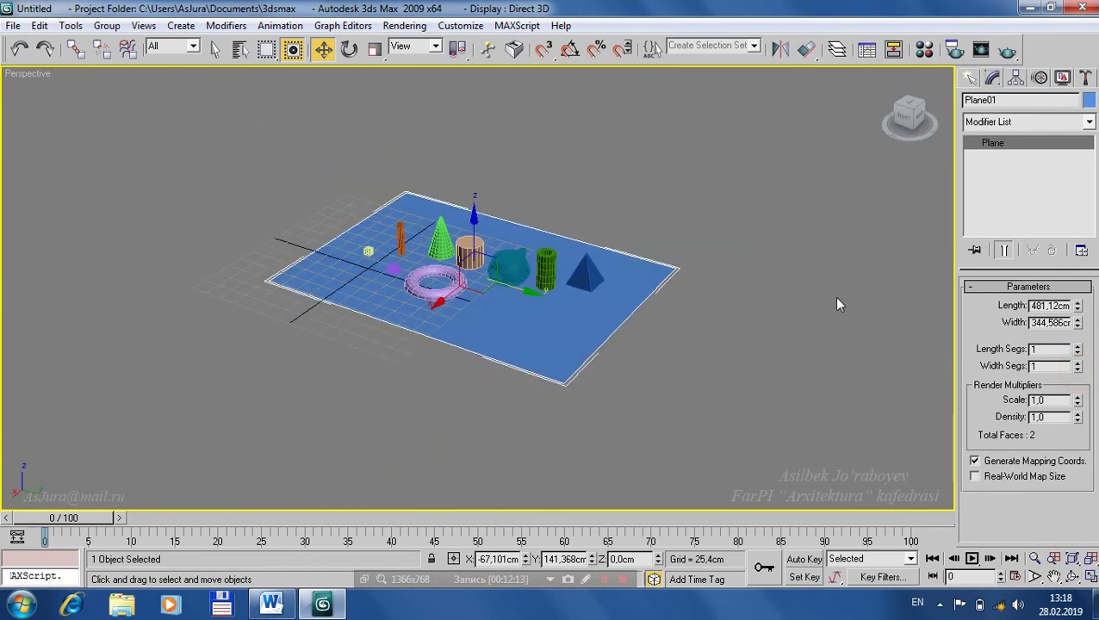
{"action": "left_click", "coordinate": [751, 435]}
Zoom out and pick Box from Standard Primitives.
{"action": "scroll", "coordinate": [555, 293], "scroll_direction": "up", "scroll_amount": 2}
{"action": "scroll", "coordinate": [555, 293], "scroll_direction": "up", "scroll_amount": 2}
{"action": "scroll", "coordinate": [555, 293], "scroll_direction": "up", "scroll_amount": 1}
{"action": "left_click", "coordinate": [970, 77]}
{"action": "left_click", "coordinate": [999, 181]}
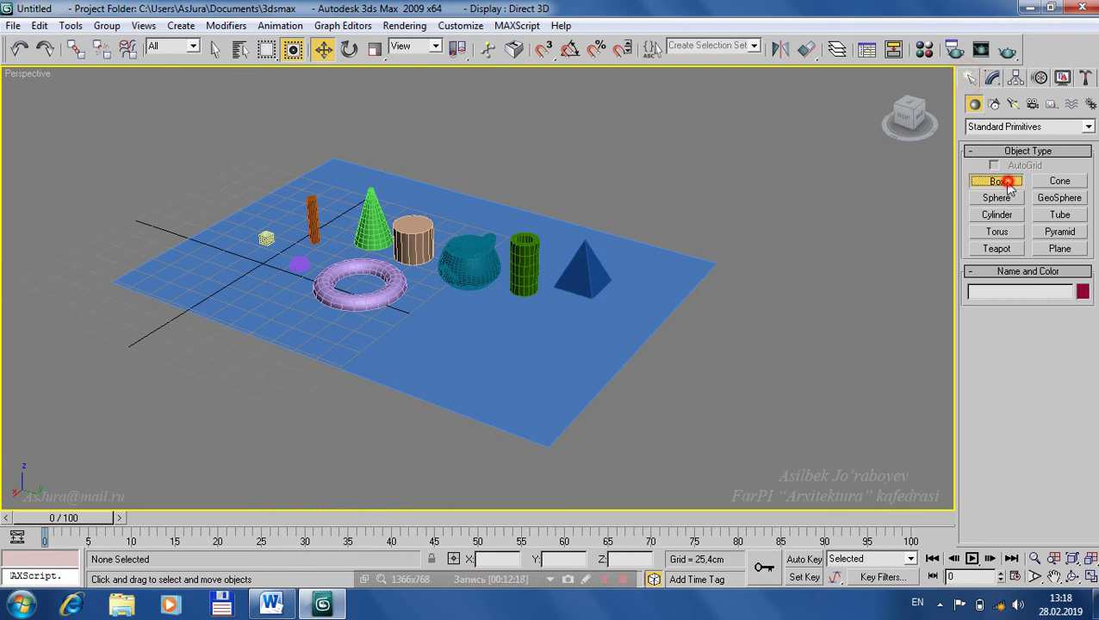
Draw four boxes off the plane's right side, then zoom out and select every object.
{"action": "left_click_drag", "start_coordinate": [712, 343], "coordinate": [754, 392]}
{"action": "left_click", "coordinate": [779, 410]}
{"action": "left_click_drag", "start_coordinate": [797, 322], "coordinate": [819, 353]}
{"action": "left_click", "coordinate": [812, 313]}
{"action": "left_click_drag", "start_coordinate": [772, 391], "coordinate": [777, 433]}
{"action": "left_click", "coordinate": [770, 381]}
{"action": "left_click_drag", "start_coordinate": [689, 419], "coordinate": [633, 435]}
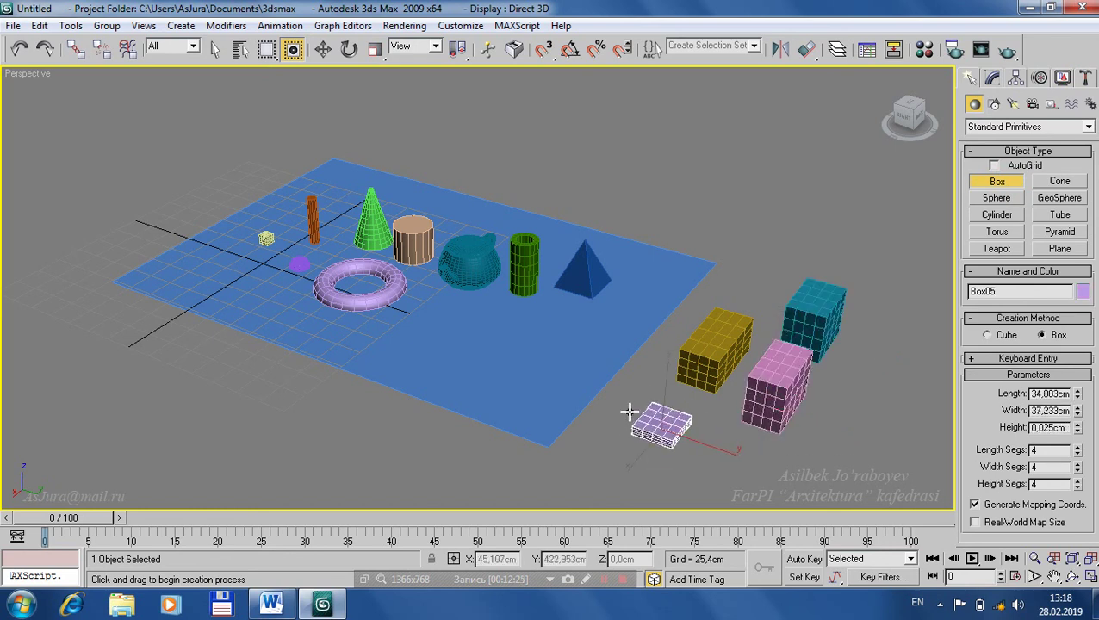
{"action": "left_click", "coordinate": [628, 396]}
{"action": "key", "text": "w"}
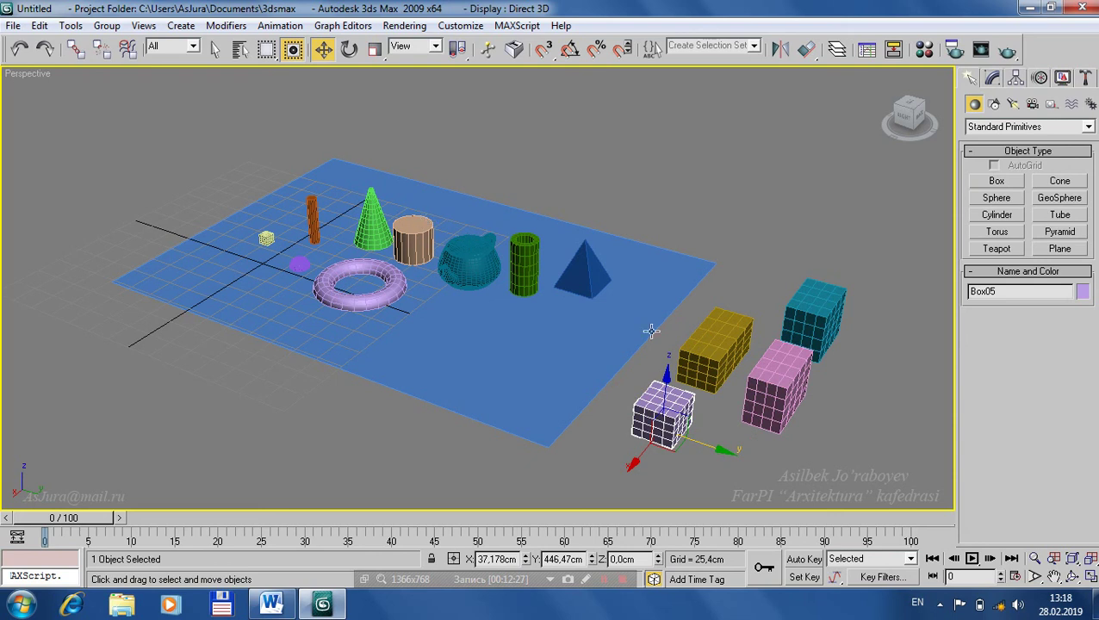
{"action": "scroll", "coordinate": [776, 400], "scroll_direction": "down", "scroll_amount": 3}
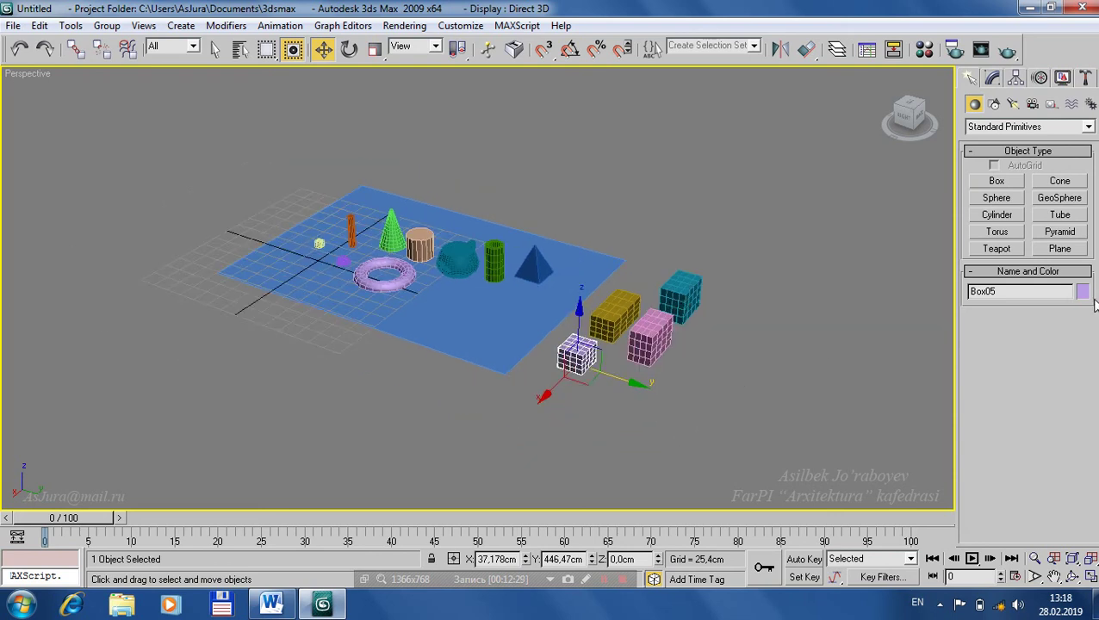
{"action": "left_click_drag", "start_coordinate": [790, 443], "coordinate": [158, 147]}
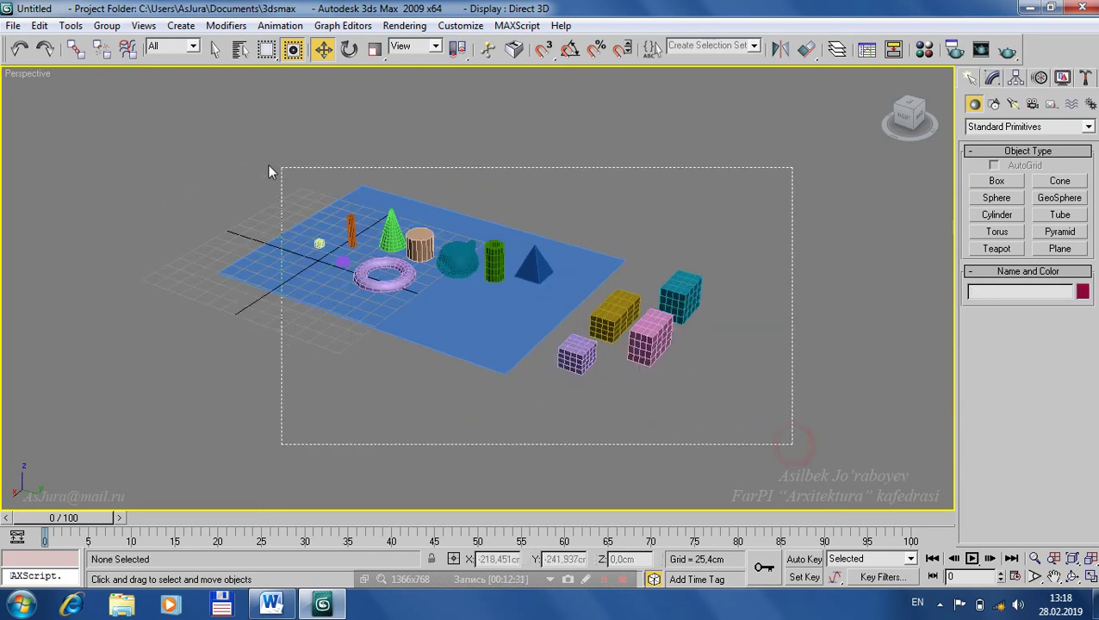
Change all selected objects' colour to grey in the Object Color dialog.
{"action": "left_click", "coordinate": [1082, 293]}
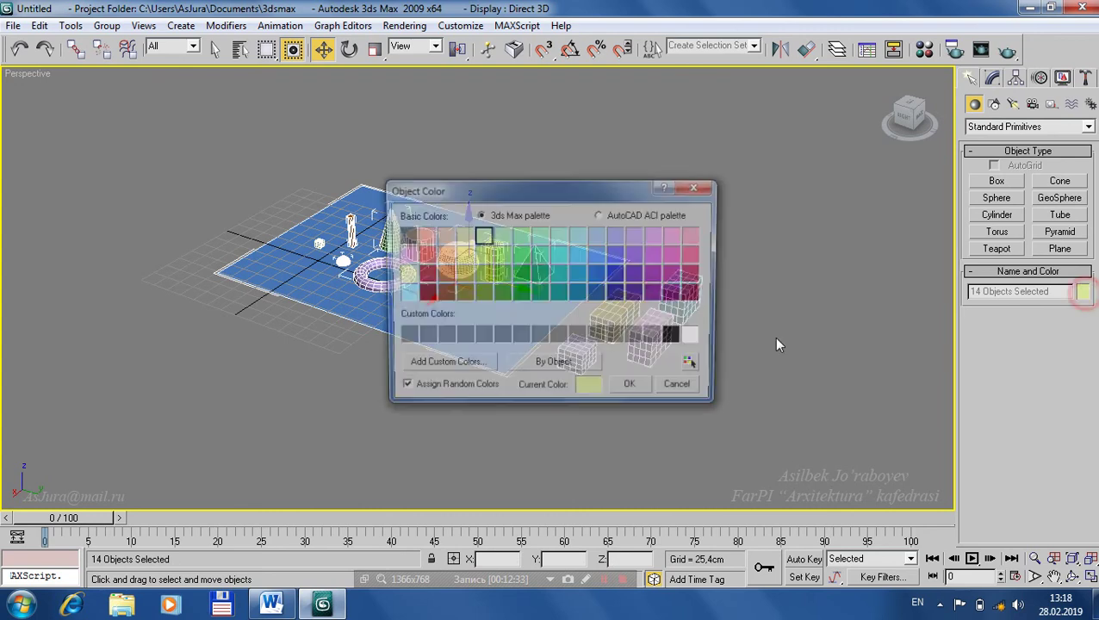
{"action": "left_click", "coordinate": [656, 337]}
{"action": "left_click", "coordinate": [635, 390]}
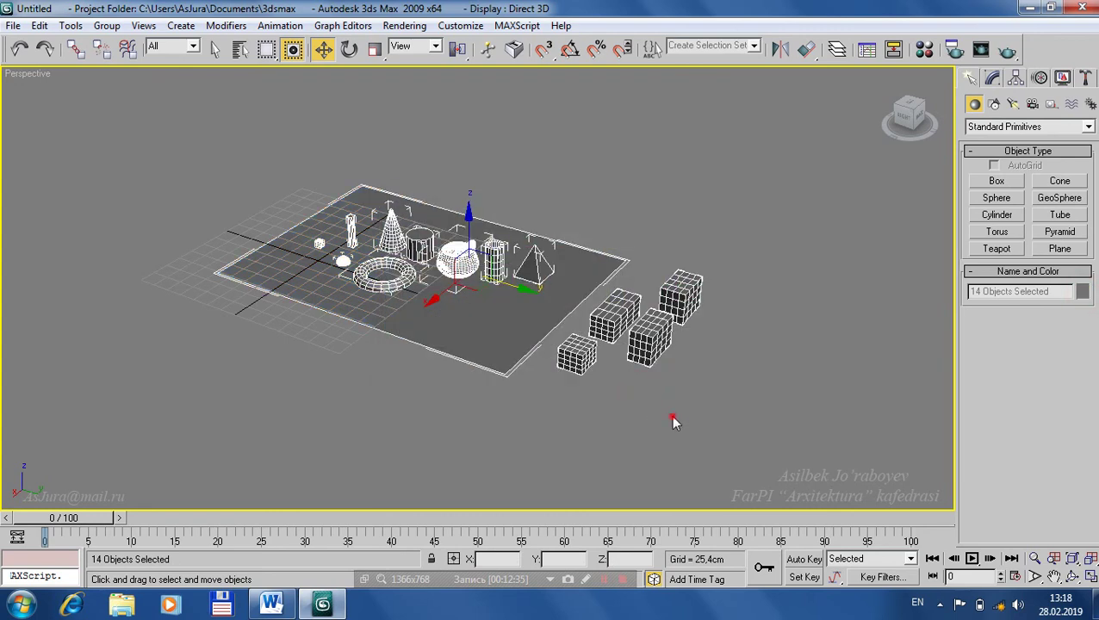
{"action": "left_click", "coordinate": [711, 410]}
Orbit, pan and zoom to view the grey scene, then select all fourteen objects again.
{"action": "mouse_move", "coordinate": [722, 409]}
{"action": "middle_mouse_down", "text": "alt"}
{"action": "mouse_move", "coordinate": [749, 388]}
{"action": "mouse_move", "coordinate": [581, 346]}
{"action": "mouse_move", "coordinate": [492, 343]}
{"action": "mouse_move", "coordinate": [790, 360]}
{"action": "mouse_move", "coordinate": [573, 316]}
{"action": "middle_mouse_up", "text": "alt"}
{"action": "scroll", "coordinate": [501, 321], "scroll_direction": "up", "scroll_amount": 3}
{"action": "middle_click_drag", "start_coordinate": [501, 321], "coordinate": [575, 289]}
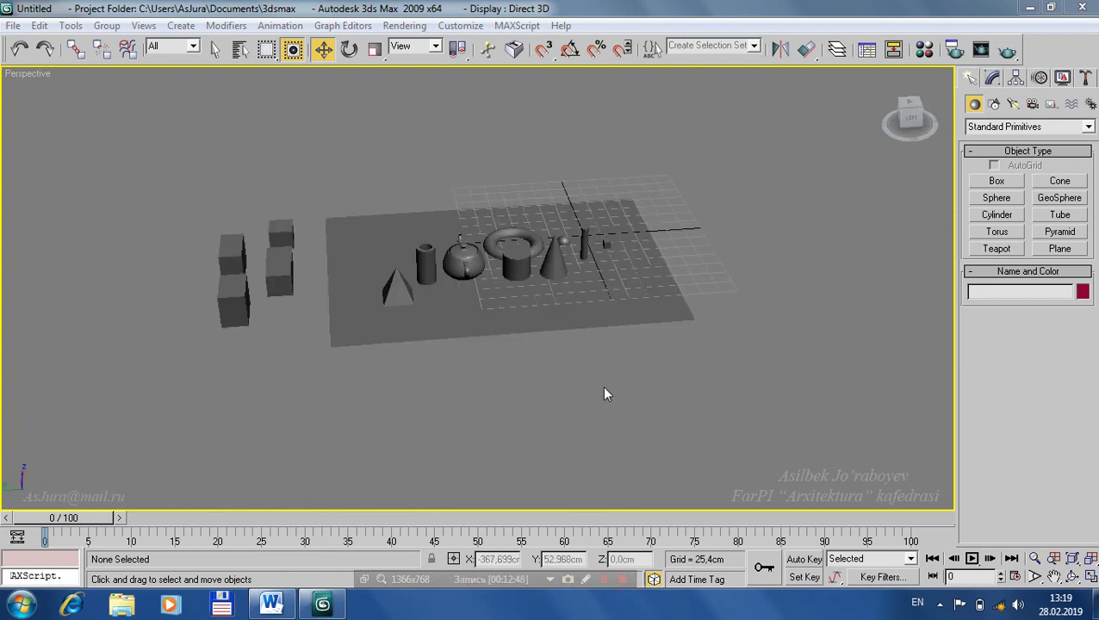
{"action": "mouse_move", "coordinate": [566, 370]}
{"action": "middle_mouse_down", "text": "alt"}
{"action": "mouse_move", "coordinate": [752, 353]}
{"action": "mouse_move", "coordinate": [1002, 269]}
{"action": "middle_mouse_up", "text": "alt"}
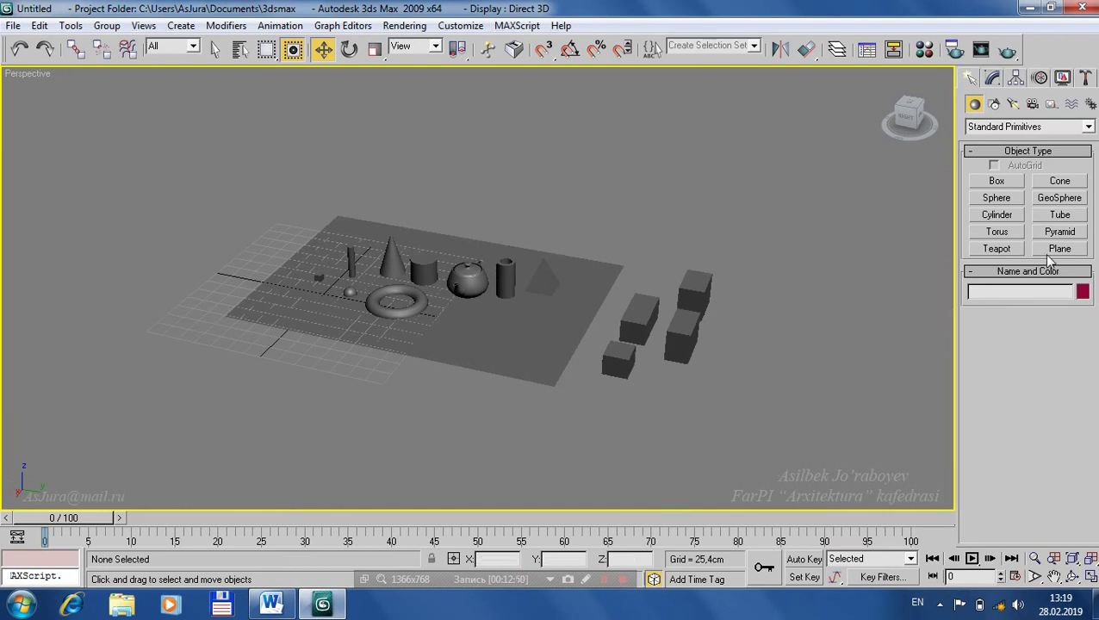
{"action": "scroll", "coordinate": [645, 352], "scroll_direction": "up", "scroll_amount": 1}
{"action": "scroll", "coordinate": [614, 372], "scroll_direction": "up", "scroll_amount": 1}
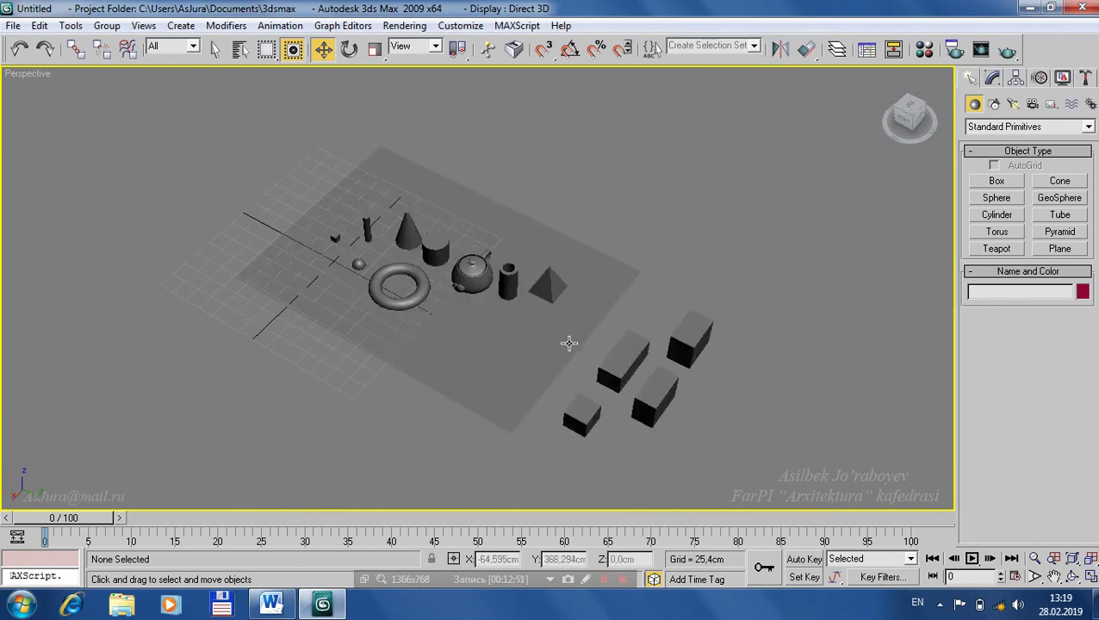
{"action": "scroll", "coordinate": [551, 327], "scroll_direction": "up", "scroll_amount": 1}
{"action": "scroll", "coordinate": [431, 259], "scroll_direction": "up", "scroll_amount": 1}
{"action": "scroll", "coordinate": [432, 259], "scroll_direction": "up", "scroll_amount": 1}
{"action": "scroll", "coordinate": [535, 338], "scroll_direction": "down", "scroll_amount": 4}
{"action": "mouse_move", "coordinate": [535, 338]}
{"action": "middle_mouse_down", "text": "alt"}
{"action": "mouse_move", "coordinate": [584, 383]}
{"action": "mouse_move", "coordinate": [599, 348]}
{"action": "middle_mouse_up", "text": "alt"}
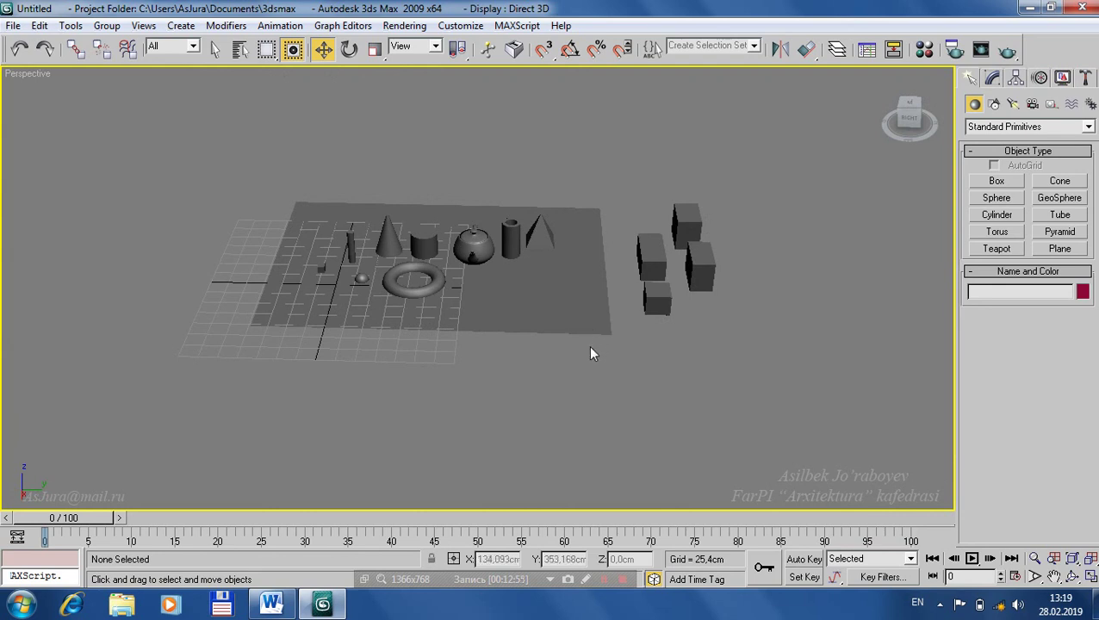
{"action": "left_click_drag", "start_coordinate": [744, 186], "coordinate": [207, 380]}
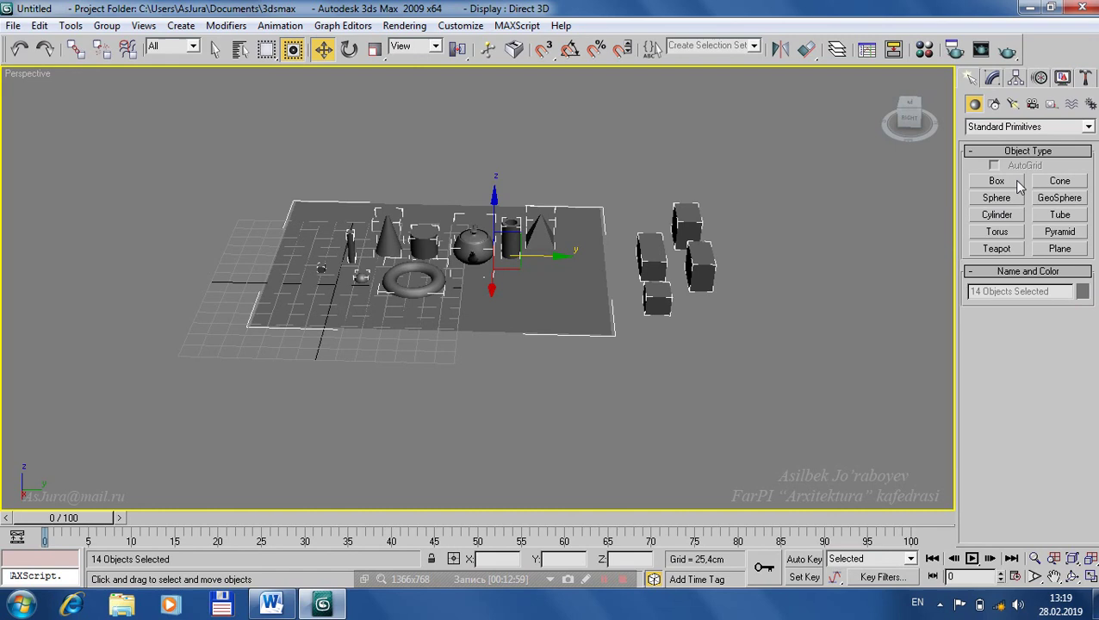